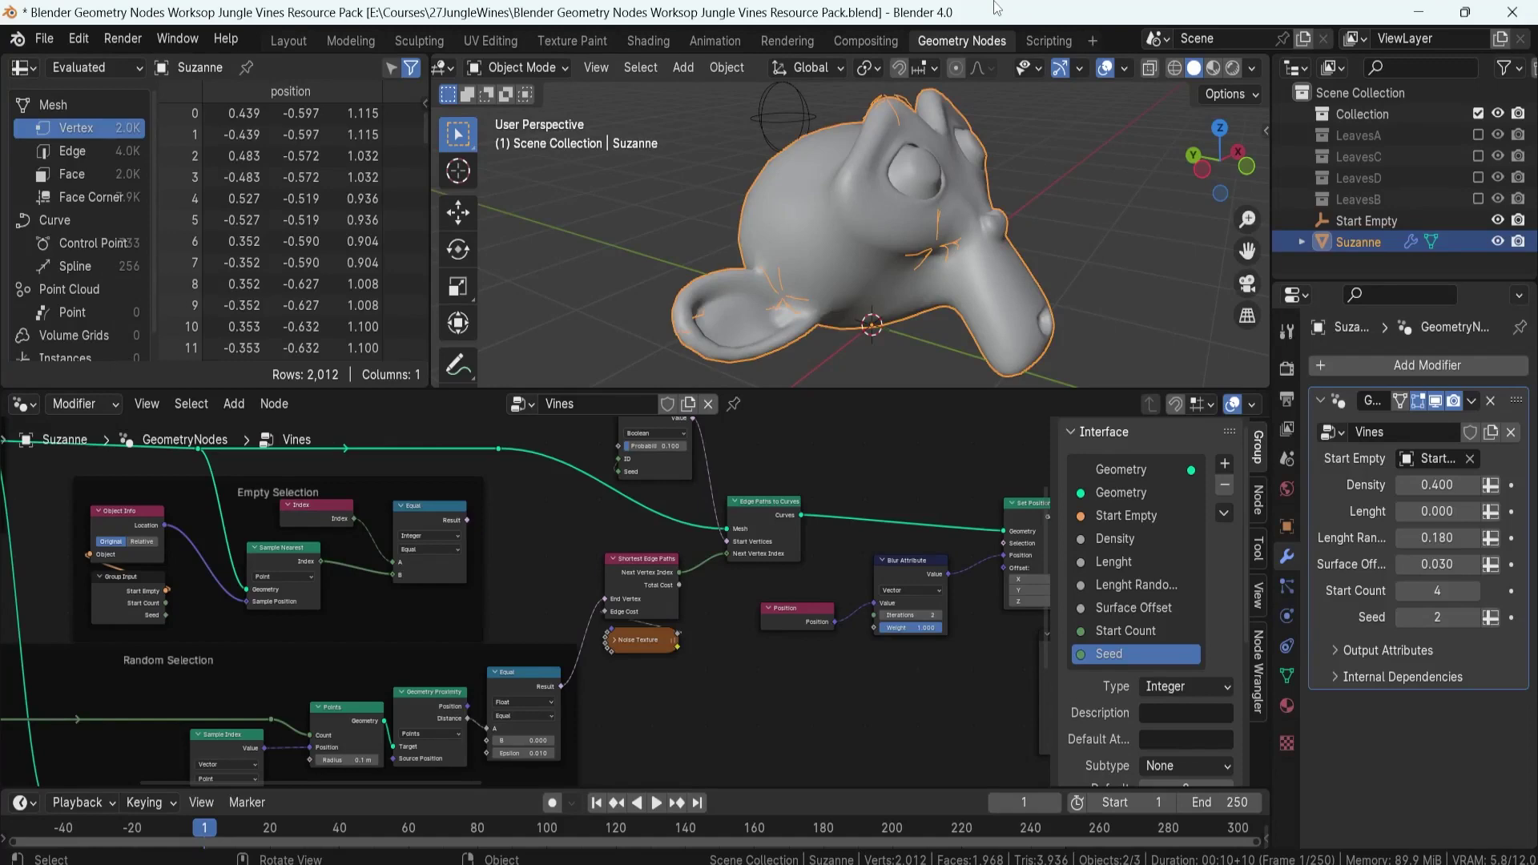
- Examine the Vines node tree, focusing on the Empty Selection and Random Selection frames and their links toward Shortest Edge Paths
{"action": "scroll", "coordinate": [482, 539], "scroll_direction": "down", "scroll_amount": 4}
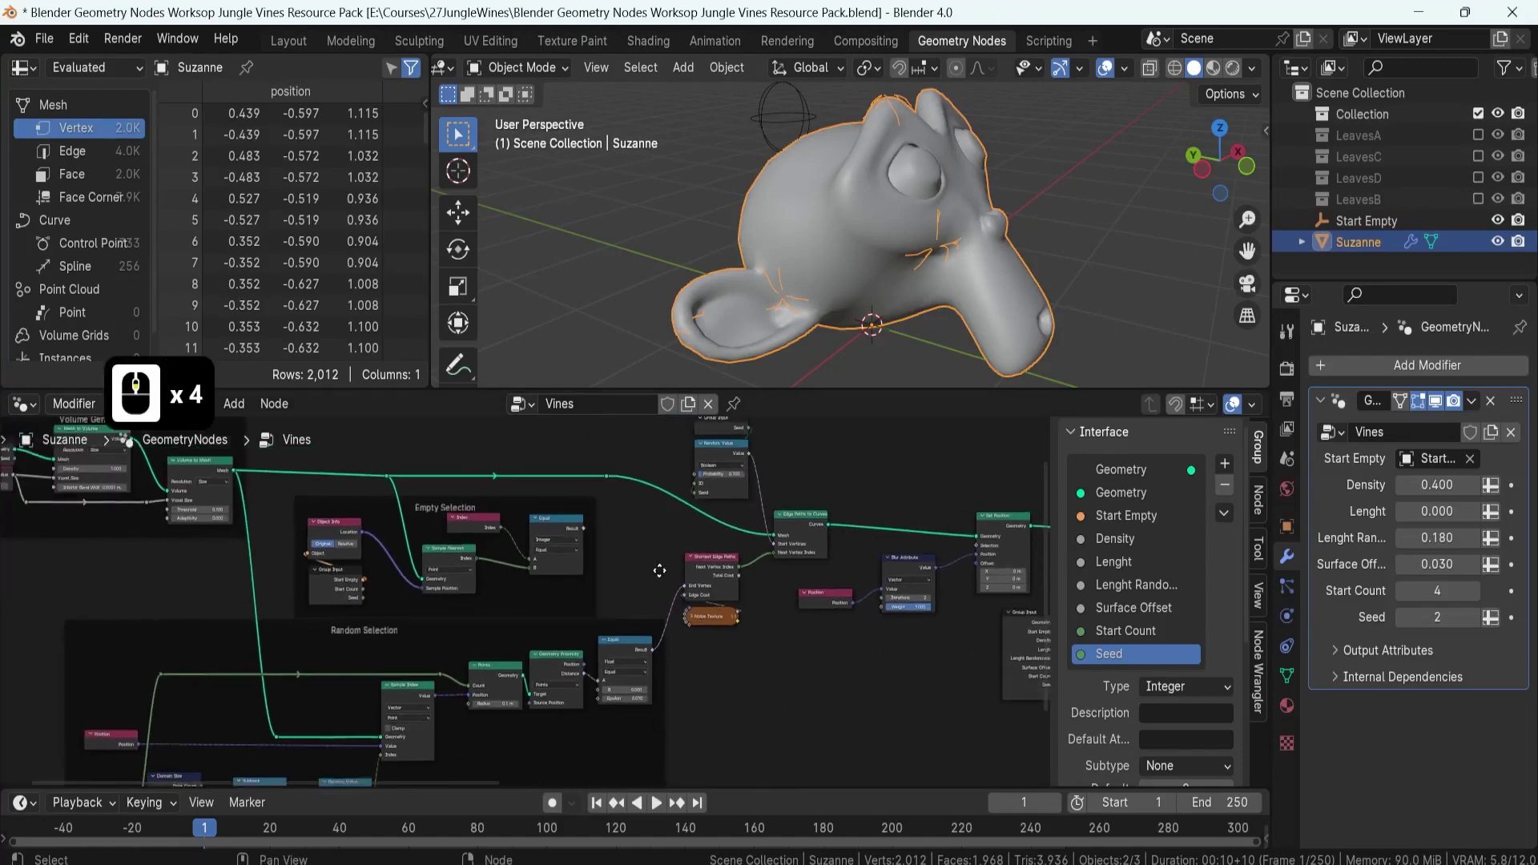
{"action": "middle_click_drag", "start_coordinate": [482, 539], "coordinate": [456, 572]}
{"action": "scroll", "coordinate": [450, 559], "scroll_direction": "down", "scroll_amount": 5}
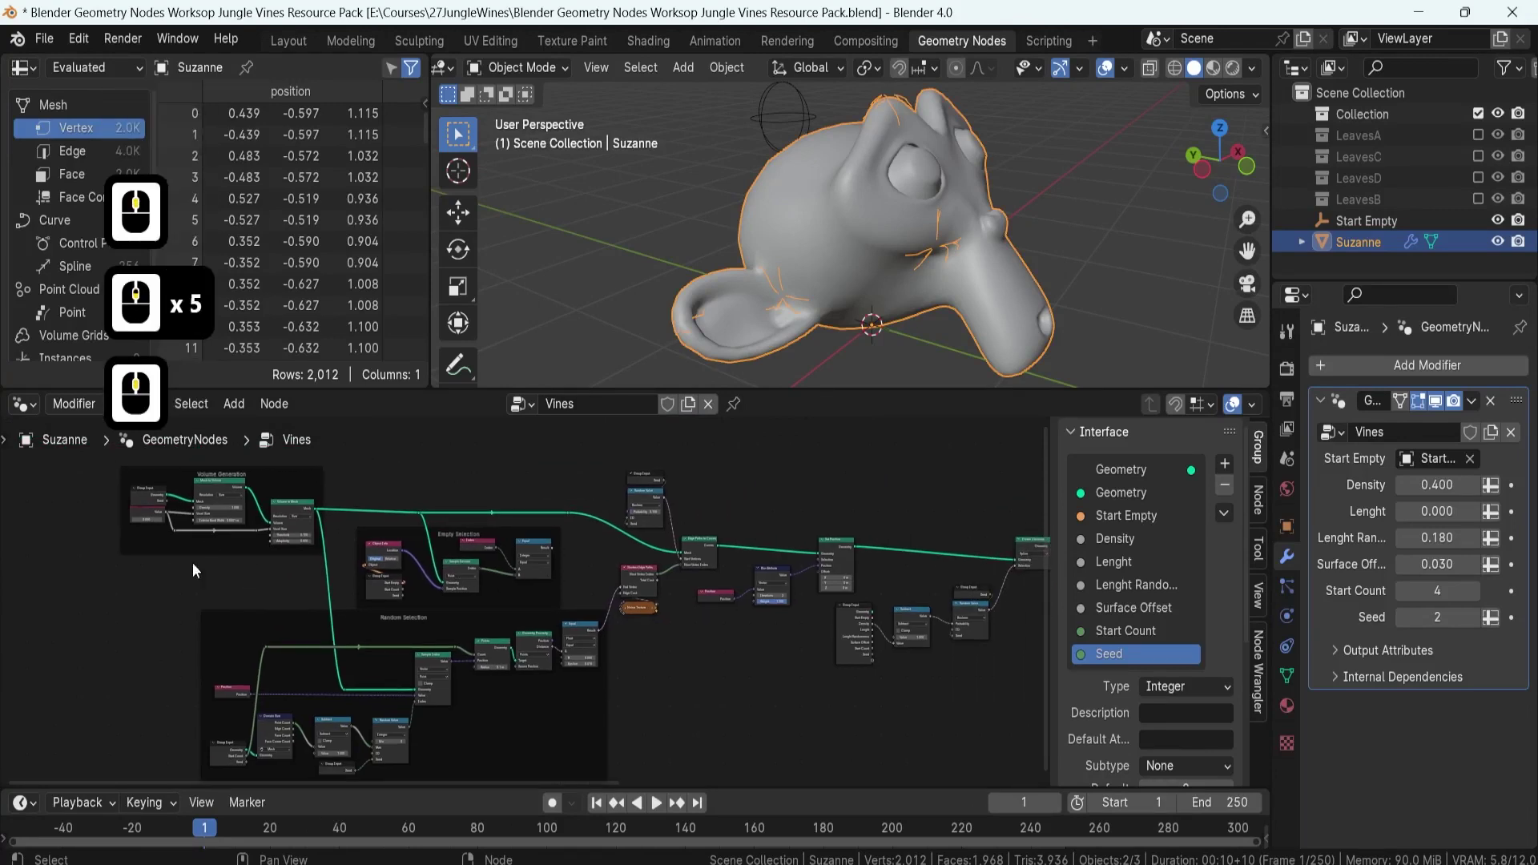
{"action": "middle_click_drag", "start_coordinate": [630, 550], "coordinate": [402, 552]}
{"action": "middle_click_drag", "start_coordinate": [906, 532], "coordinate": [601, 574]}
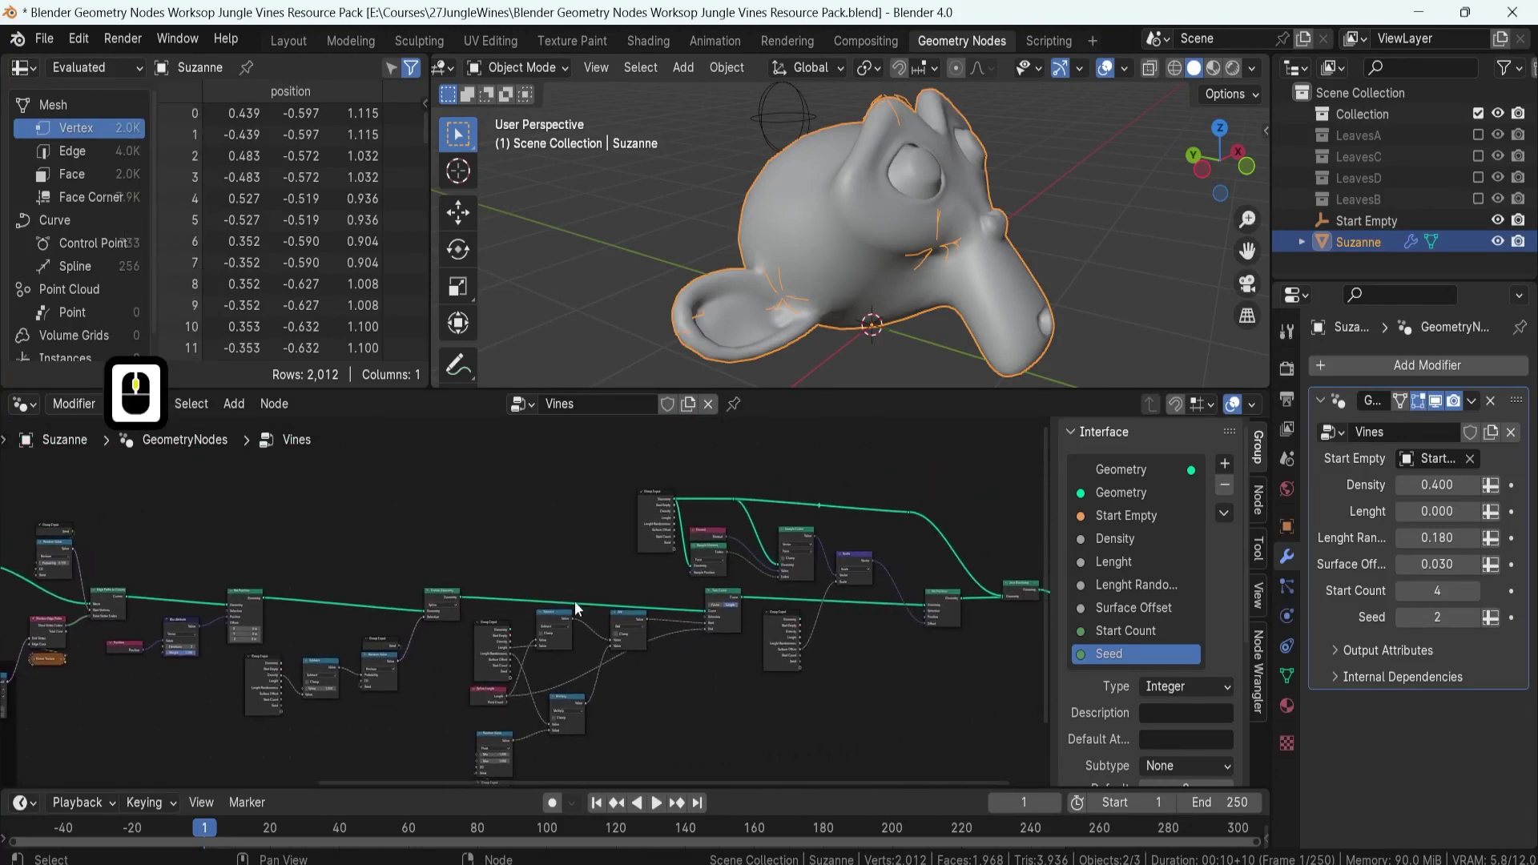
{"action": "middle_click_drag", "start_coordinate": [281, 612], "coordinate": [585, 580]}
{"action": "scroll", "coordinate": [583, 578], "scroll_direction": "up", "scroll_amount": 6}
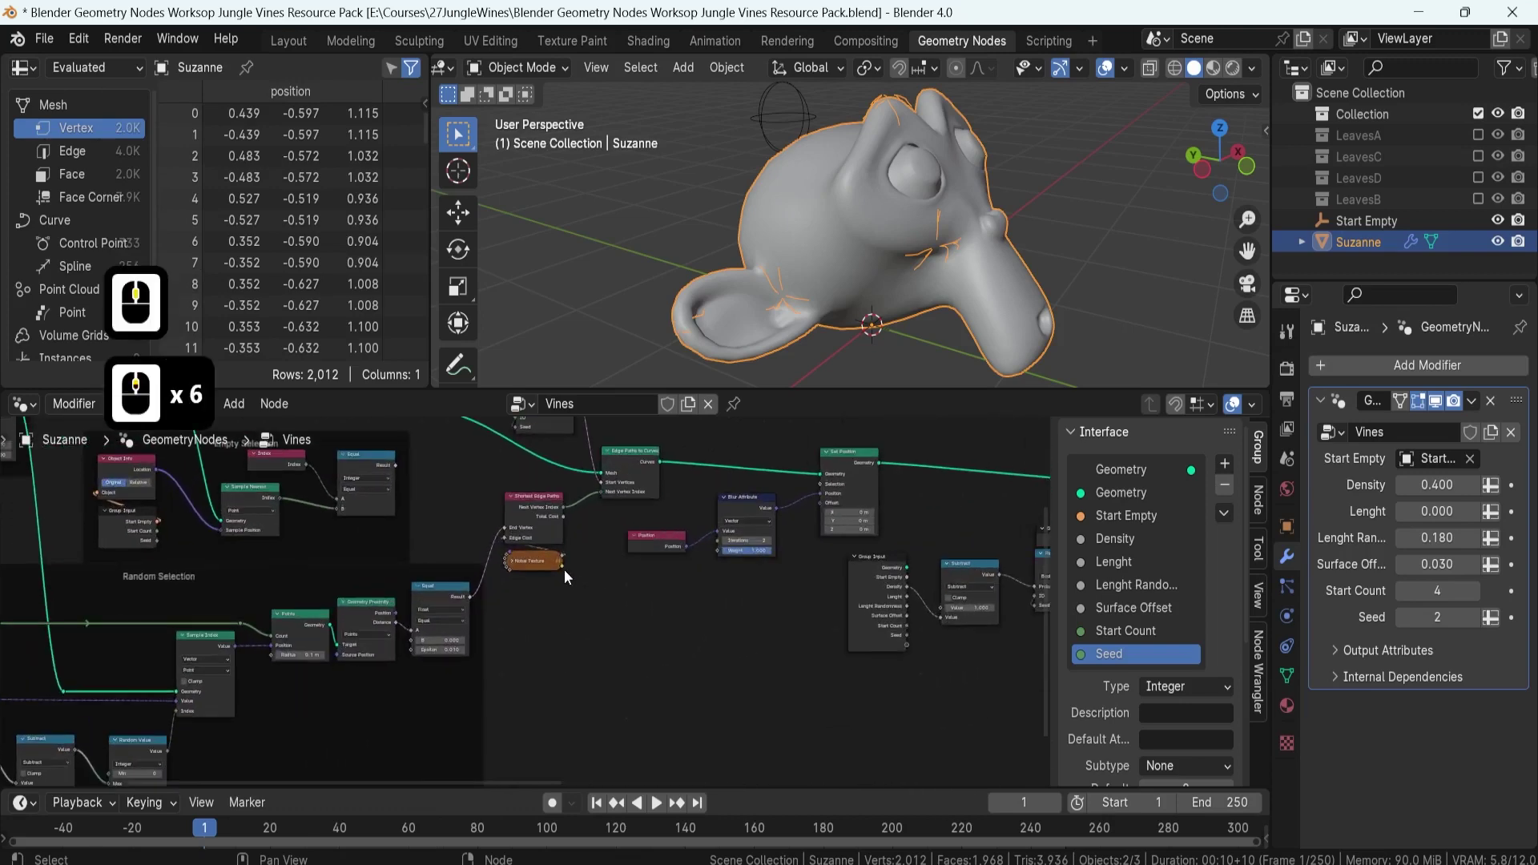
{"action": "middle_click_drag", "start_coordinate": [429, 504], "coordinate": [578, 545]}
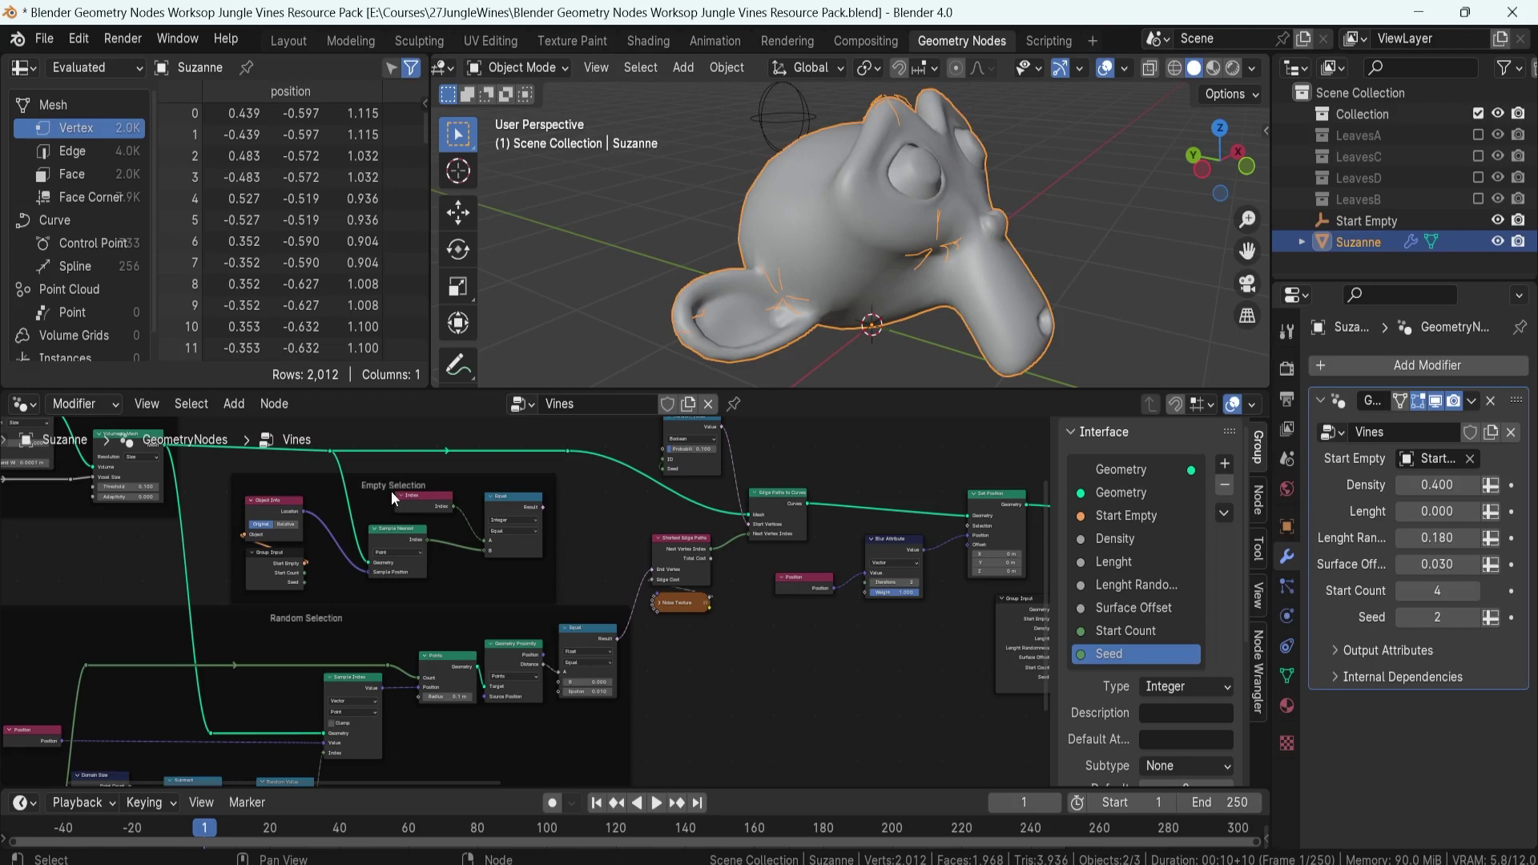
{"action": "scroll", "coordinate": [661, 603], "scroll_direction": "up", "scroll_amount": 1}
{"action": "scroll", "coordinate": [662, 603], "scroll_direction": "up", "scroll_amount": 3}
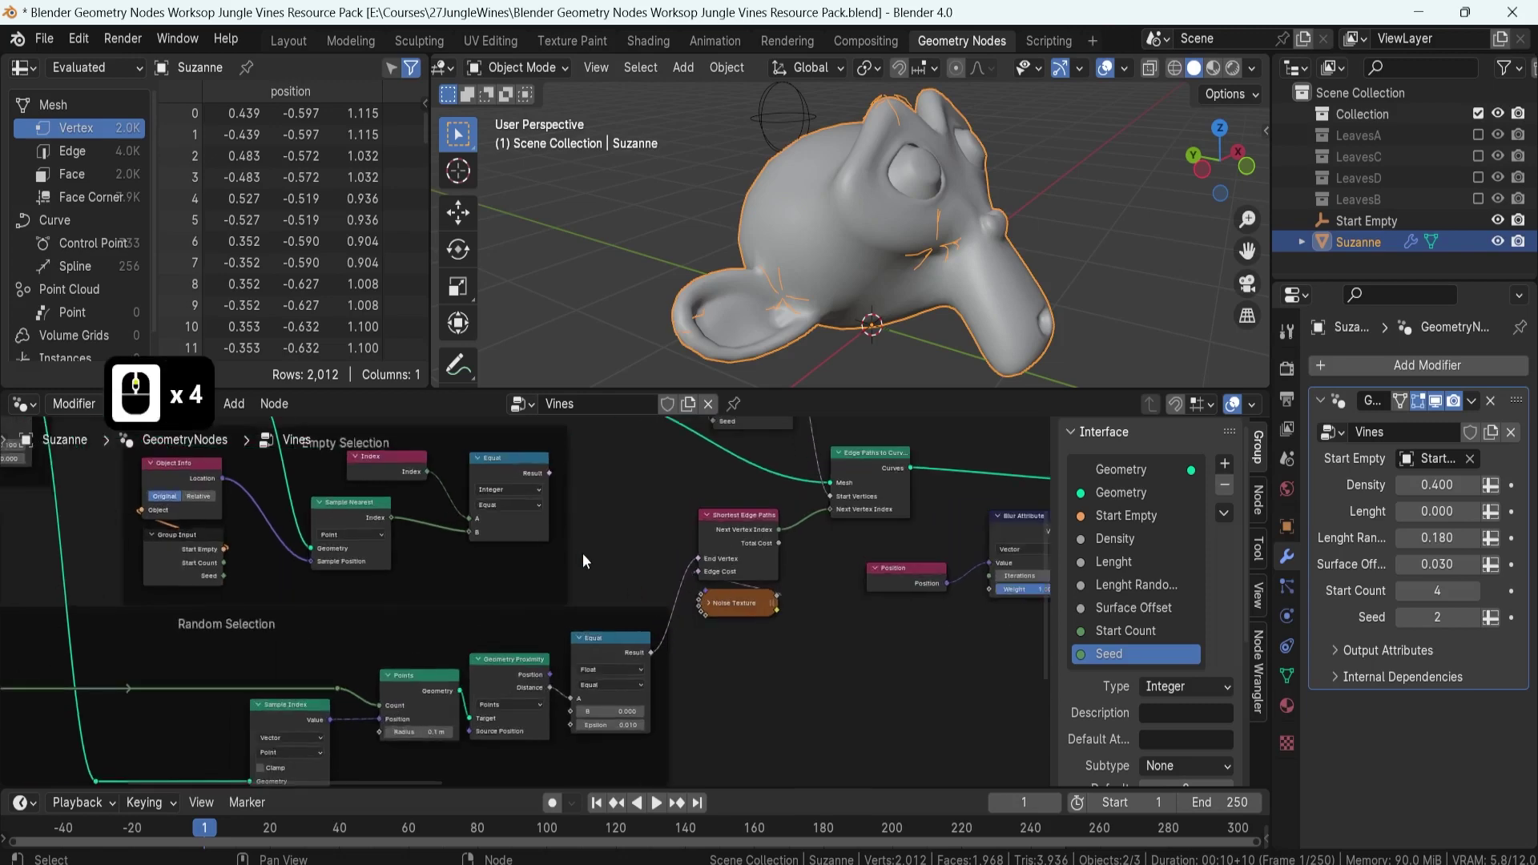
{"action": "scroll", "coordinate": [598, 556], "scroll_direction": "down", "scroll_amount": 4}
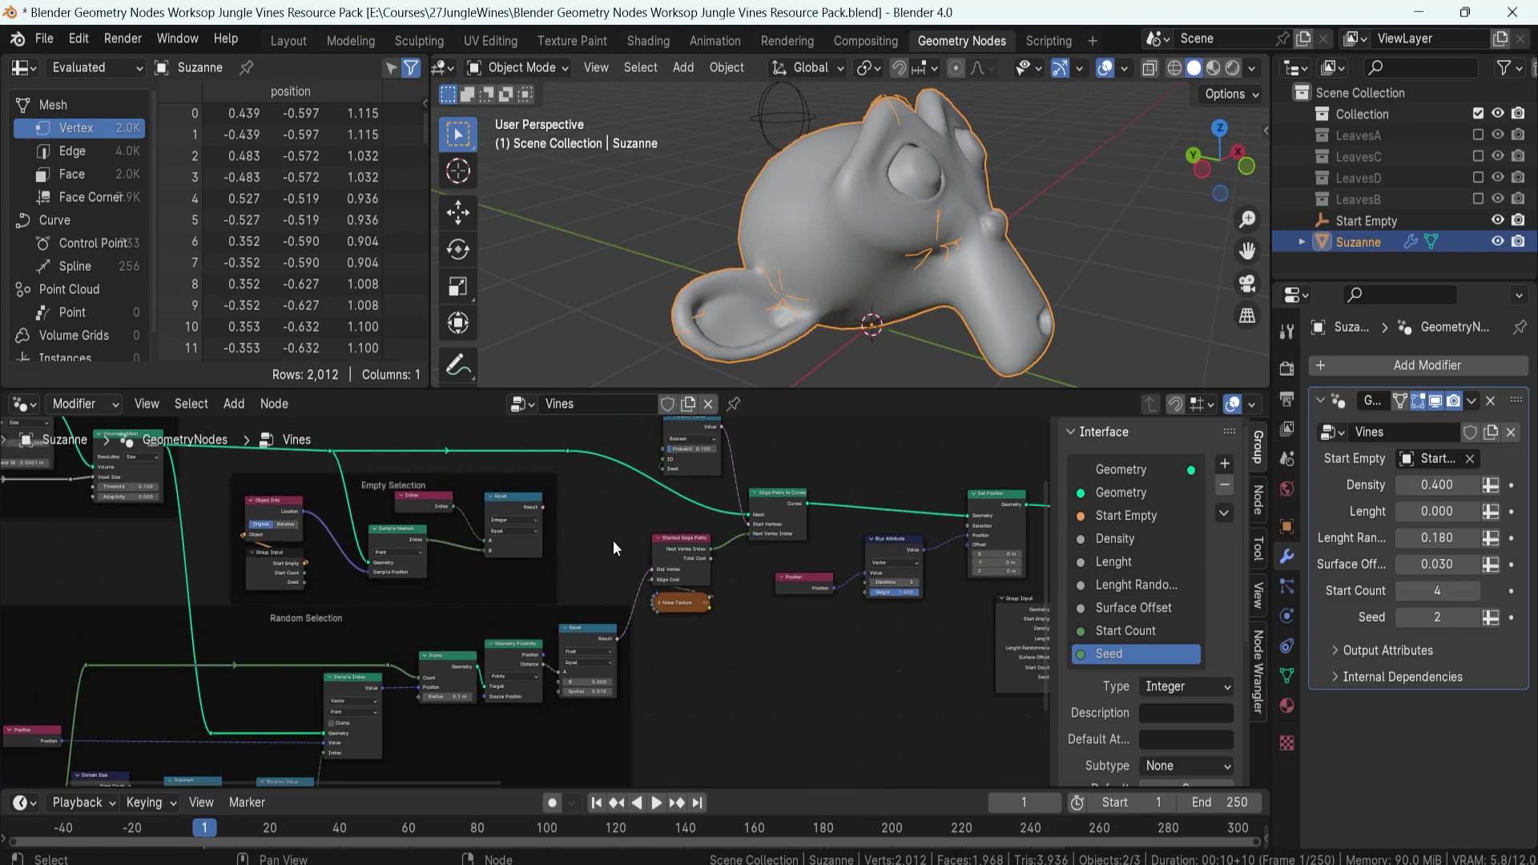
{"action": "scroll", "coordinate": [613, 540], "scroll_direction": "up", "scroll_amount": 5}
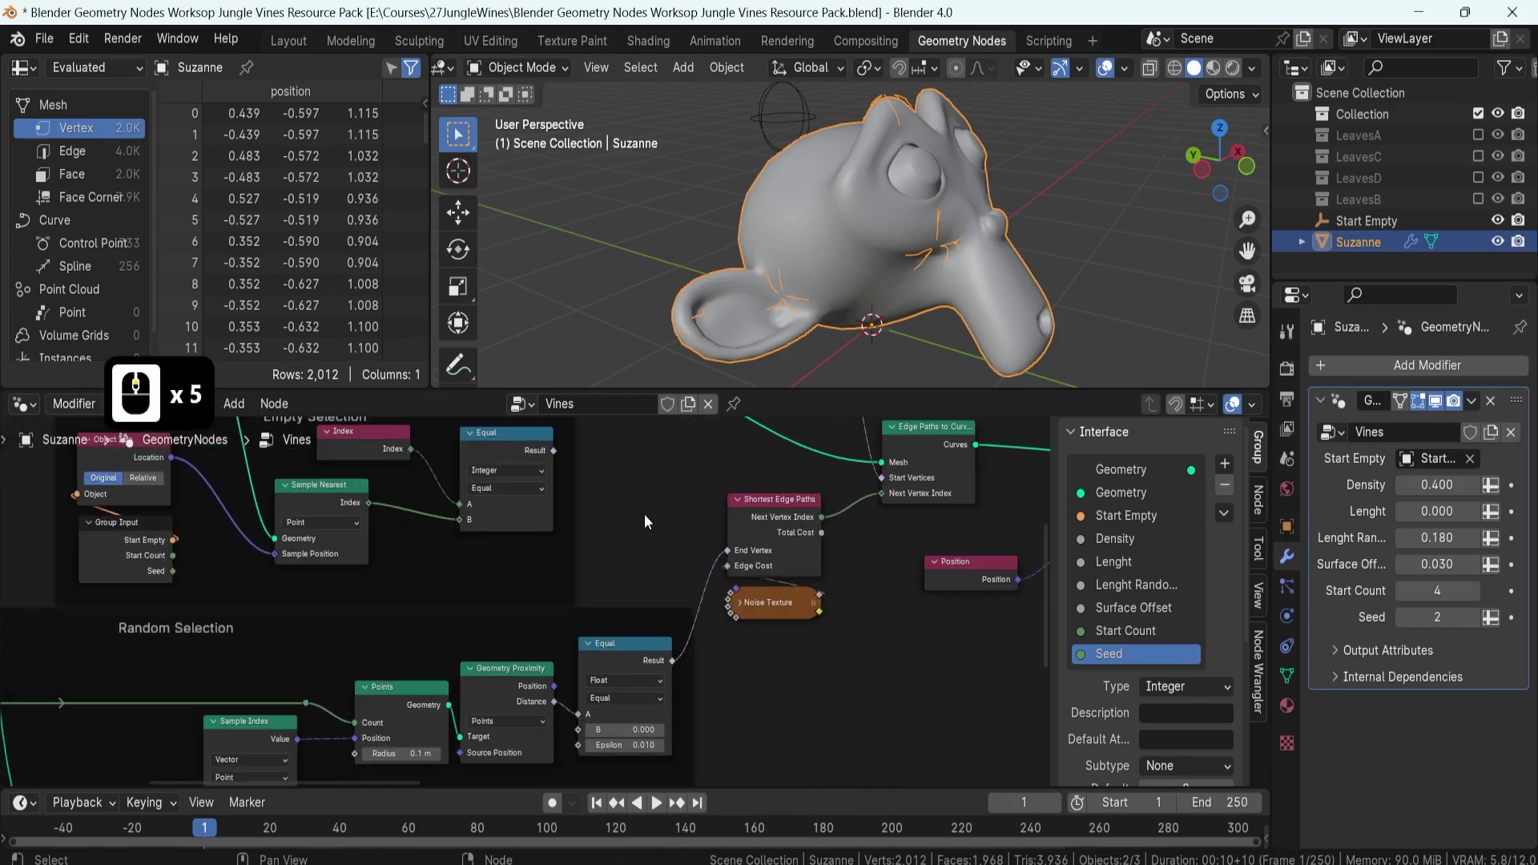
{"action": "scroll", "coordinate": [644, 521], "scroll_direction": "down", "scroll_amount": 7}
{"action": "middle_click_drag", "start_coordinate": [599, 531], "coordinate": [783, 498]}
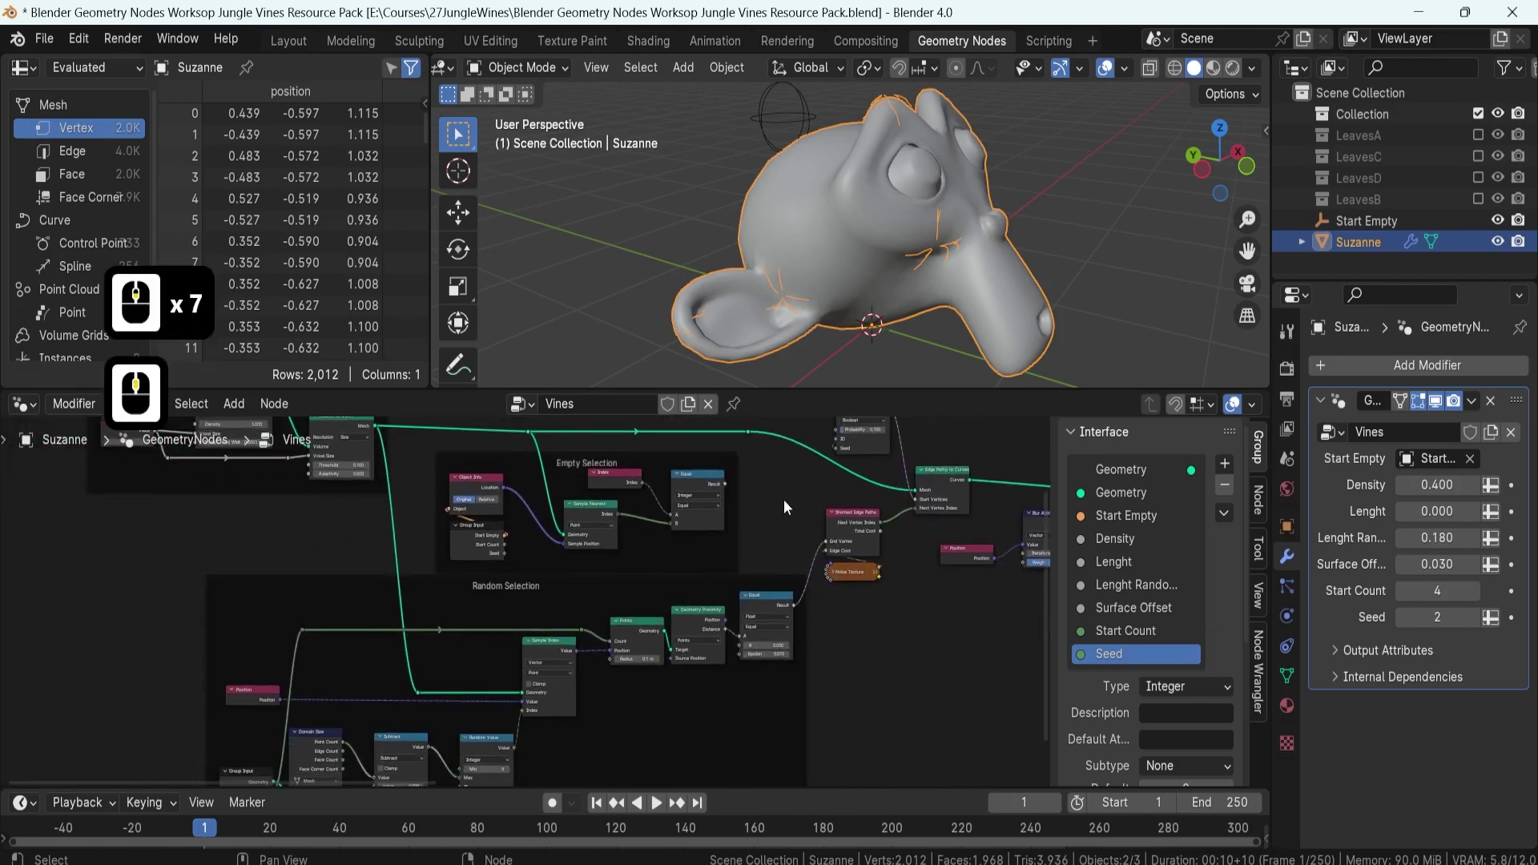
{"action": "scroll", "coordinate": [776, 507], "scroll_direction": "down", "scroll_amount": 5}
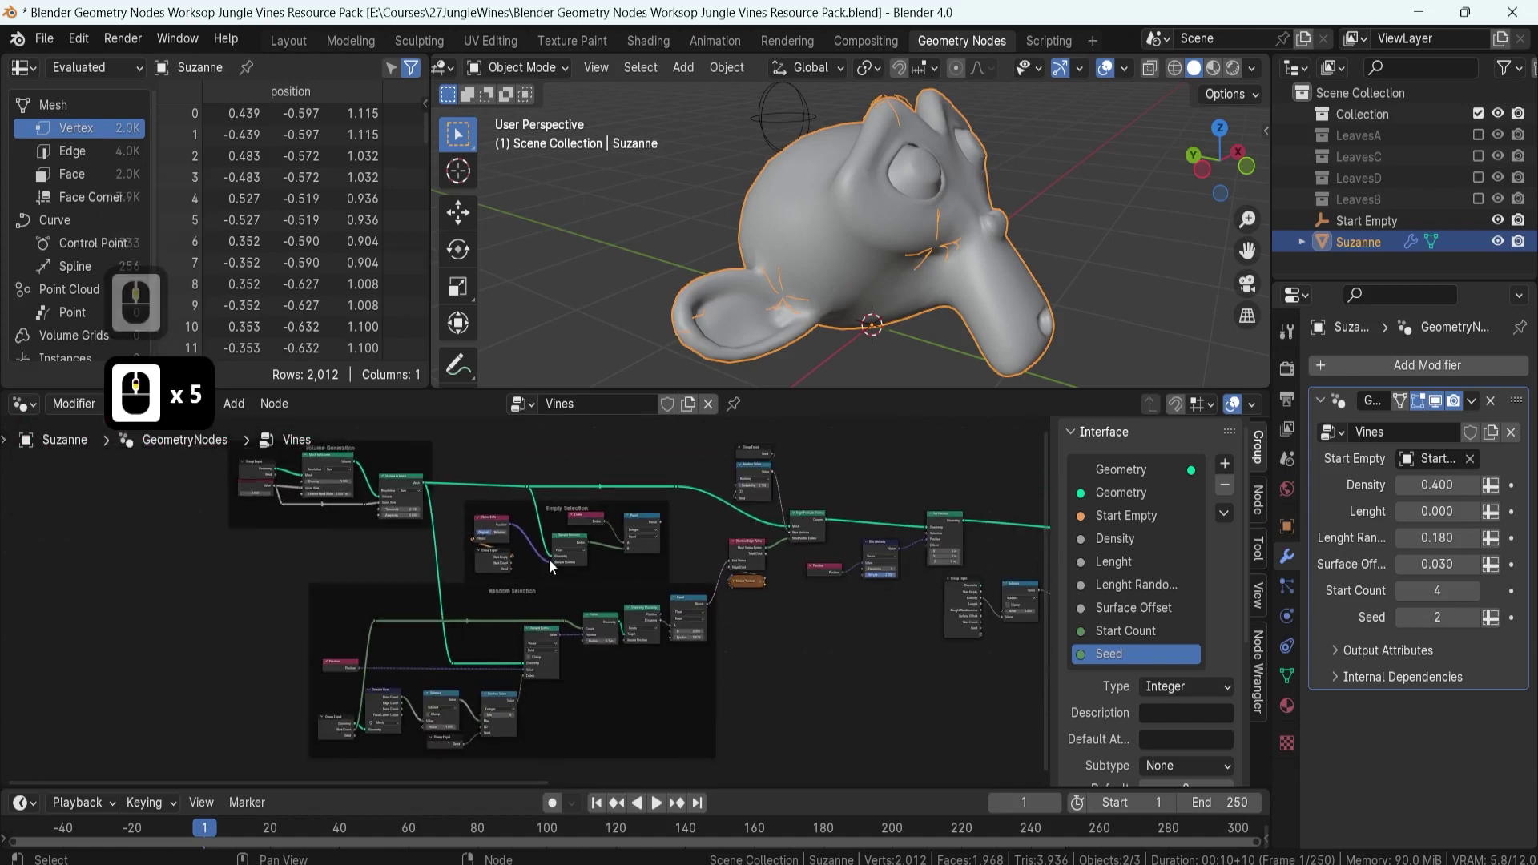
- Move the Empty Selection and Random Selection frames a little to the left, and shift the geometry link's reroute to match
{"action": "left_click_drag", "start_coordinate": [446, 516], "coordinate": [664, 693]}
{"action": "key", "text": "g"}
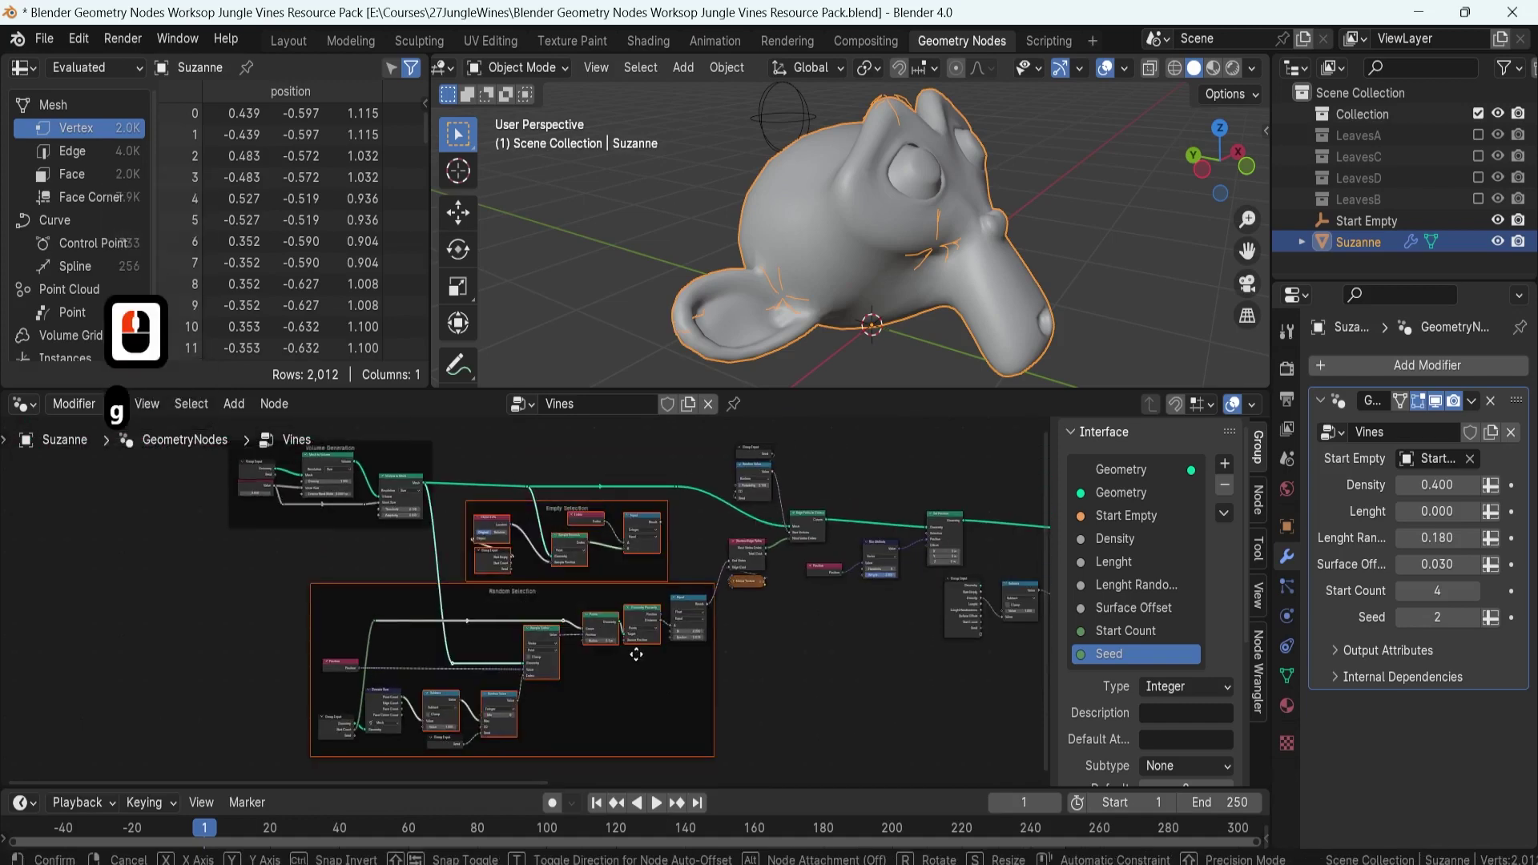
{"action": "left_click", "coordinate": [604, 665]}
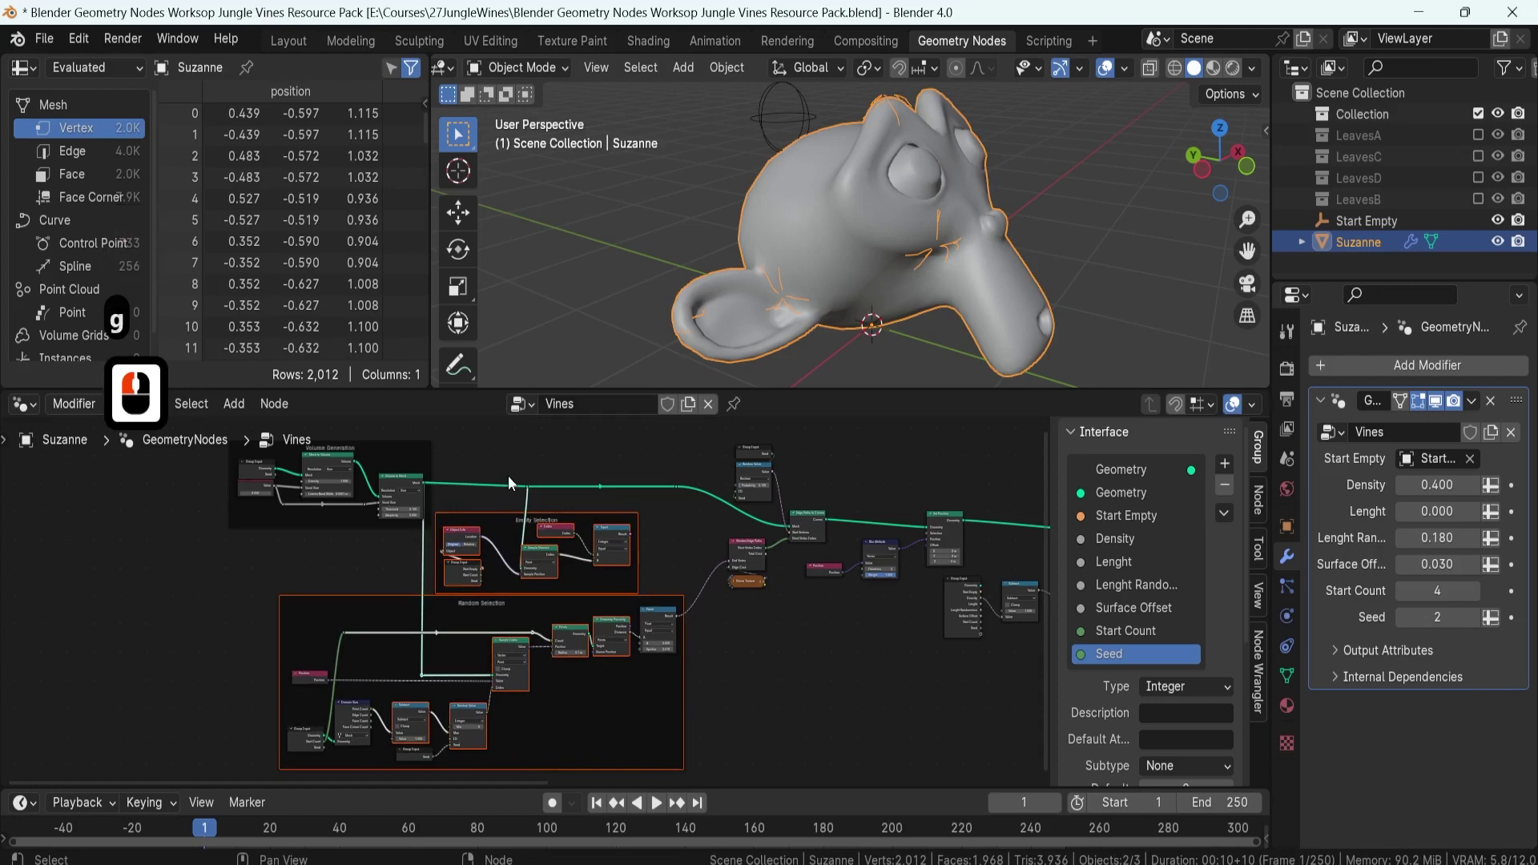
{"action": "left_click_drag", "start_coordinate": [526, 486], "coordinate": [502, 488]}
- Move the Shortest Edge Paths and Noise Texture nodes slightly right to make room before them
{"action": "scroll", "coordinate": [527, 493], "scroll_direction": "up", "scroll_amount": 4}
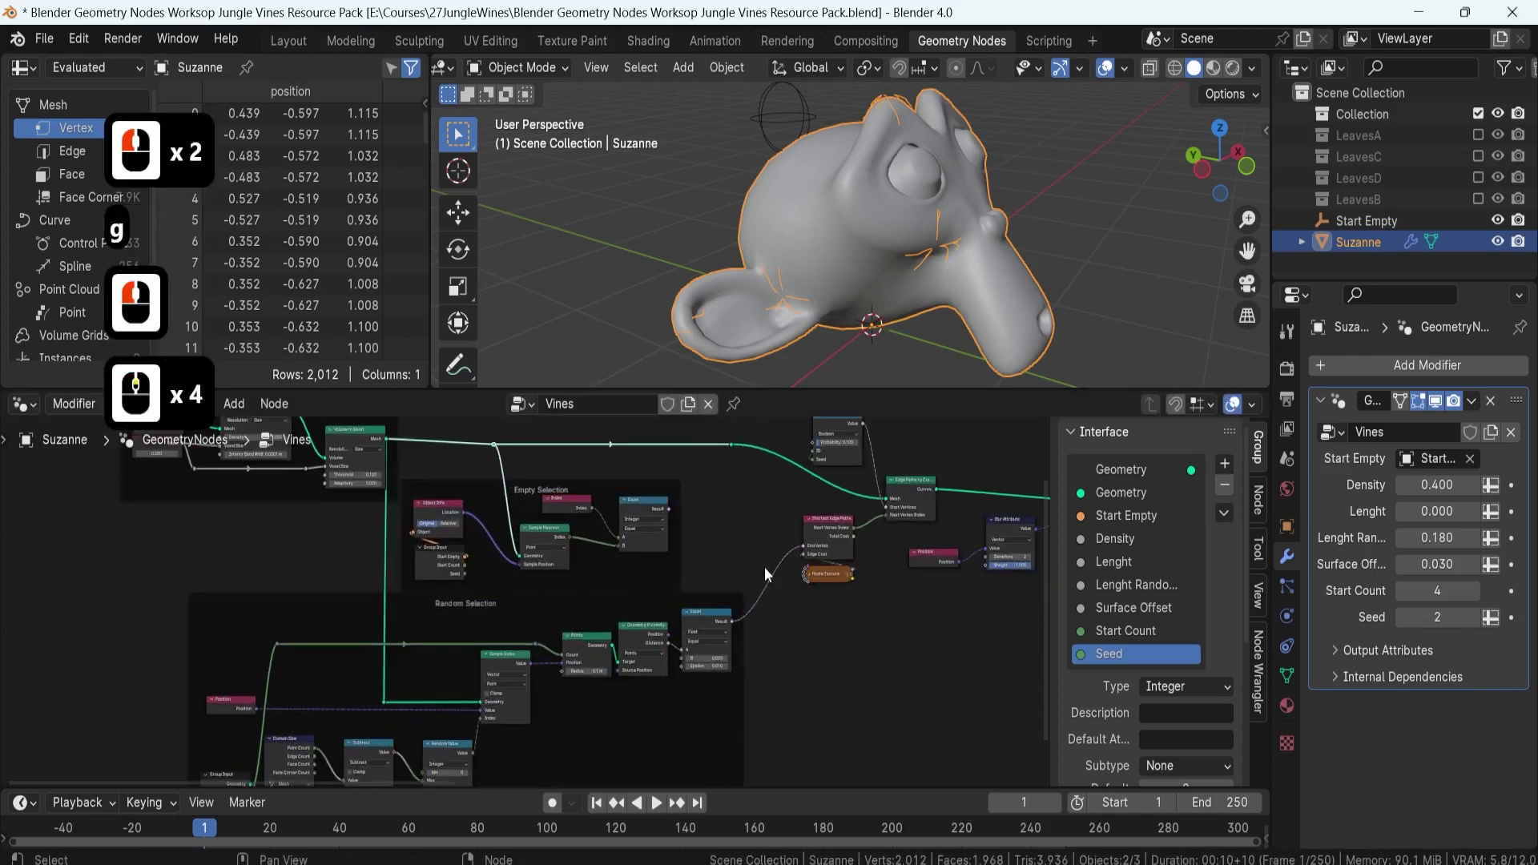
{"action": "middle_click_drag", "start_coordinate": [765, 566], "coordinate": [584, 571], "text": "shift"}
{"action": "left_click_drag", "start_coordinate": [612, 524], "coordinate": [683, 607]}
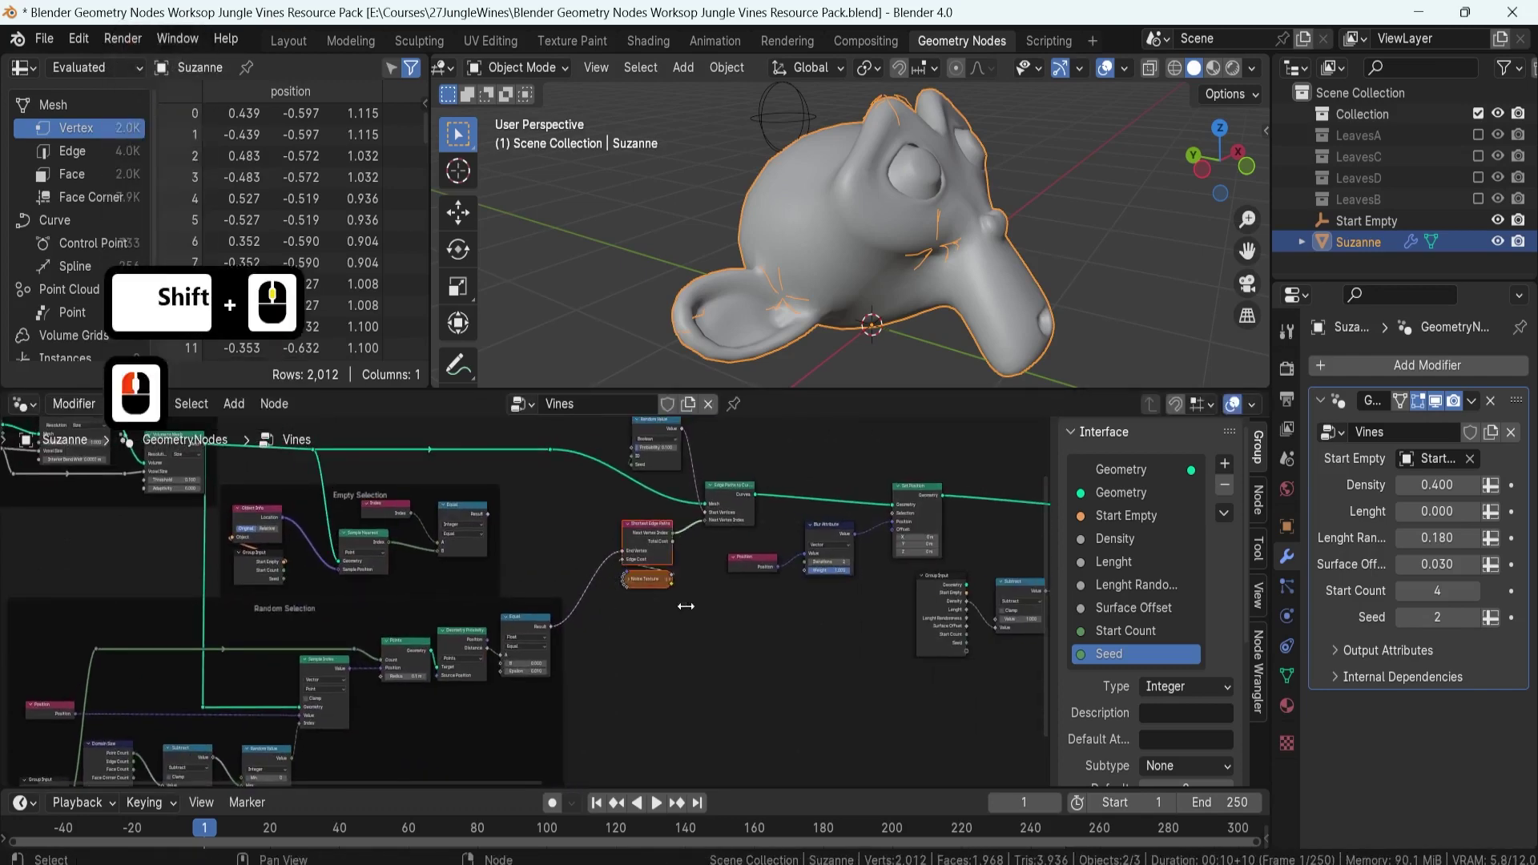
{"action": "key", "text": "g"}
{"action": "left_click", "coordinate": [697, 603]}
- Add a Switch node in the gap between the selection frames and the Shortest Edge Paths node
{"action": "scroll", "coordinate": [633, 565], "scroll_direction": "up", "scroll_amount": 5}
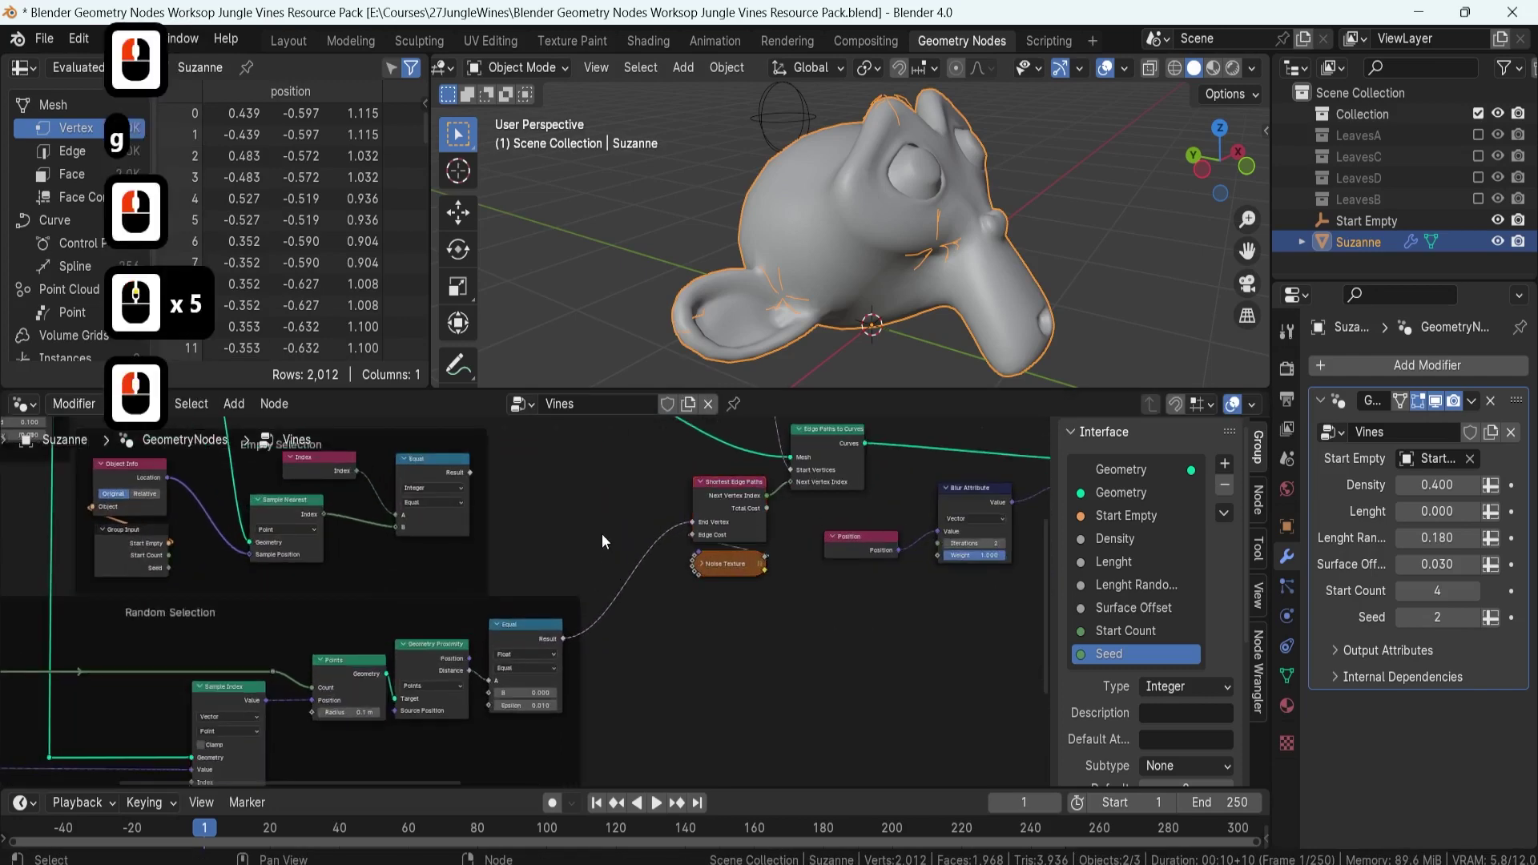
{"action": "key", "text": "shift+a"}
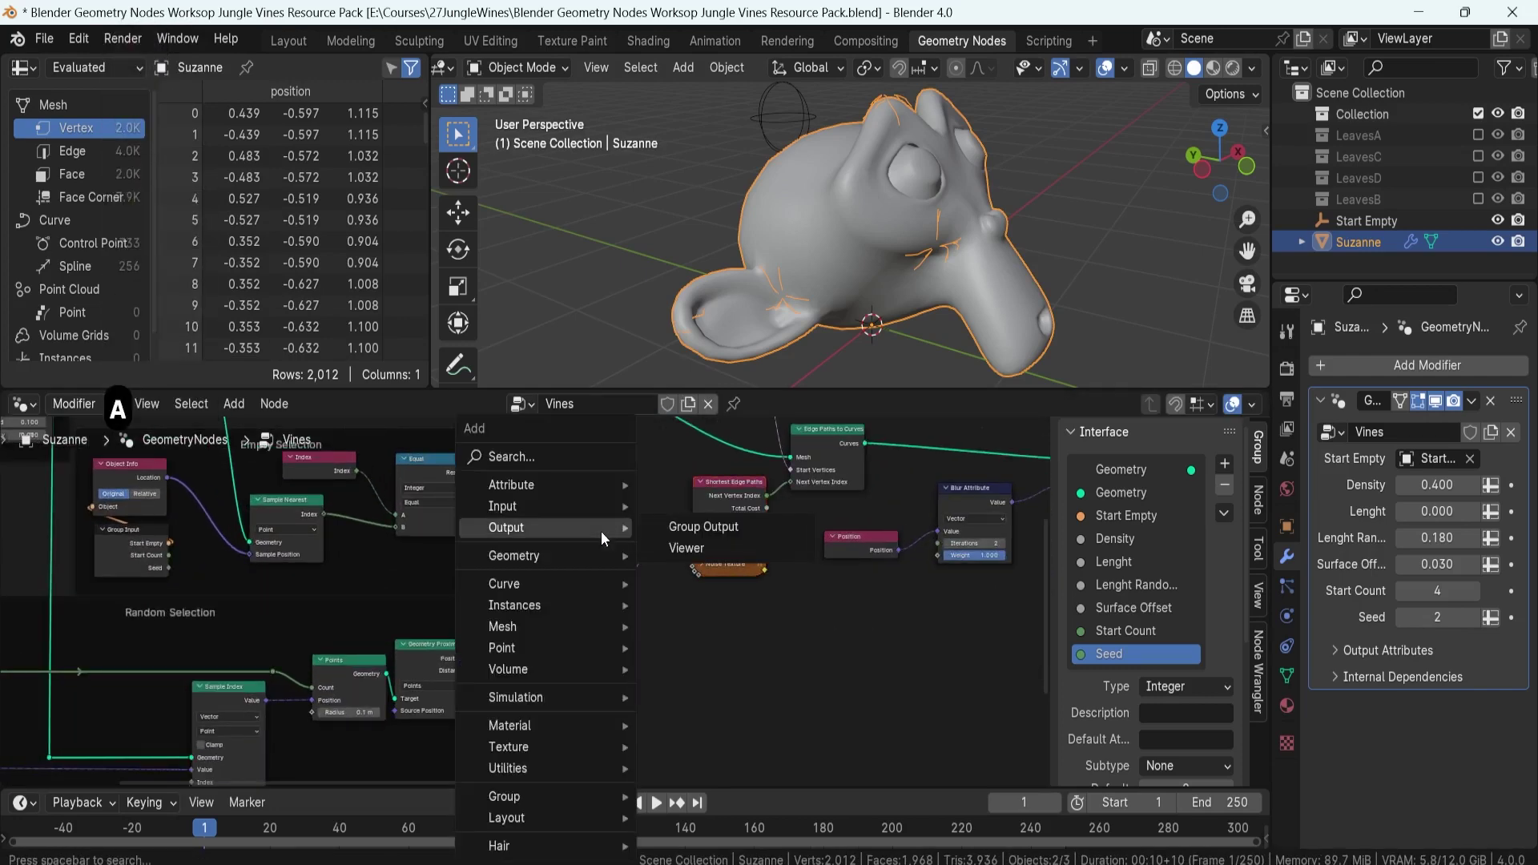
{"action": "type", "text": "swit"}
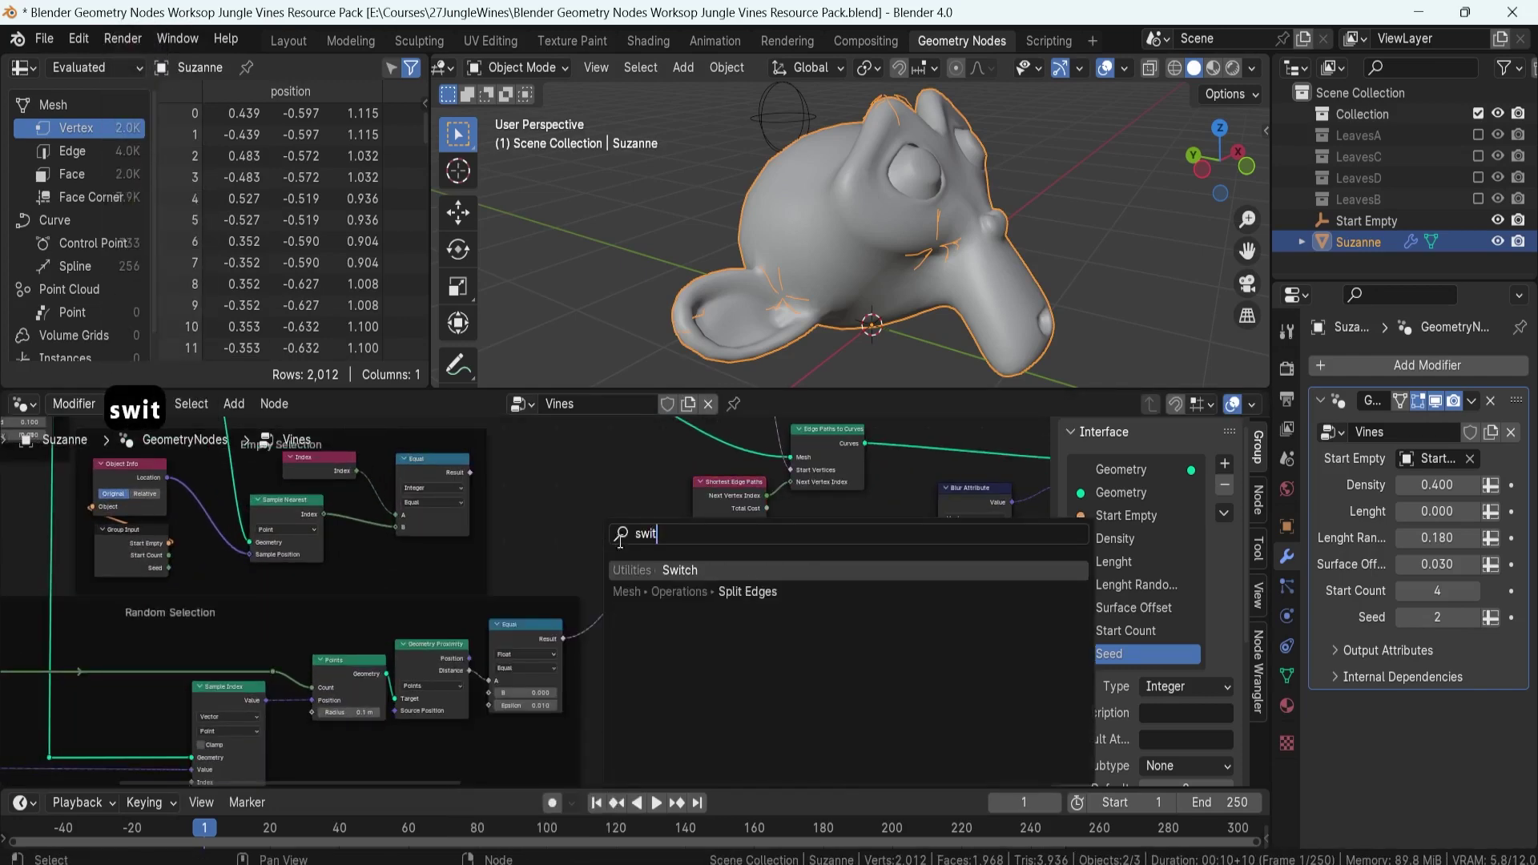
{"action": "left_click", "coordinate": [642, 570]}
{"action": "left_click", "coordinate": [574, 480]}
{"action": "left_click", "coordinate": [582, 480]}
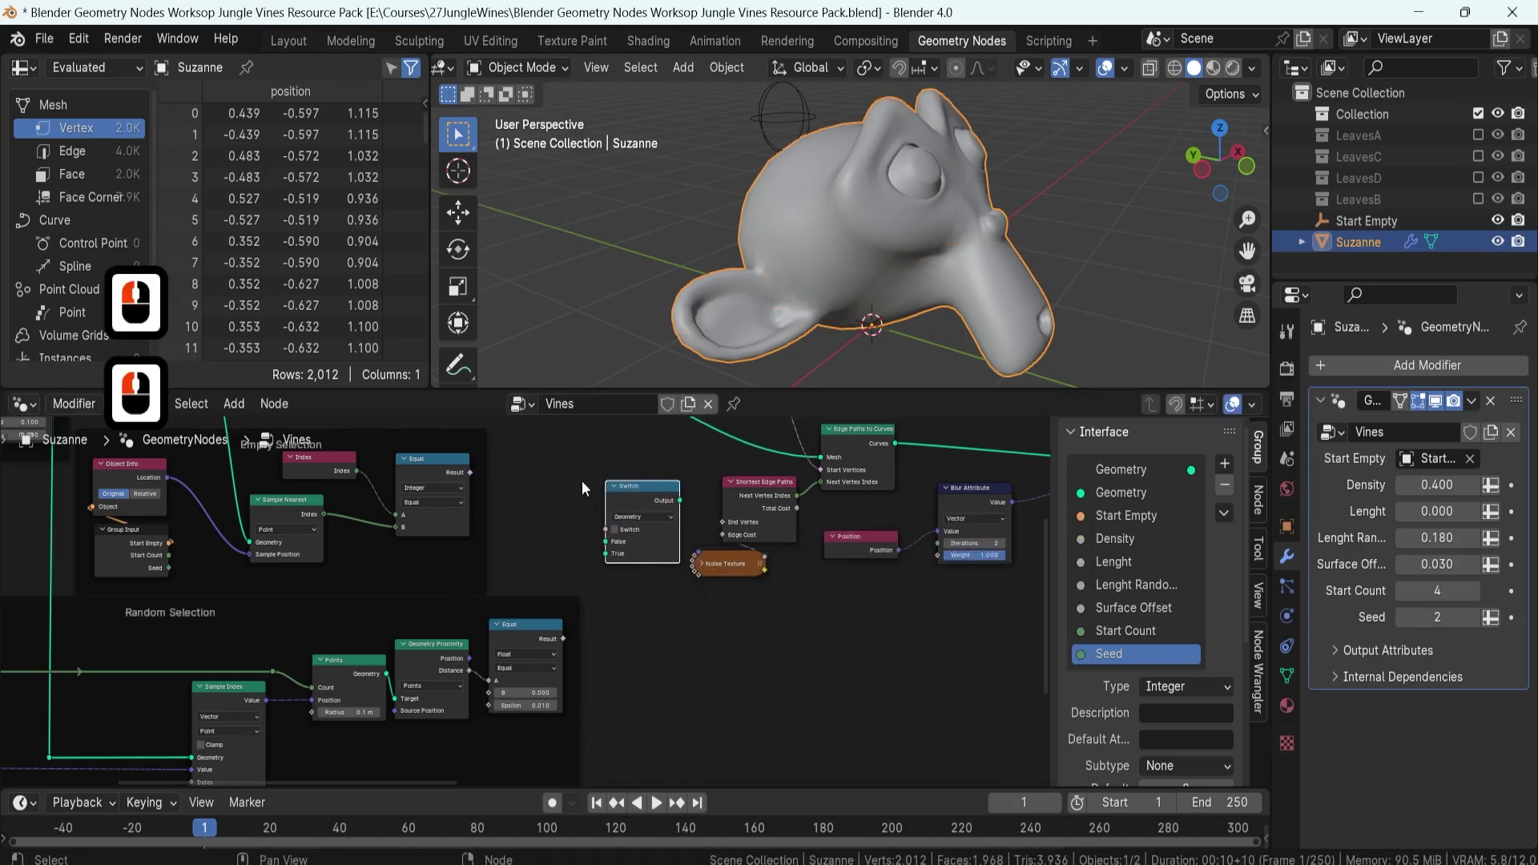
- Set the new Switch node's input type to Boolean
{"action": "middle_click_drag", "start_coordinate": [633, 503], "coordinate": [526, 560], "text": "shift"}
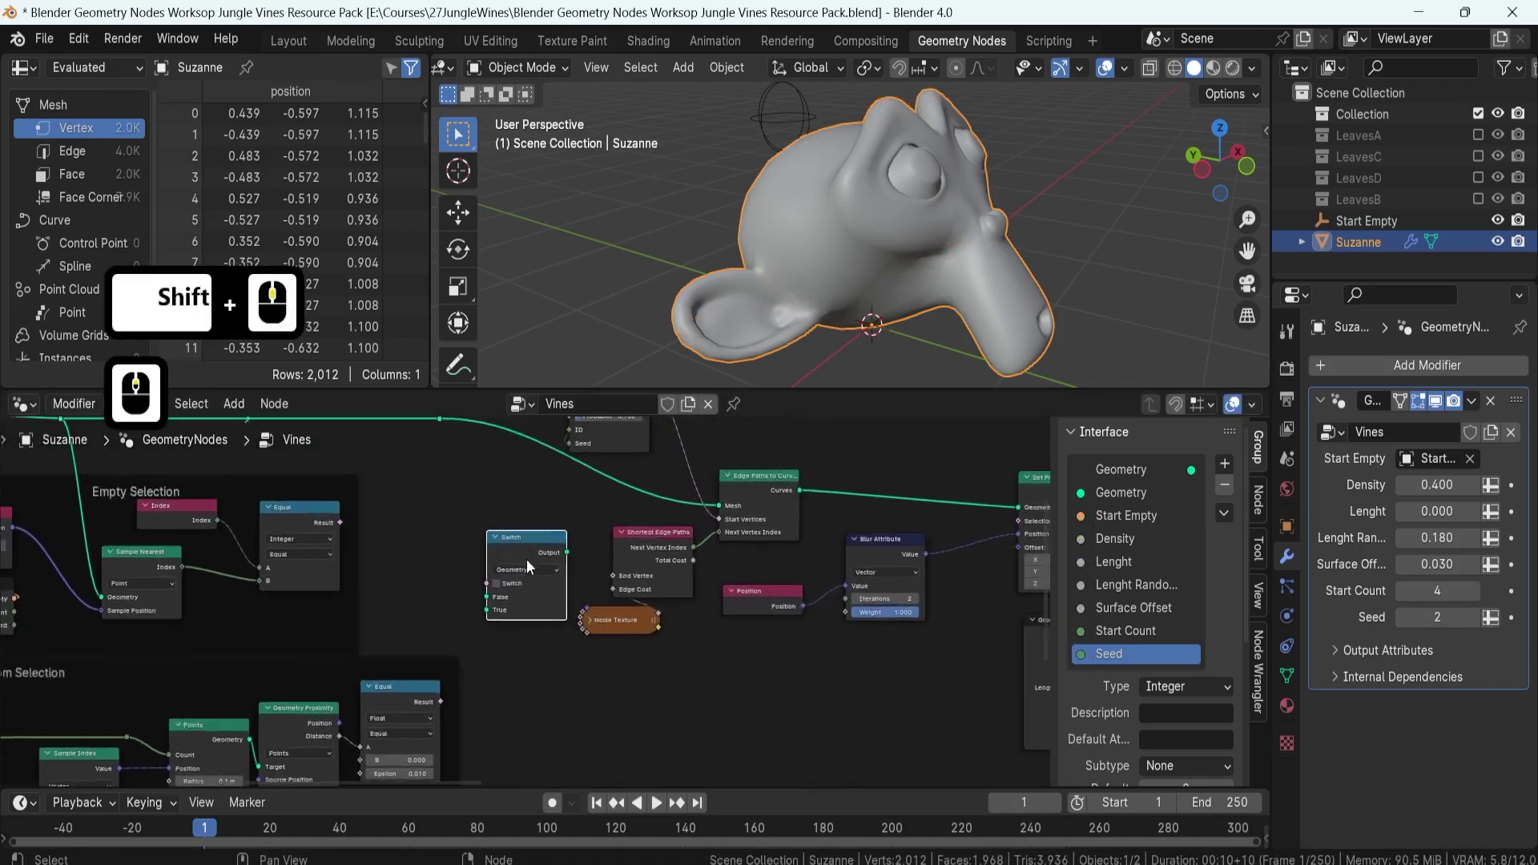
{"action": "scroll", "coordinate": [542, 508], "scroll_direction": "up", "scroll_amount": 5}
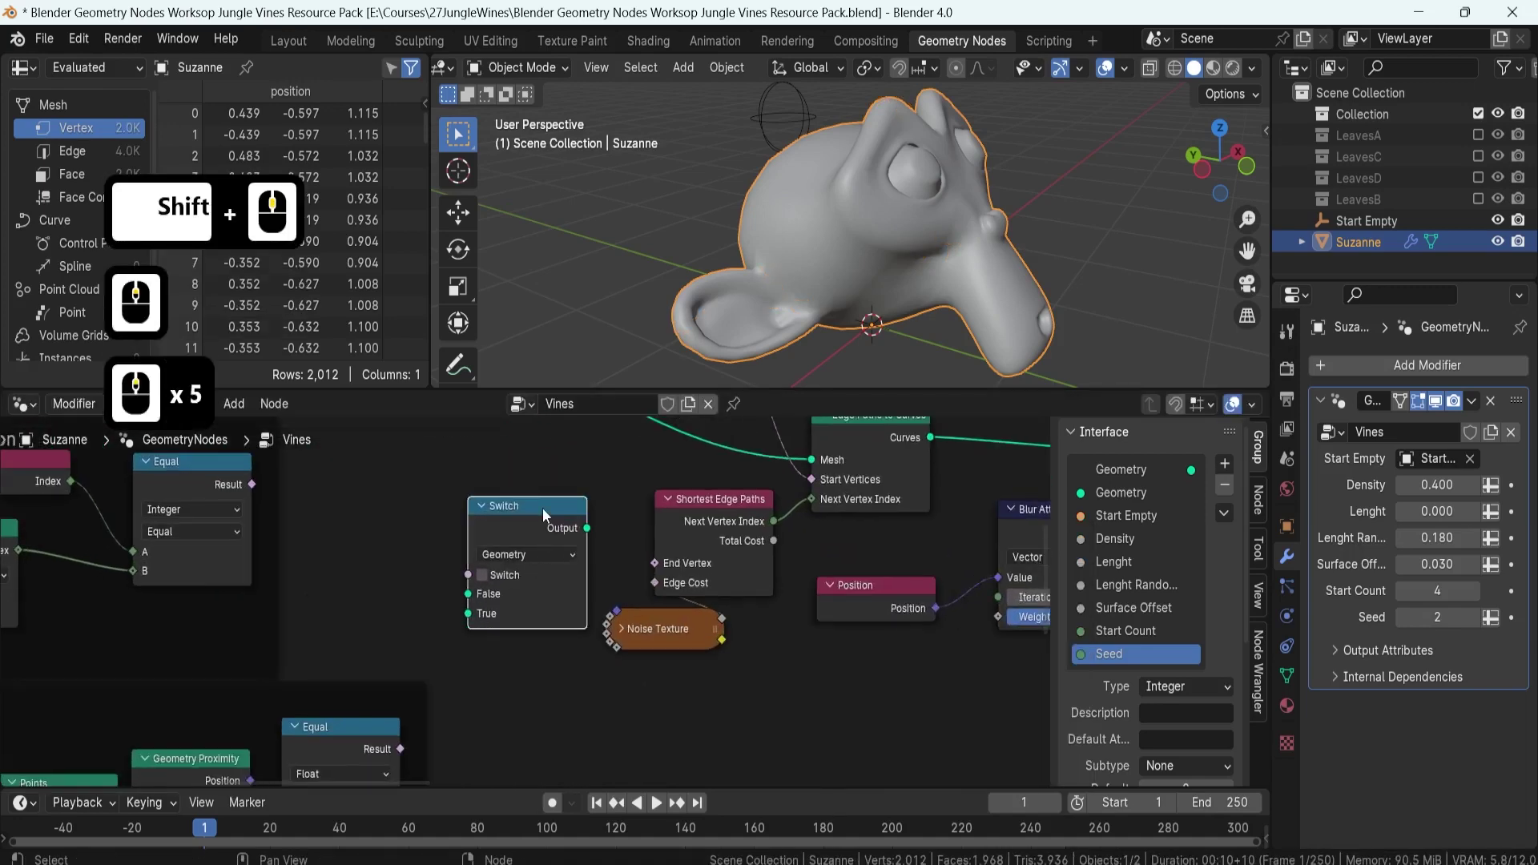
{"action": "left_click", "coordinate": [523, 557]}
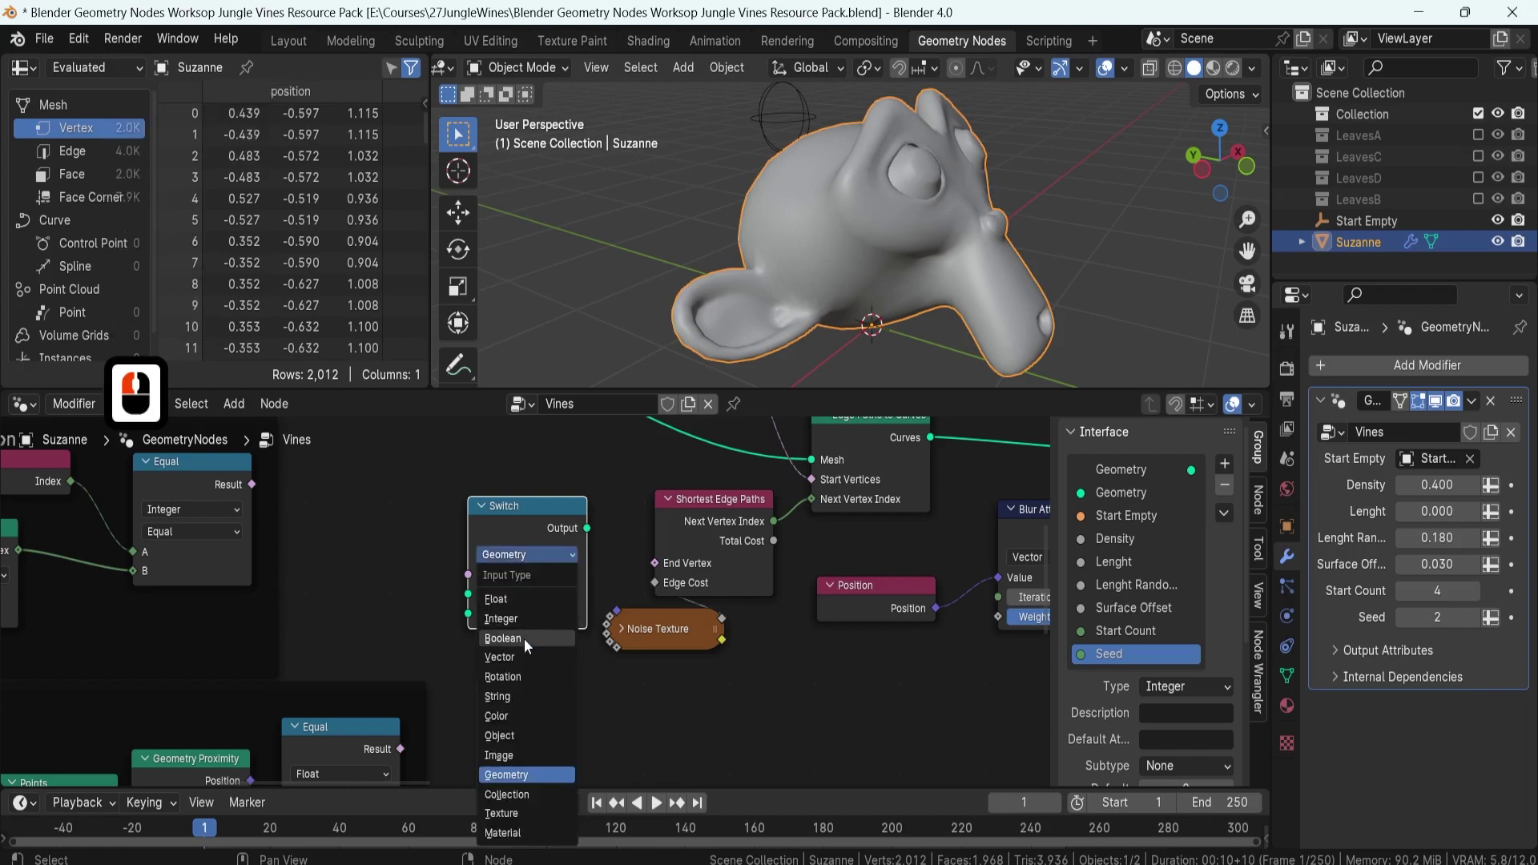
{"action": "left_click", "coordinate": [524, 638]}
- Toggle the Switch node's Switch option on and off to demonstrate choosing between its False and True inputs
{"action": "middle_click_drag", "start_coordinate": [526, 515], "coordinate": [623, 521]}
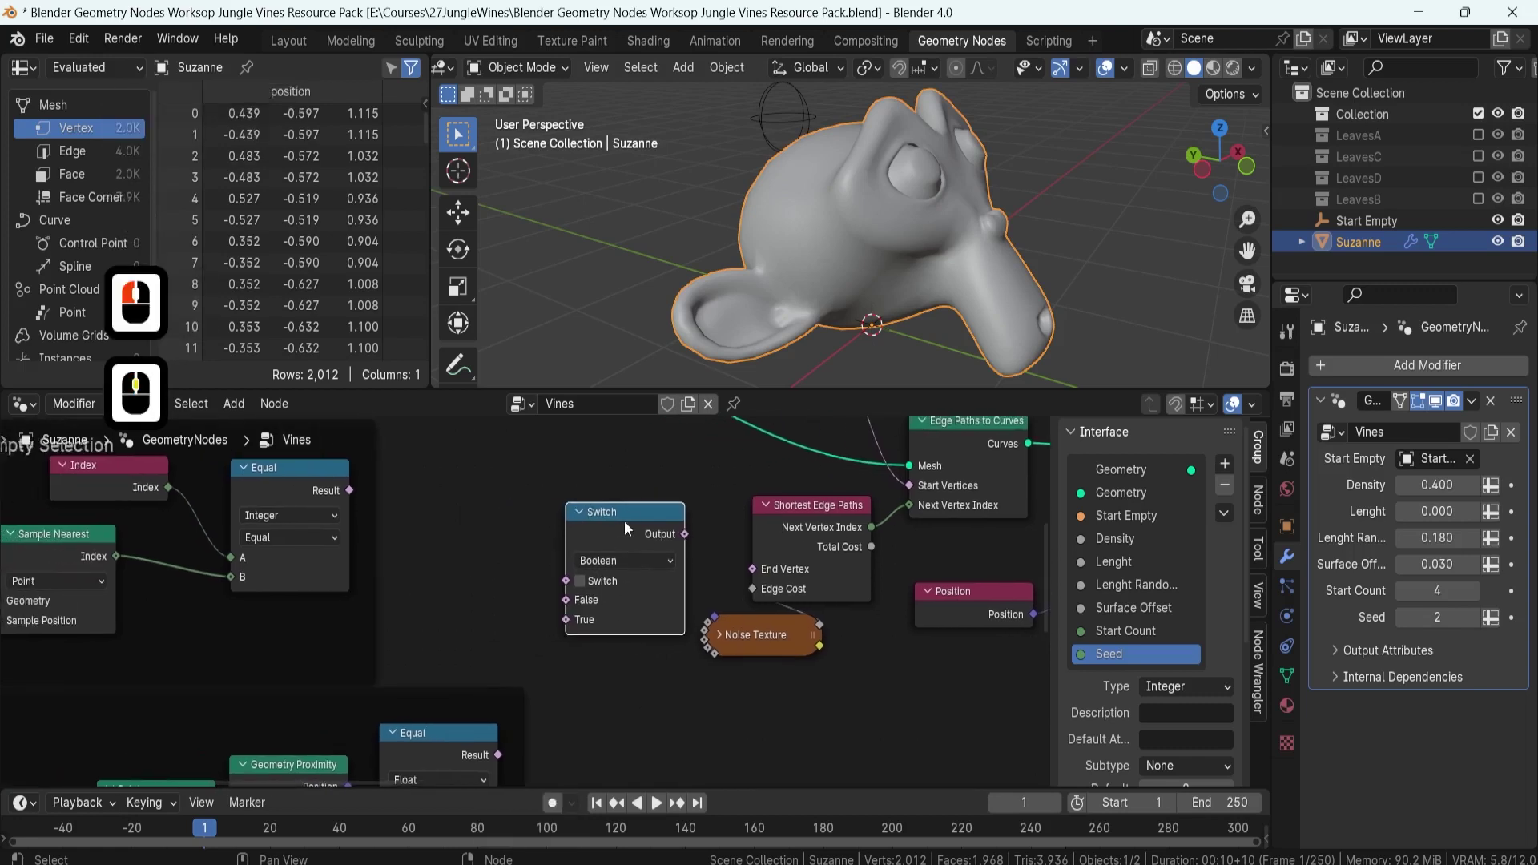
{"action": "double_click", "coordinate": [578, 583]}
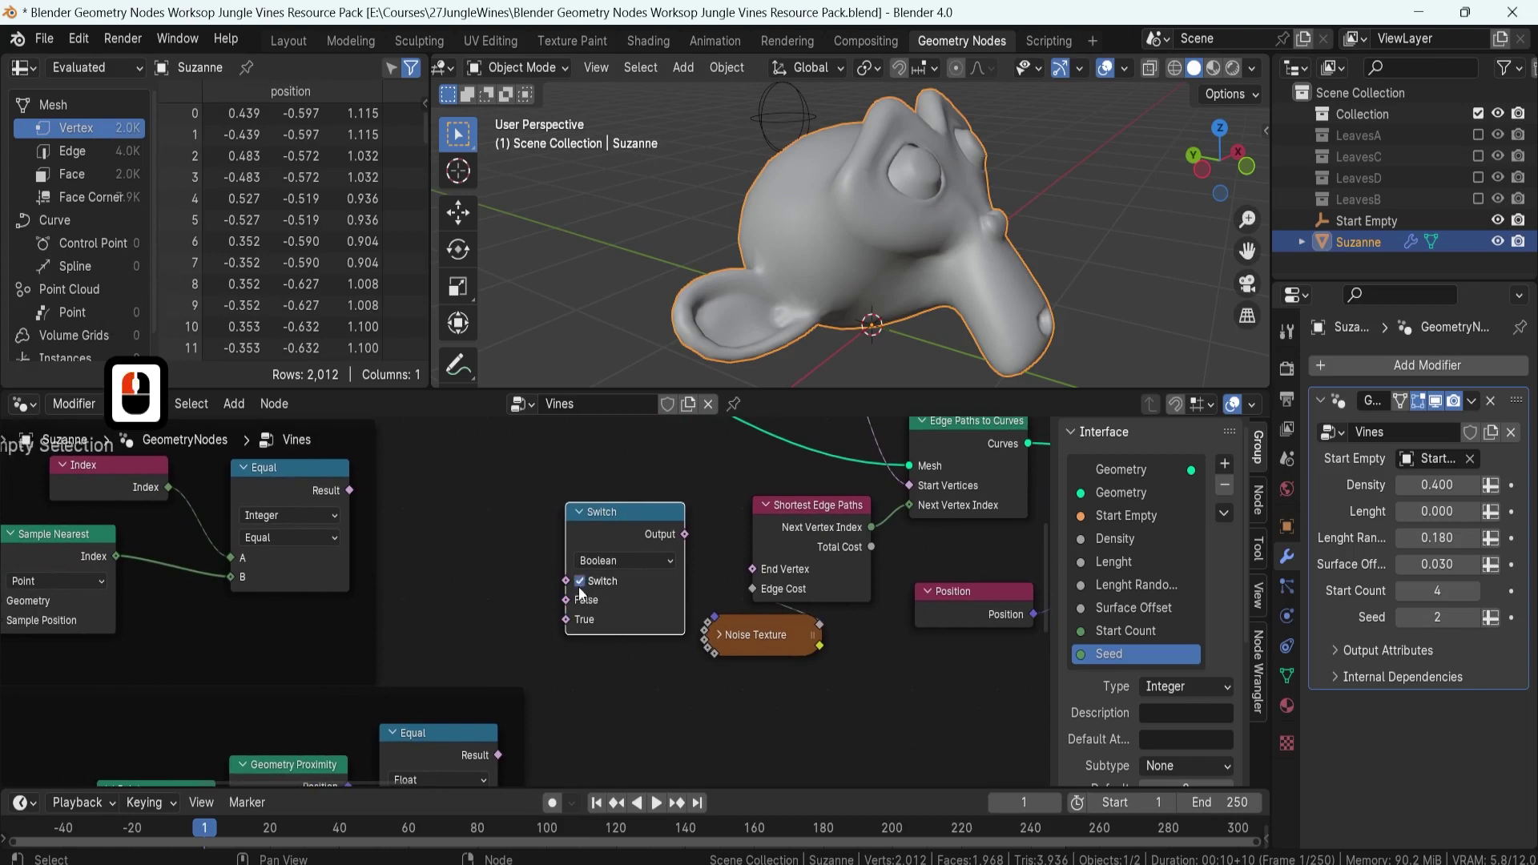
{"action": "double_click", "coordinate": [578, 583]}
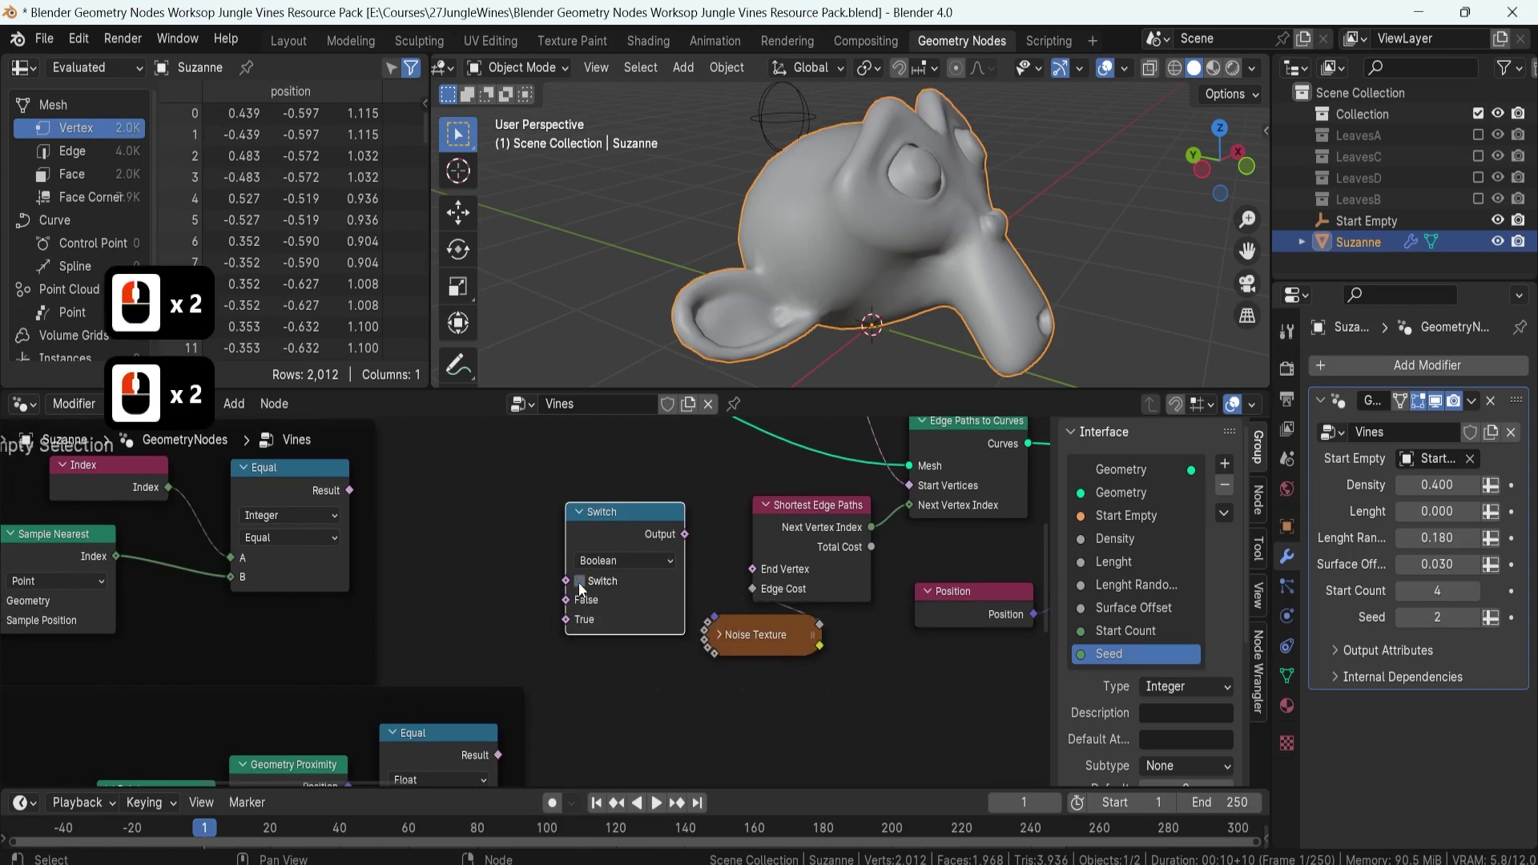
{"action": "middle_click_drag", "start_coordinate": [524, 534], "coordinate": [581, 568]}
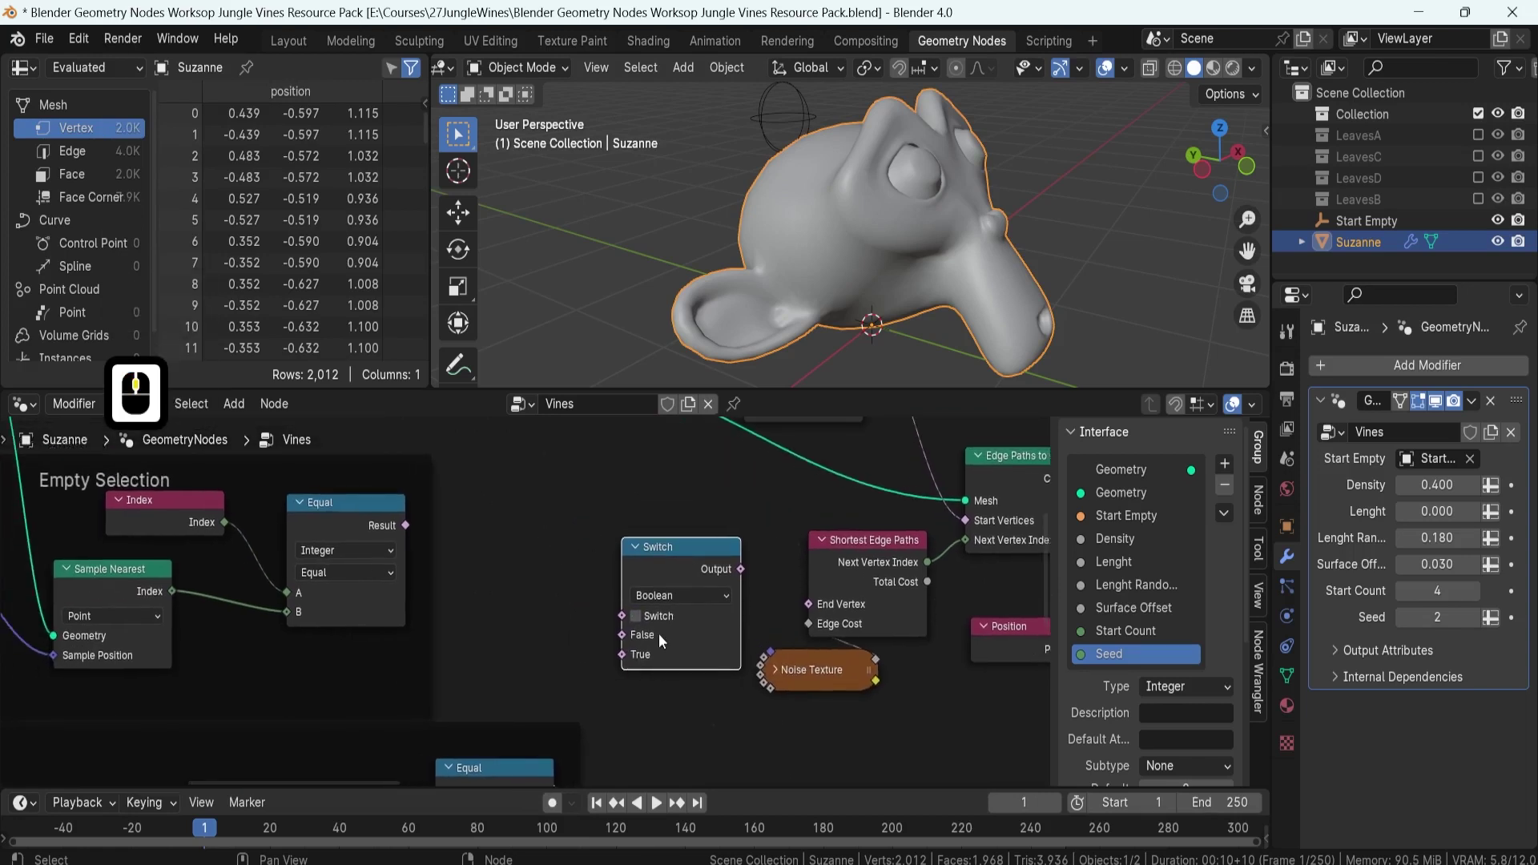
{"action": "double_click", "coordinate": [640, 617]}
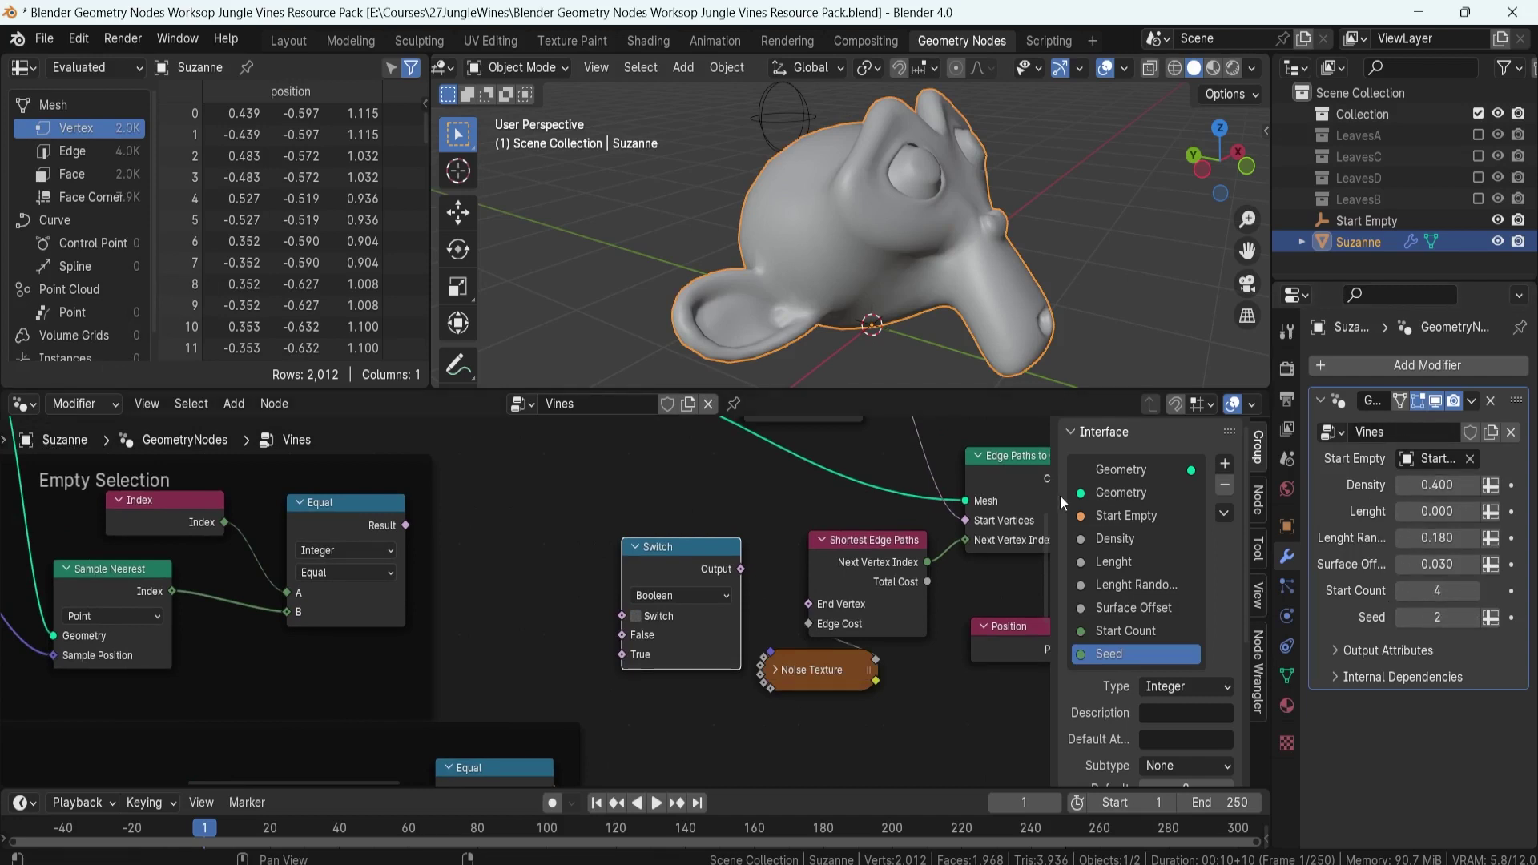
- Add a new input socket to the Vines group interface after Seed and set its type to Boolean
{"action": "left_click", "coordinate": [1226, 465]}
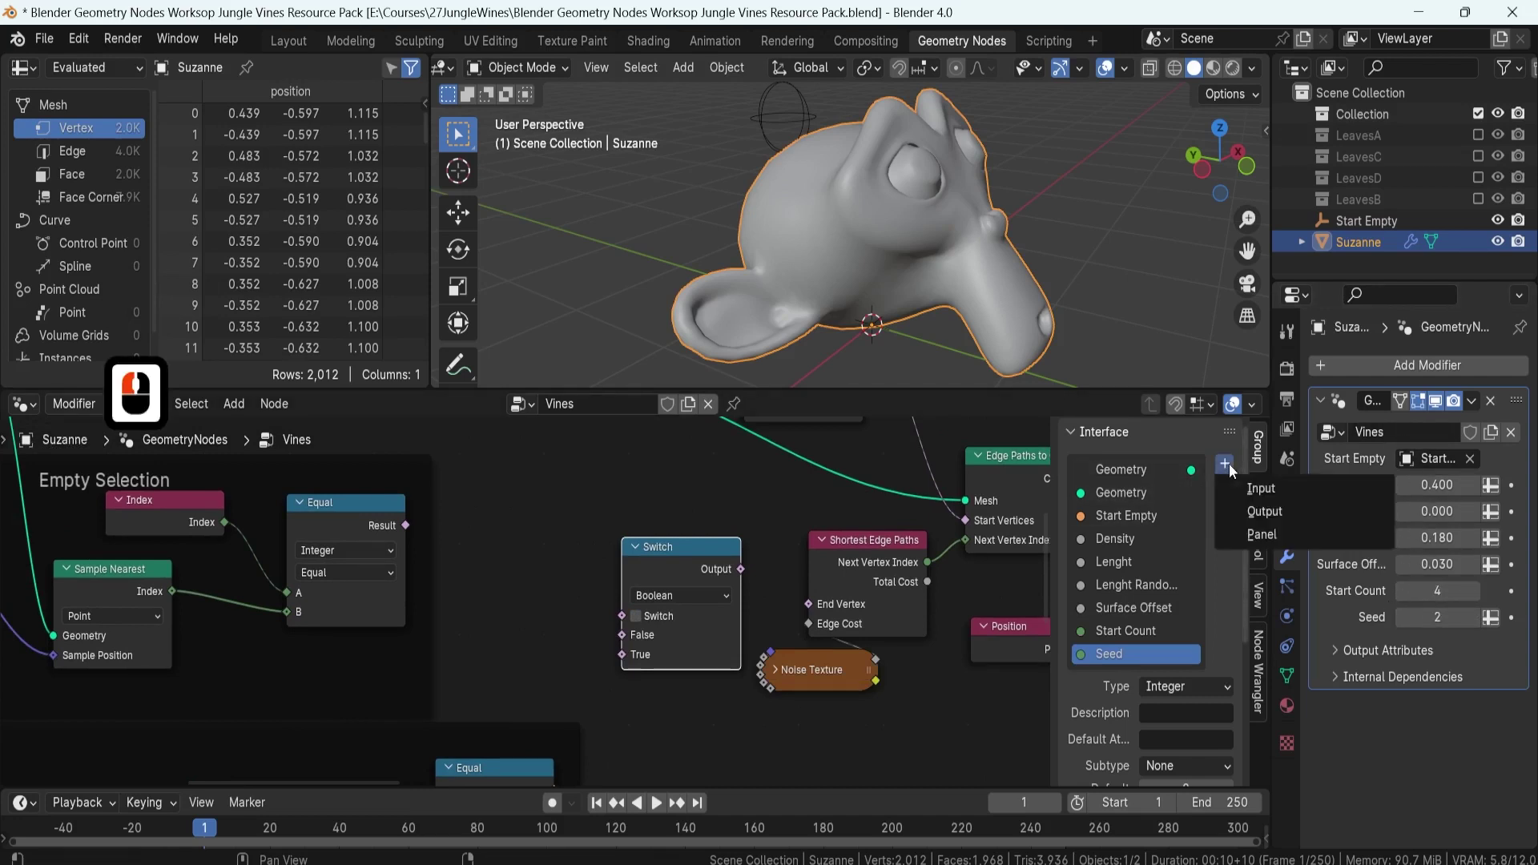
{"action": "left_click", "coordinate": [1277, 492]}
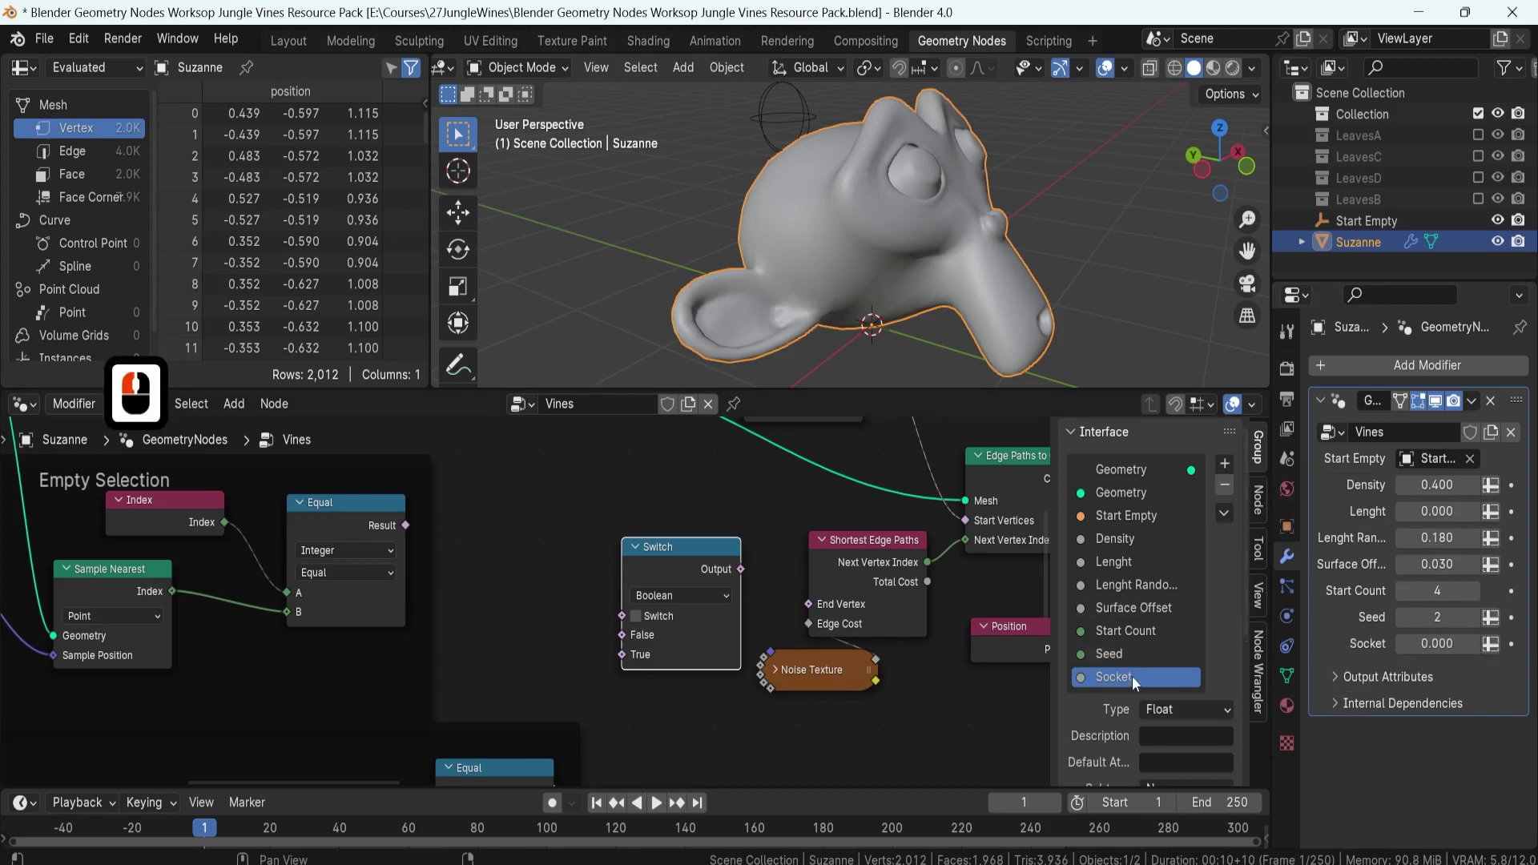
{"action": "left_click", "coordinate": [1157, 711]}
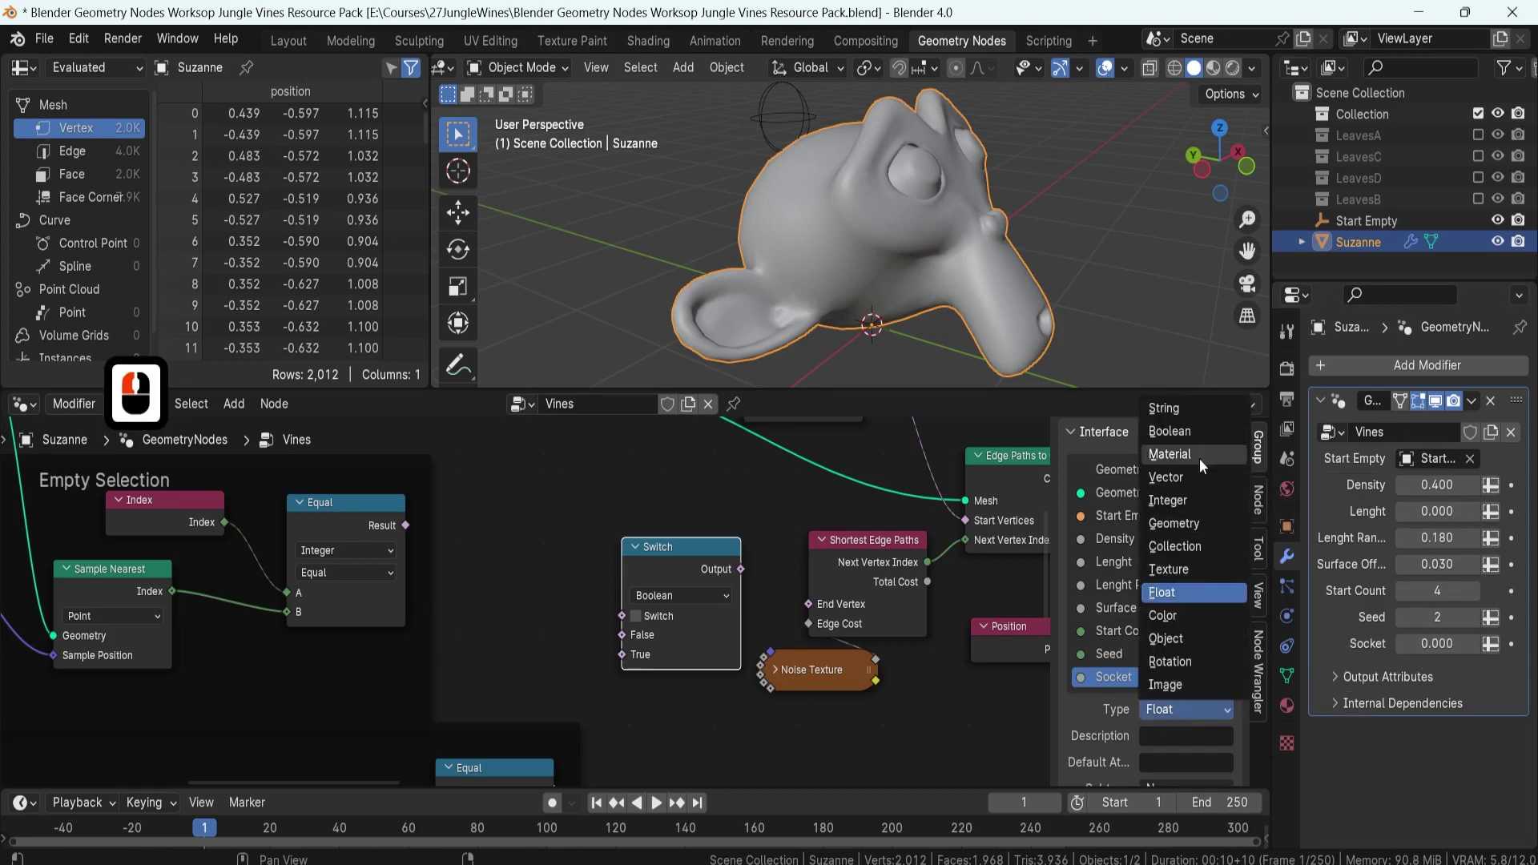
{"action": "left_click", "coordinate": [1190, 431]}
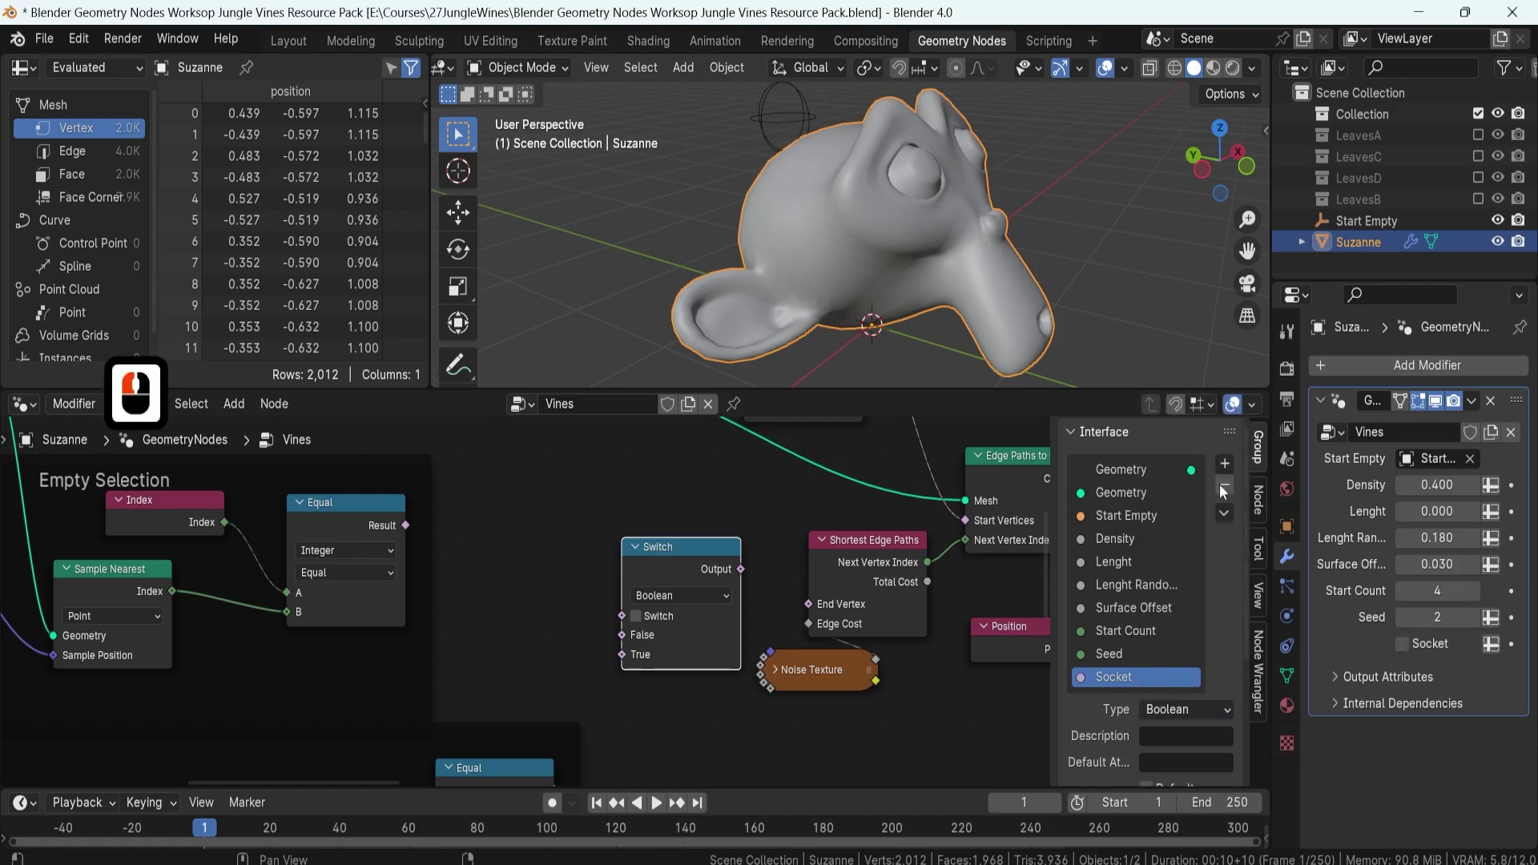
- Toggle the new Boolean input on and off in Suzanne's Vines modifier to try it out
{"action": "left_click", "coordinate": [1401, 645]}
{"action": "left_click", "coordinate": [1402, 645]}
{"action": "left_click", "coordinate": [1404, 646]}
{"action": "left_click", "coordinate": [1403, 646]}
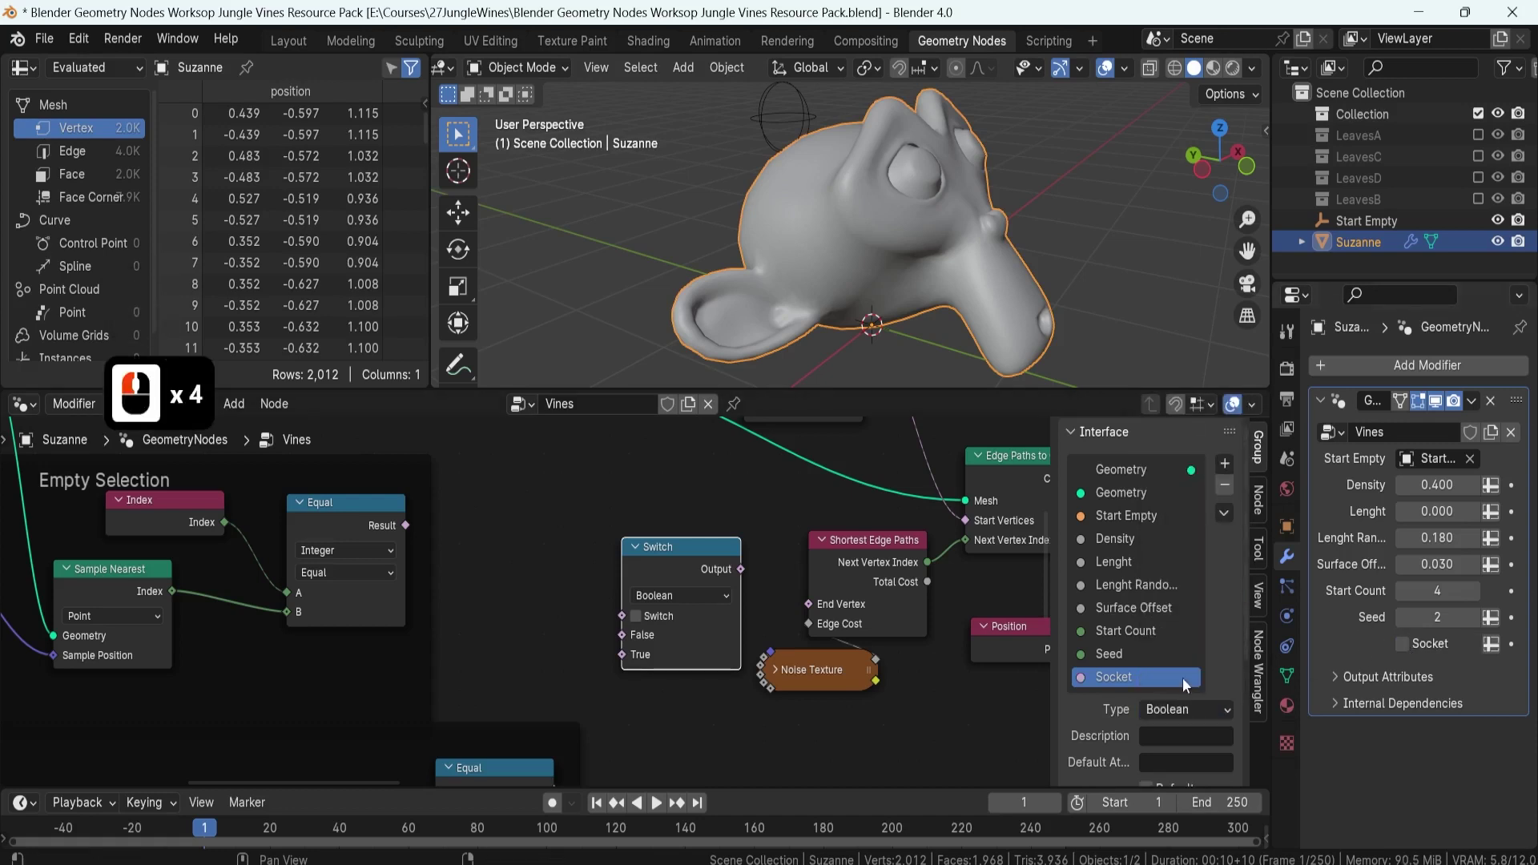
- Rename the new Boolean group input to "UseEmpty"
{"action": "double_click", "coordinate": [1138, 681]}
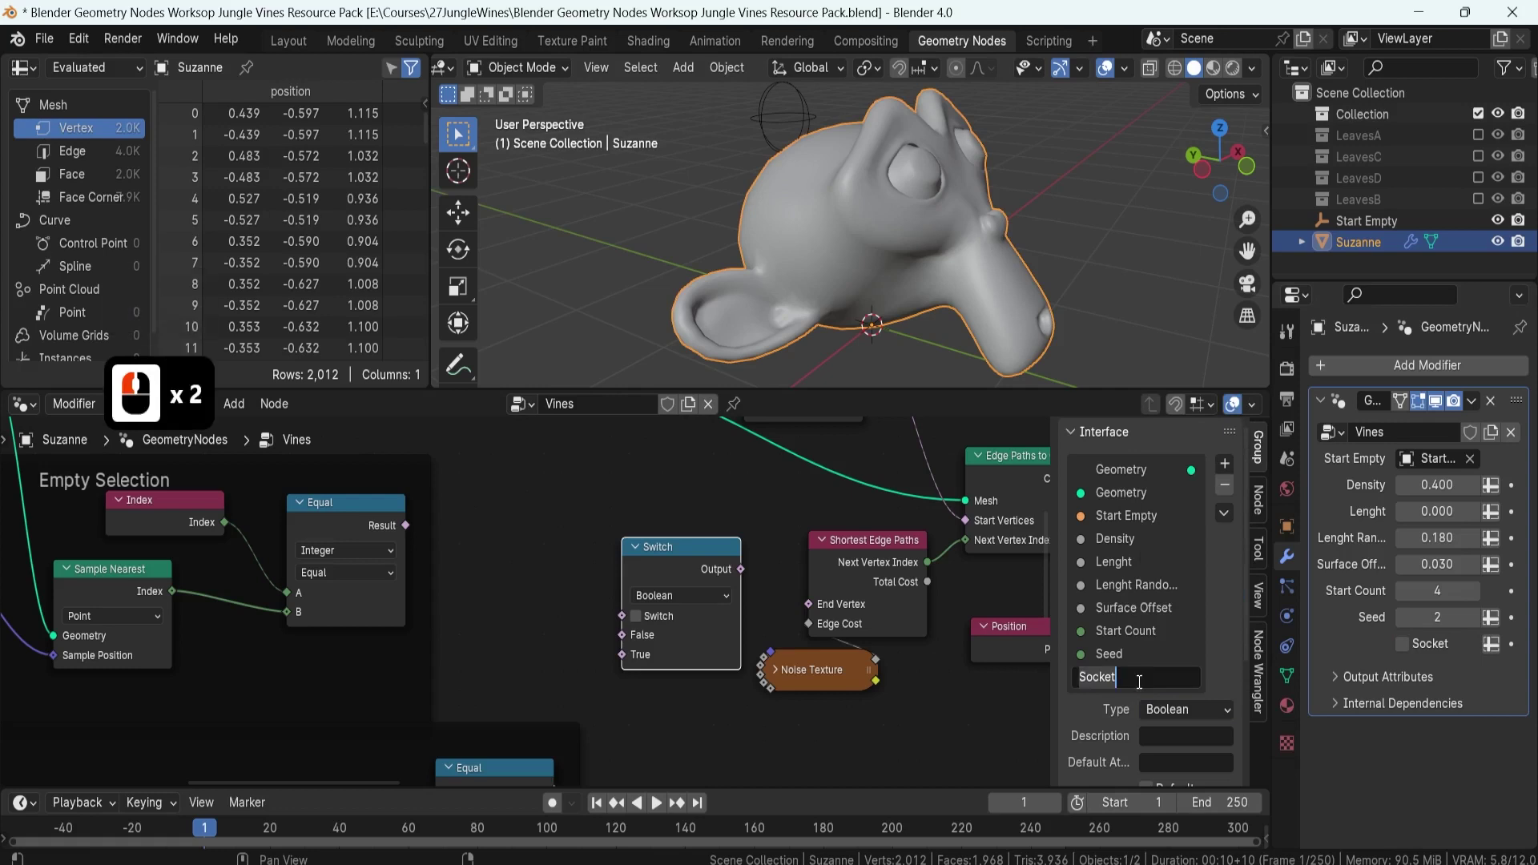
{"action": "type", "text": "UseEmpty"}
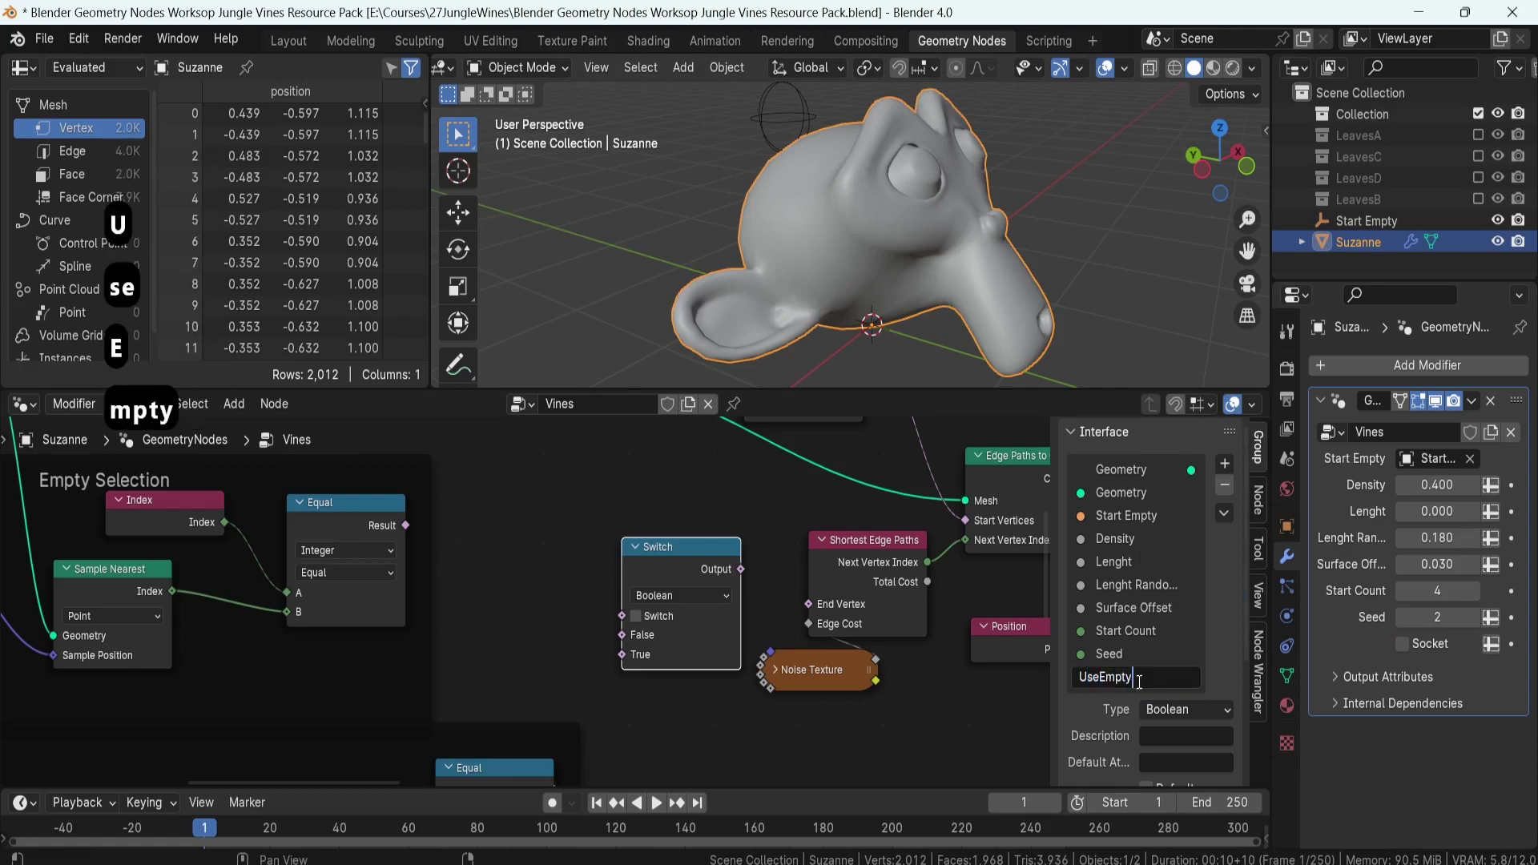
{"action": "key", "text": "Return"}
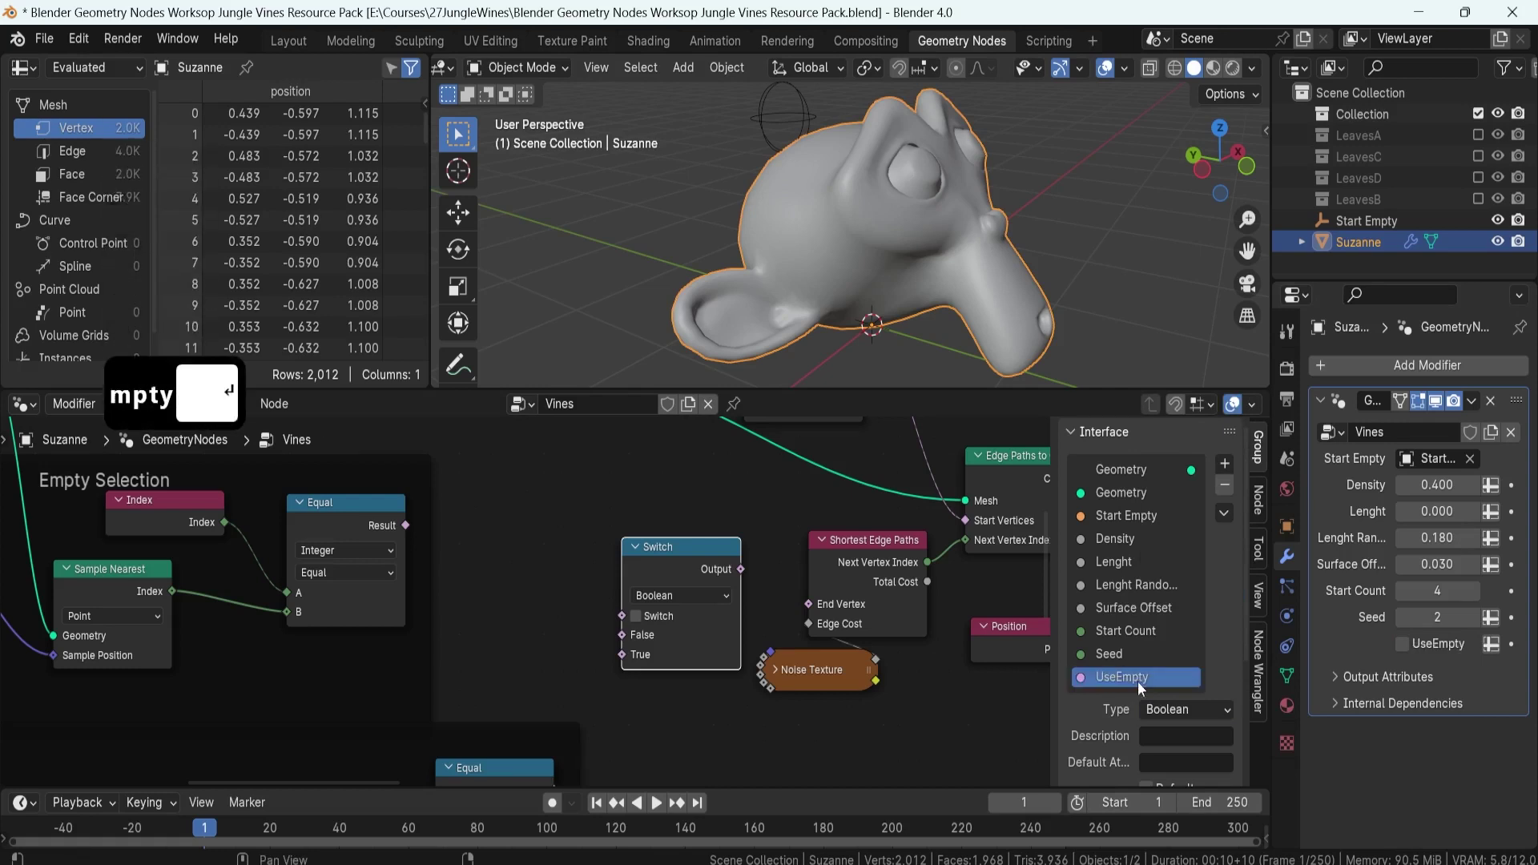
{"action": "middle_click_drag", "start_coordinate": [559, 577], "coordinate": [552, 540]}
{"action": "middle_click_drag", "start_coordinate": [404, 480], "coordinate": [412, 480]}
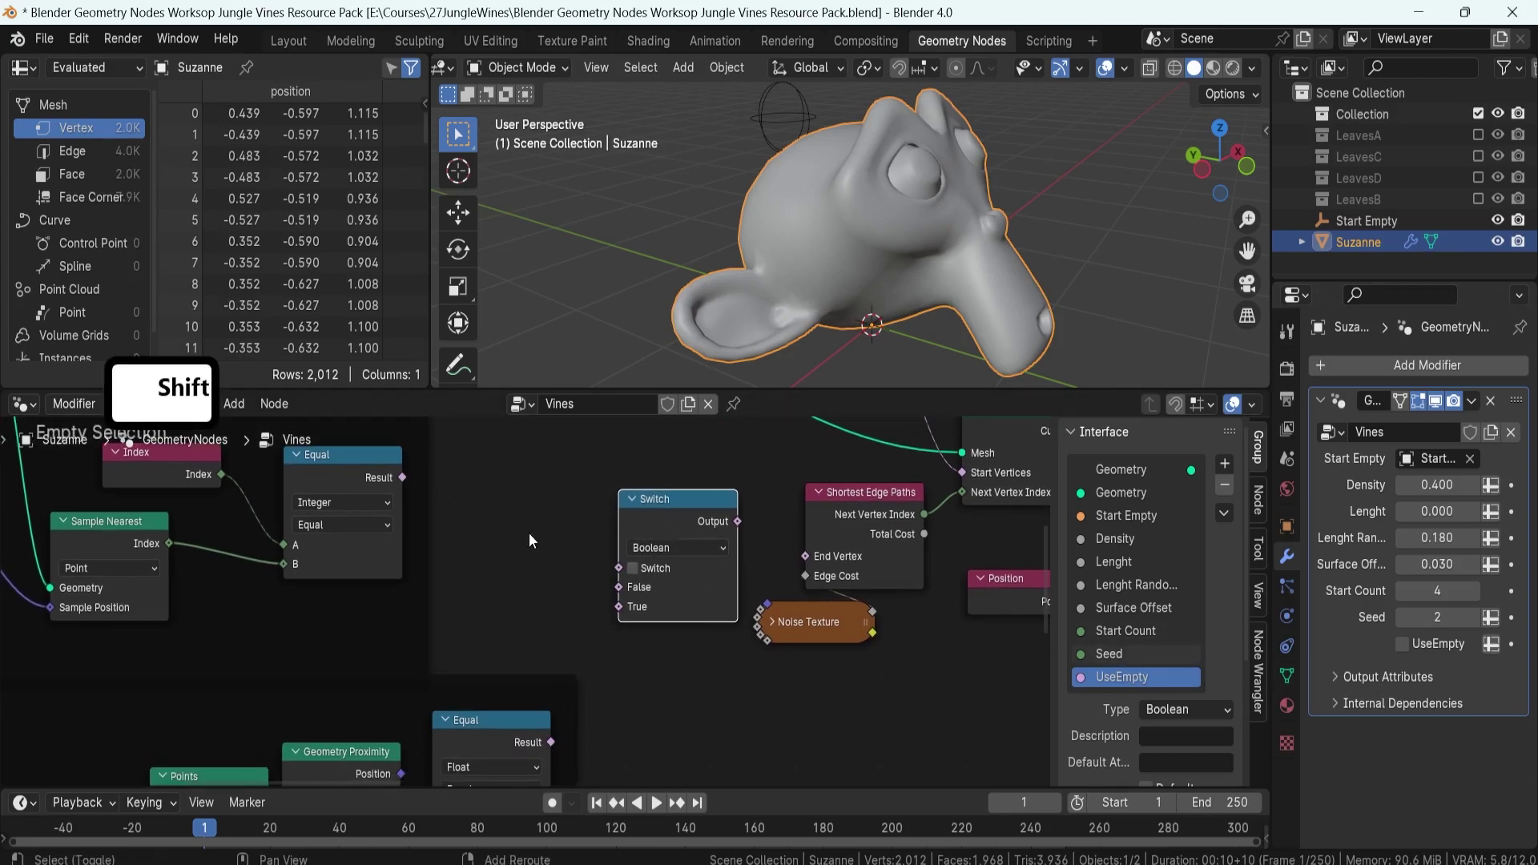
- Add a Group Input node beside the Switch node and link its UseEmpty output to the Switch input
{"action": "key", "text": "shift+a"}
{"action": "type", "text": "grou"}
{"action": "key", "text": "Return"}
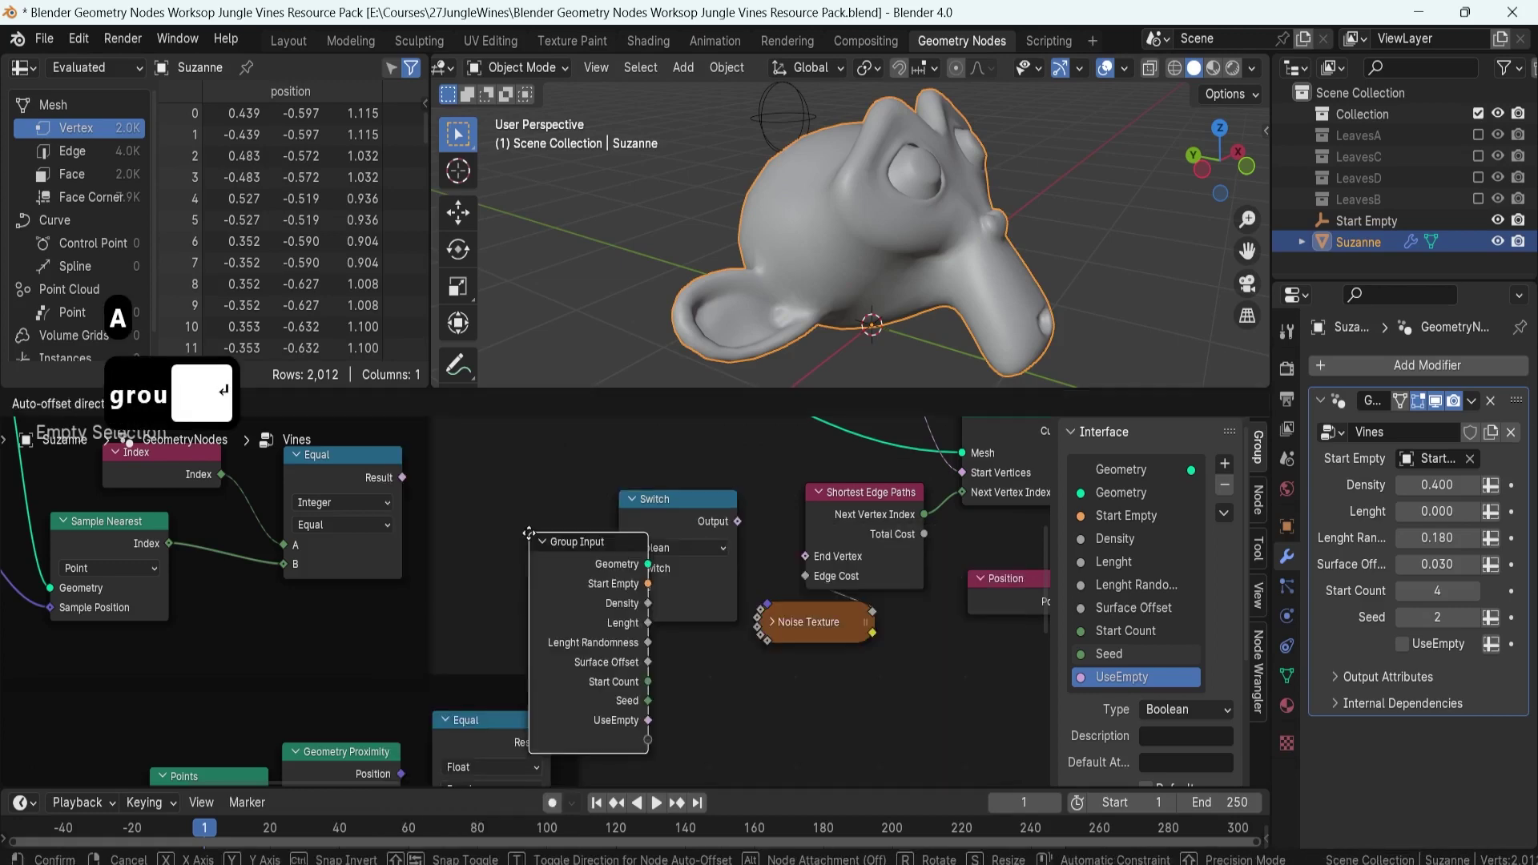
{"action": "left_click", "coordinate": [461, 501]}
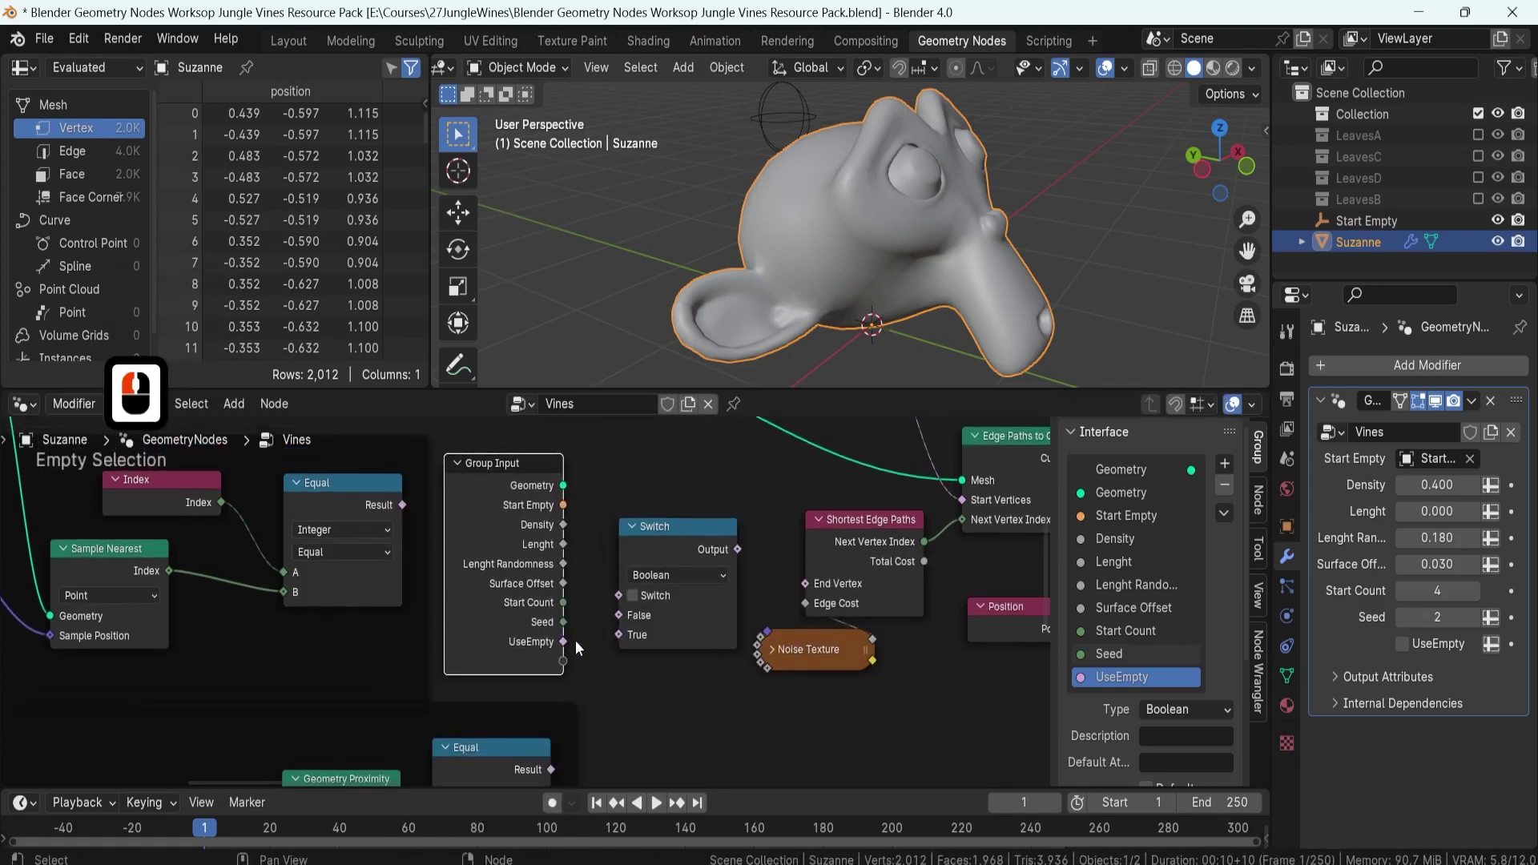
{"action": "left_click_drag", "start_coordinate": [564, 642], "coordinate": [615, 595]}
- Hide the unused sockets of the new Group Input node and place it directly above the Switch node
{"action": "left_click", "coordinate": [512, 470]}
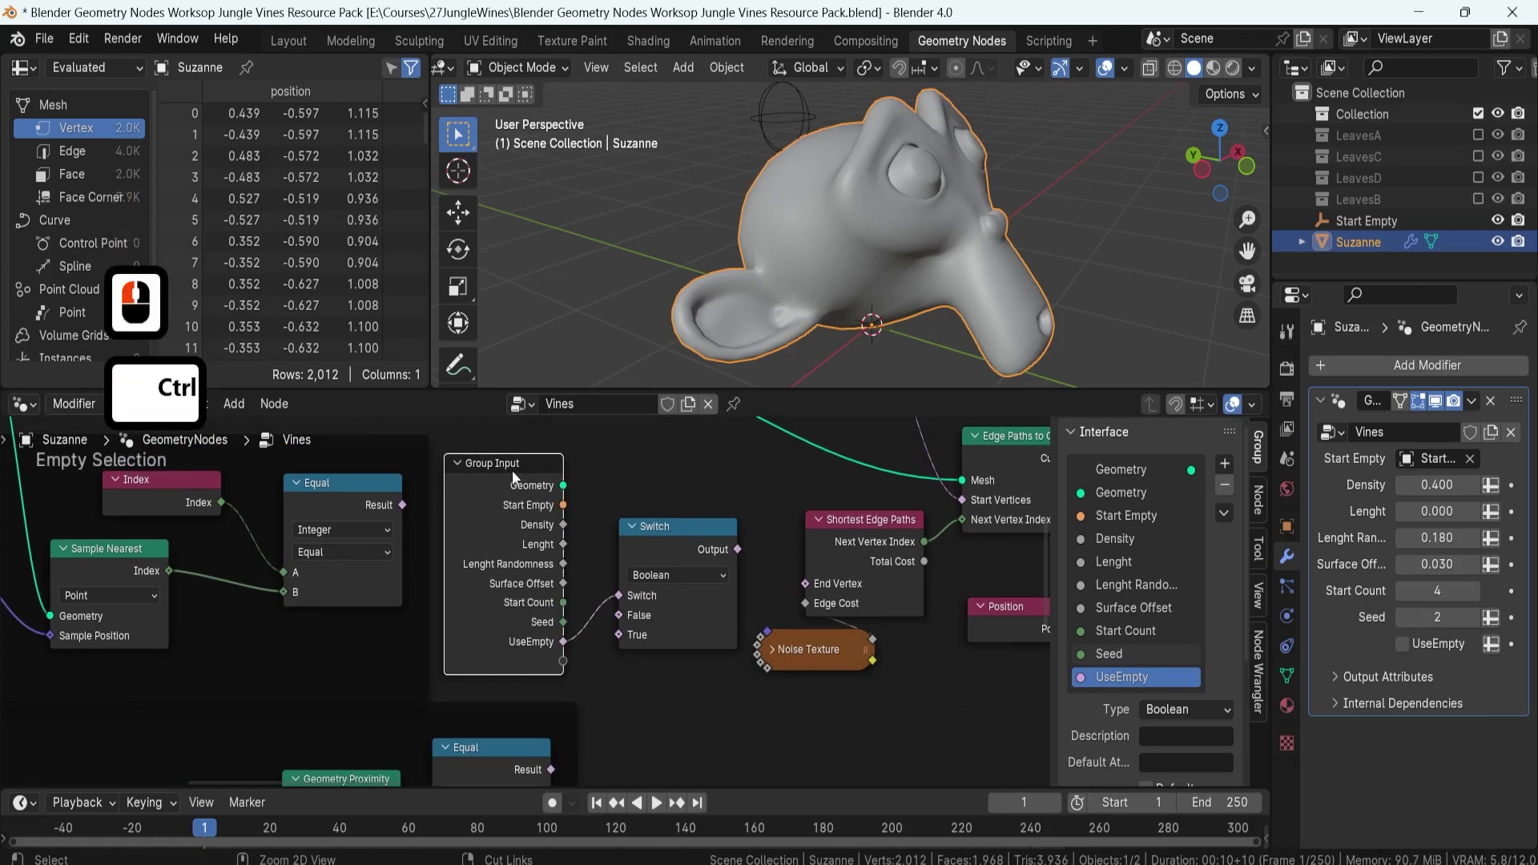
{"action": "key", "text": "ctrl+h"}
{"action": "key", "text": "g"}
{"action": "left_click", "coordinate": [535, 603]}
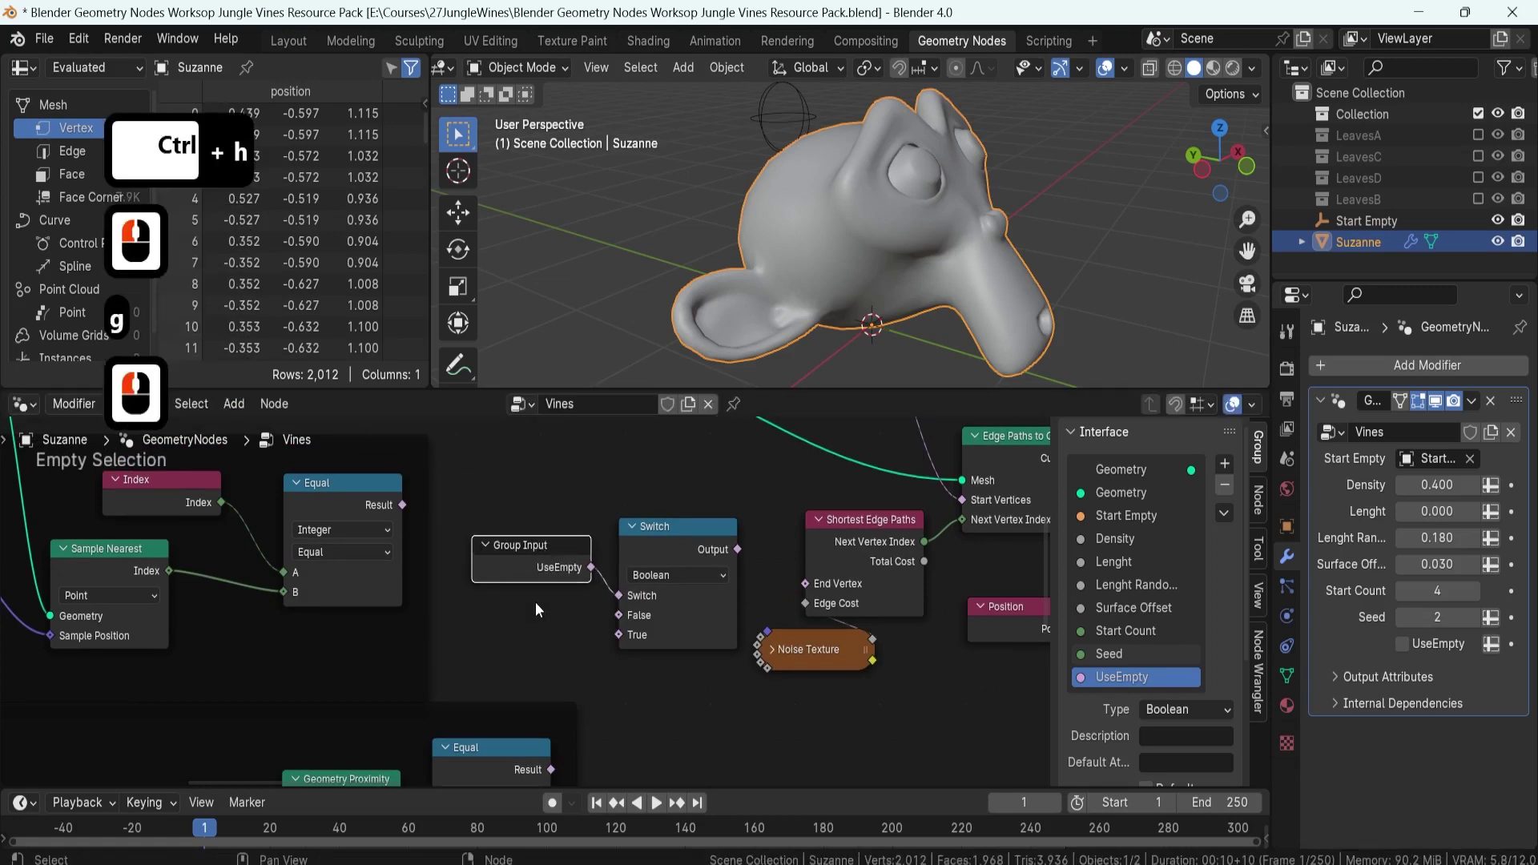
{"action": "scroll", "coordinate": [535, 612], "scroll_direction": "down", "scroll_amount": 2}
{"action": "key", "text": "g"}
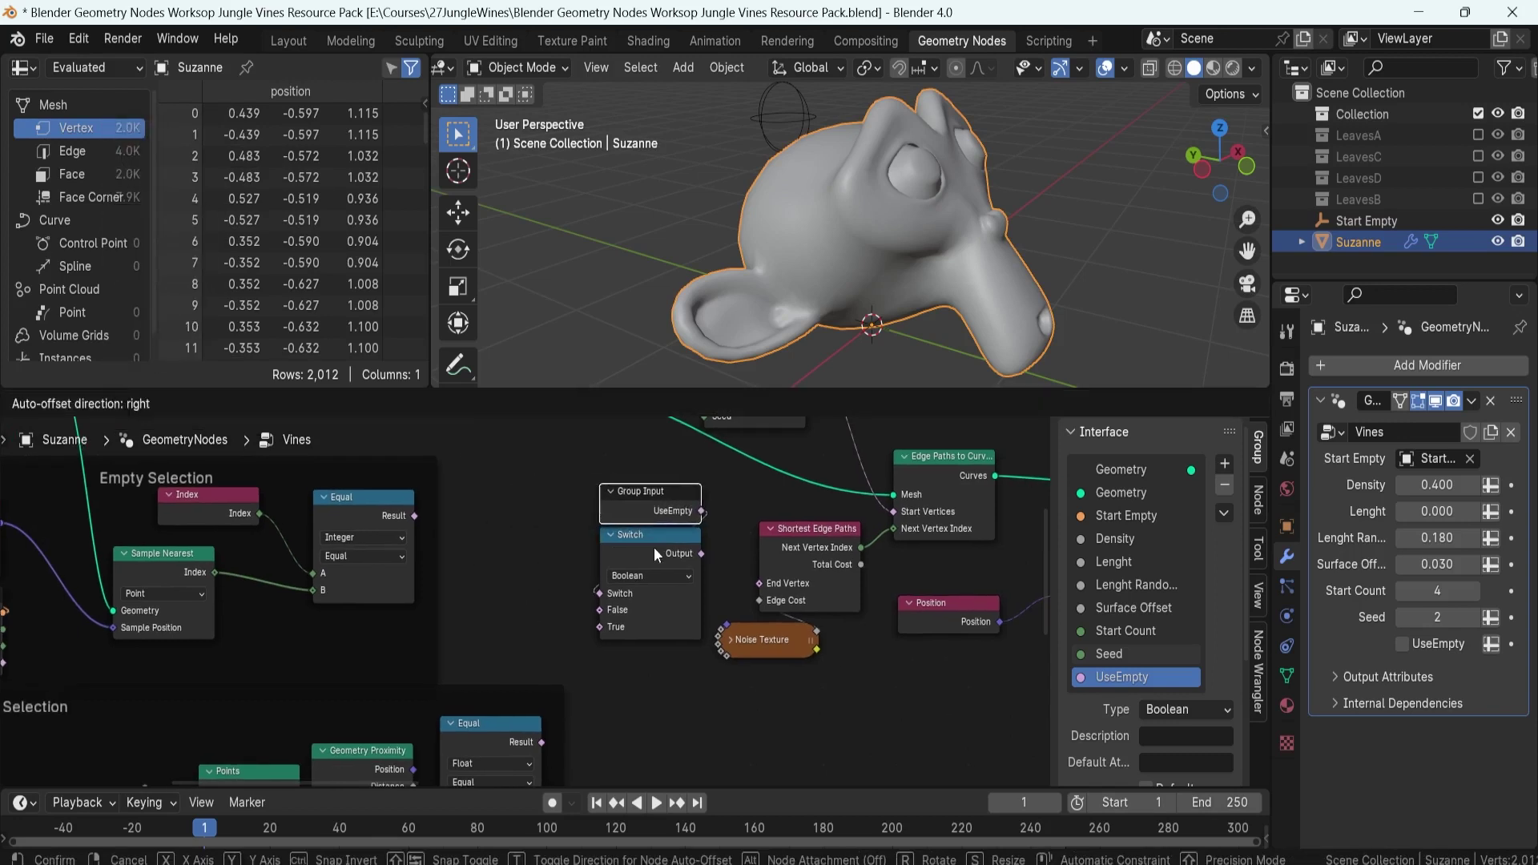
{"action": "left_click", "coordinate": [654, 546]}
{"action": "key", "text": "F8"}
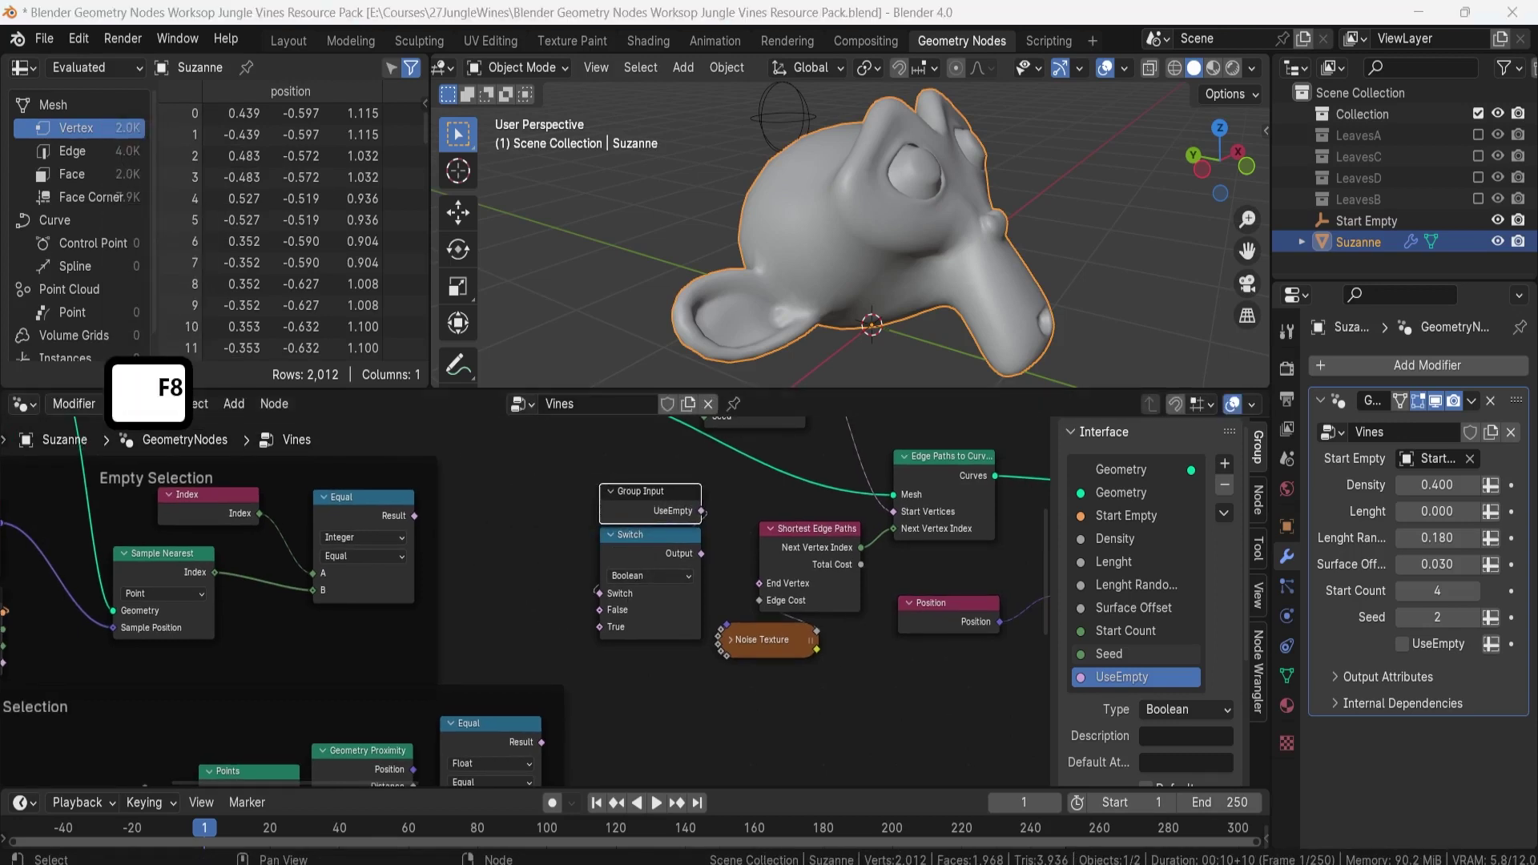
{"action": "left_click", "coordinate": [655, 513]}
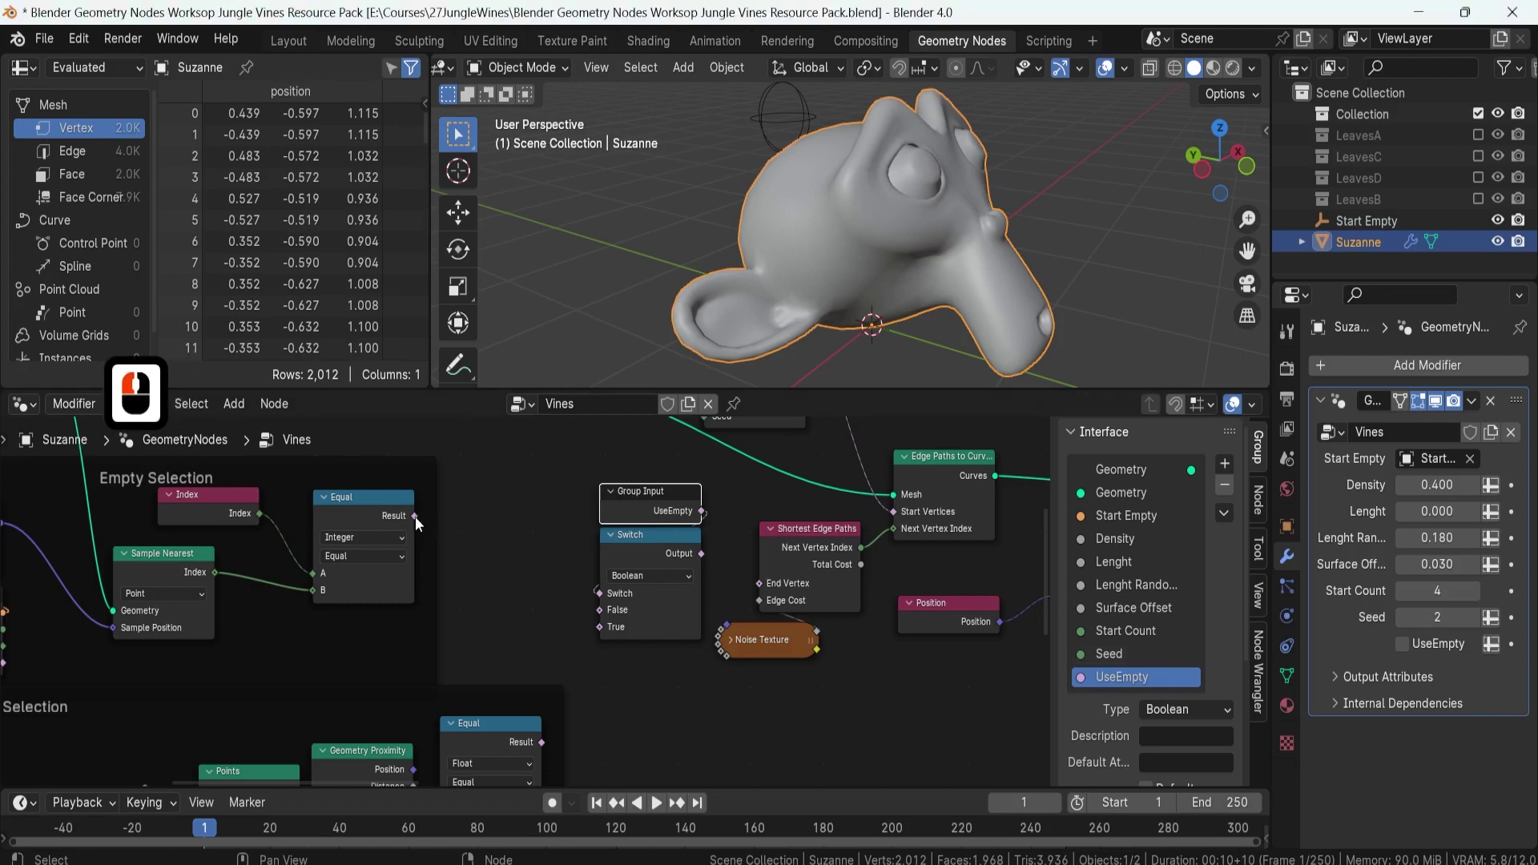
- Link the Empty Selection's Equal result to the Switch's True input and the Random Selection's Equal result to False
{"action": "middle_click_drag", "start_coordinate": [415, 516], "coordinate": [517, 514]}
{"action": "left_click_drag", "start_coordinate": [518, 515], "coordinate": [697, 628]}
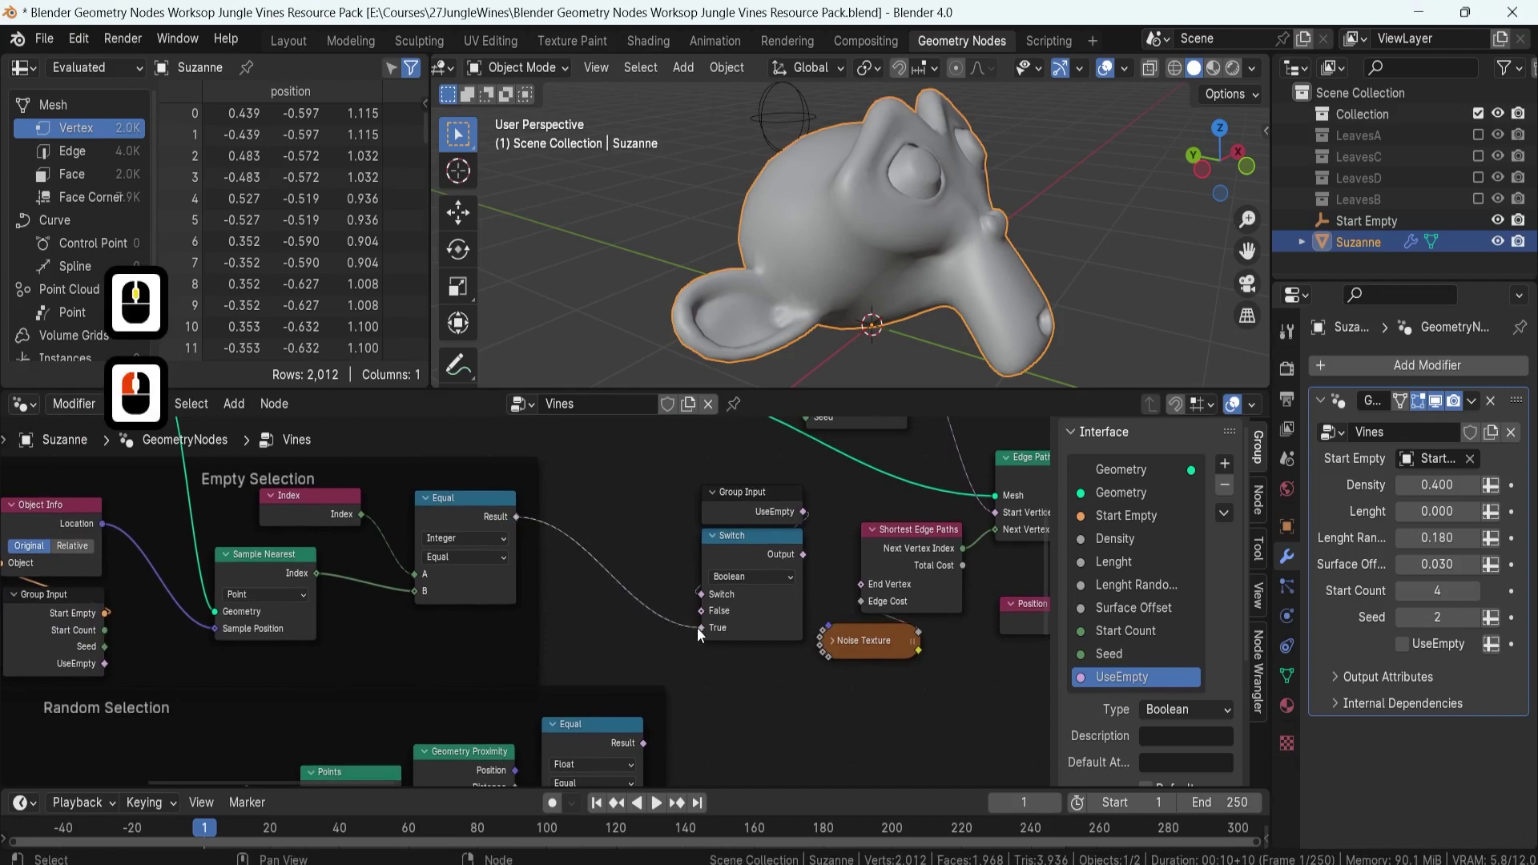
{"action": "middle_click_drag", "start_coordinate": [697, 627], "coordinate": [561, 628]}
{"action": "left_click_drag", "start_coordinate": [556, 631], "coordinate": [617, 488]}
{"action": "scroll", "coordinate": [603, 611], "scroll_direction": "down", "scroll_amount": 4}
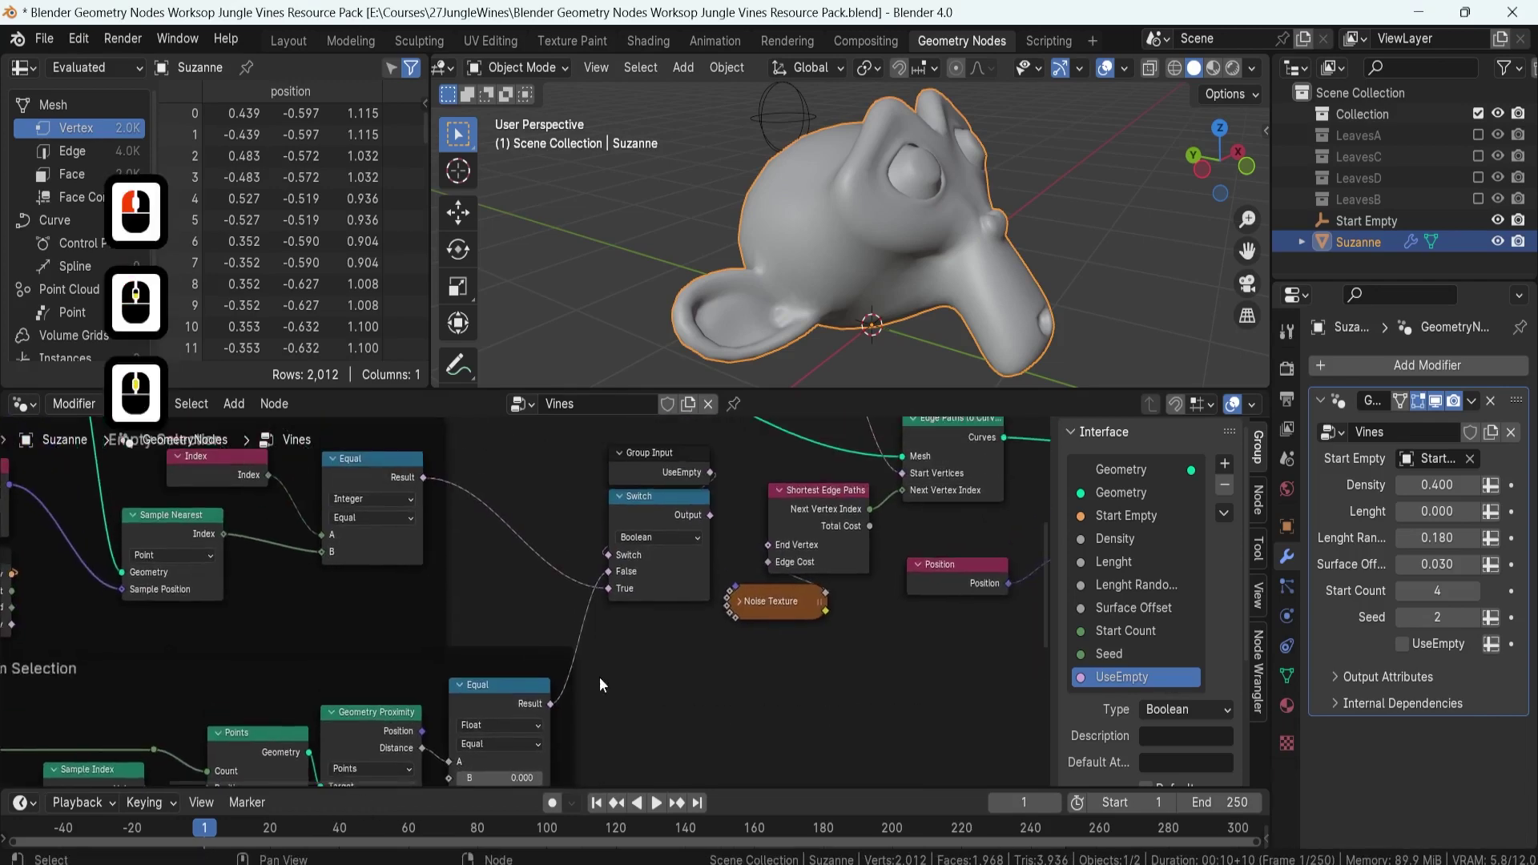
{"action": "key", "text": "F8"}
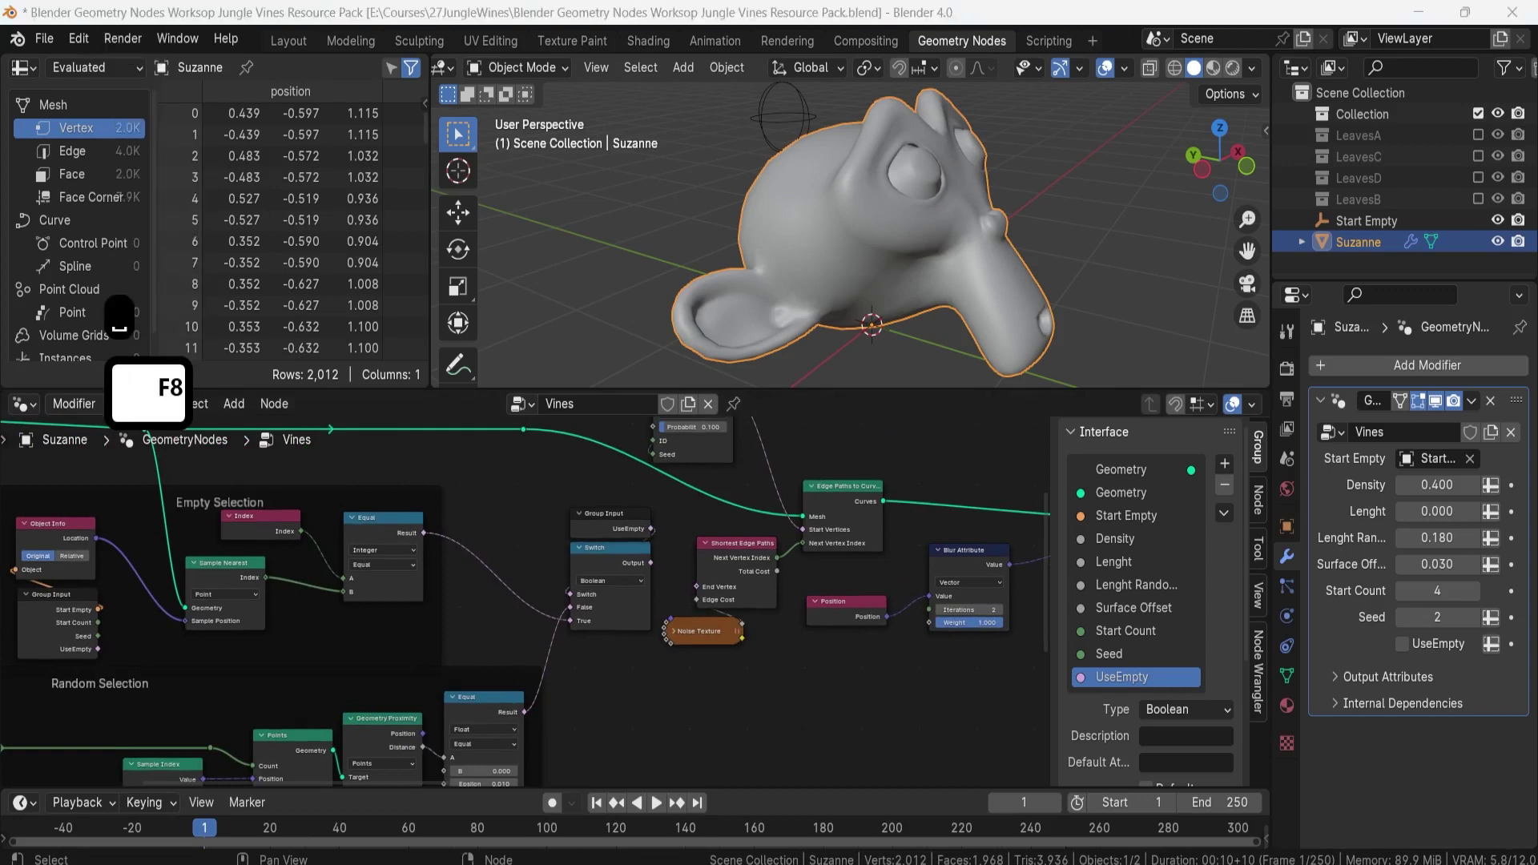
- Turn on UseEmpty in Suzanne's Vines modifier, move Start Empty close to the back of Suzanne's head, and reselect Suzanne
{"action": "left_click", "coordinate": [888, 214]}
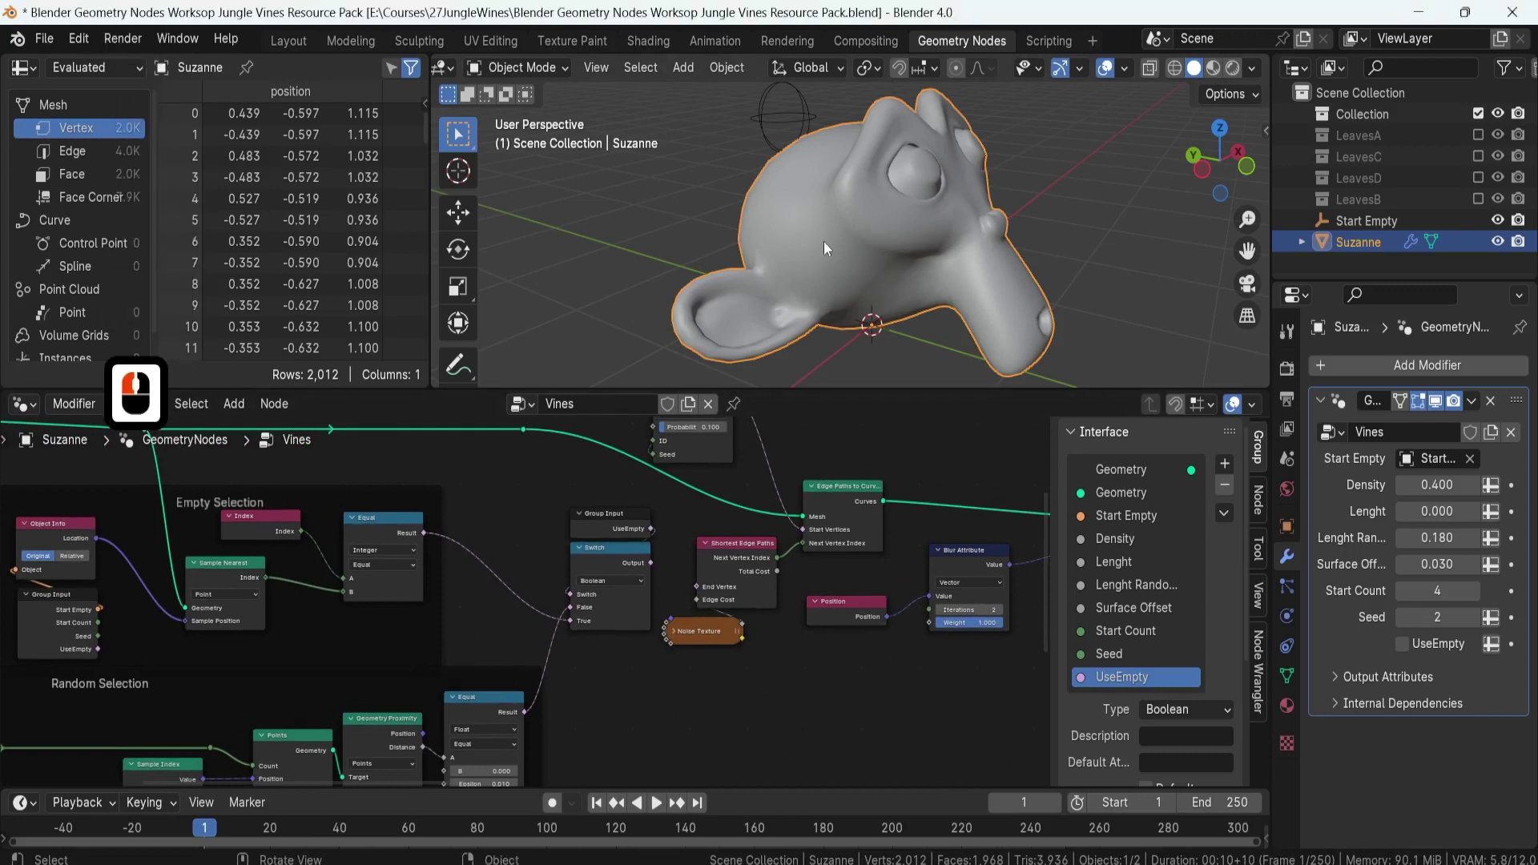
{"action": "middle_click_drag", "start_coordinate": [931, 258], "coordinate": [1013, 375]}
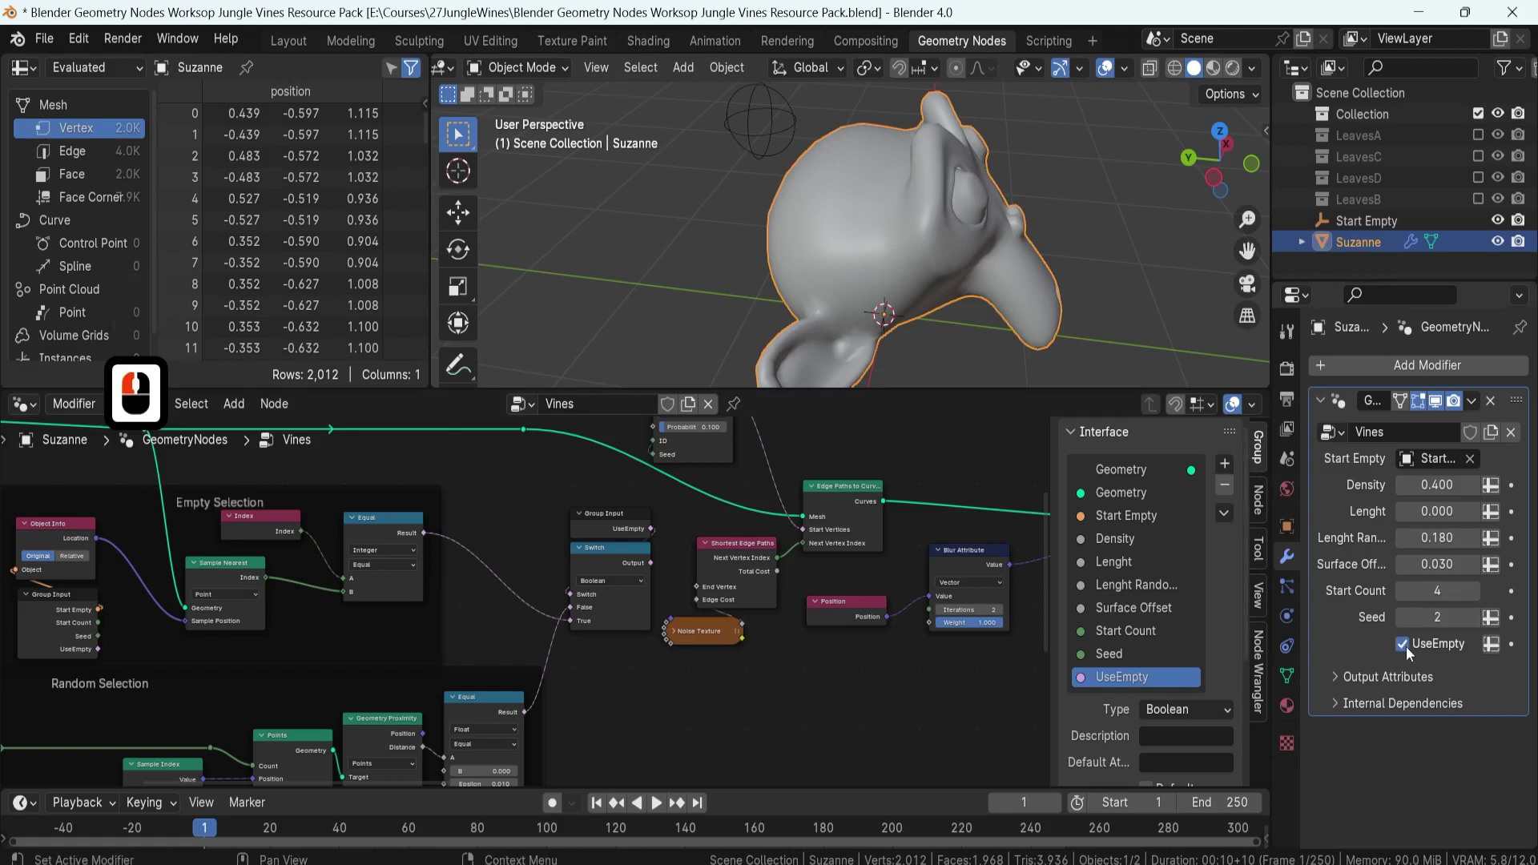
{"action": "double_click", "coordinate": [758, 113]}
{"action": "key", "text": "g"}
{"action": "left_click", "coordinate": [721, 174]}
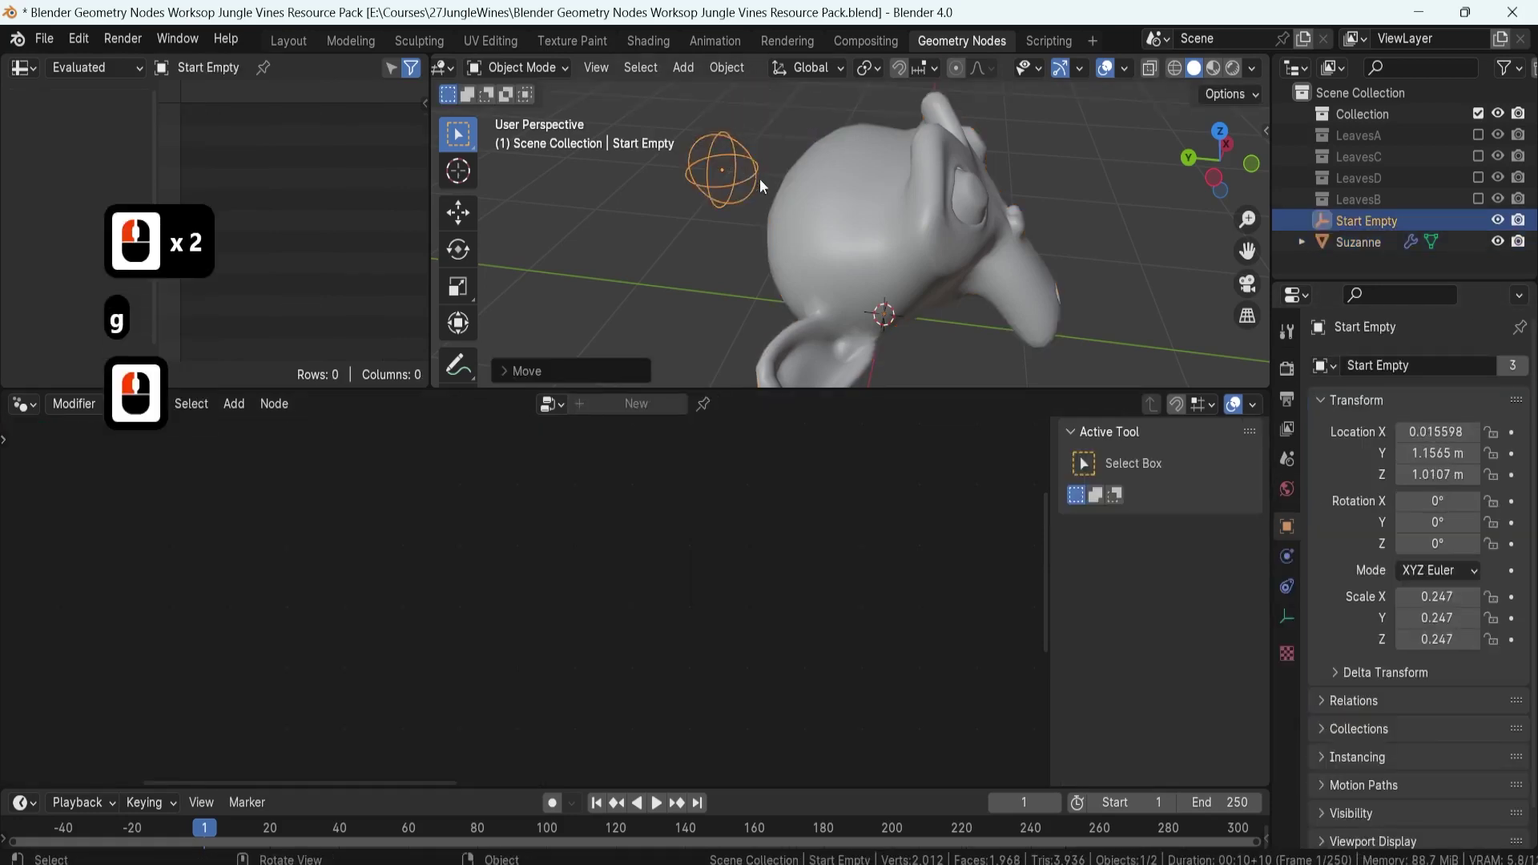
{"action": "middle_click_drag", "start_coordinate": [763, 183], "coordinate": [732, 314]}
{"action": "key", "text": "g"}
{"action": "left_click", "coordinate": [886, 258]}
{"action": "left_click", "coordinate": [902, 251]}
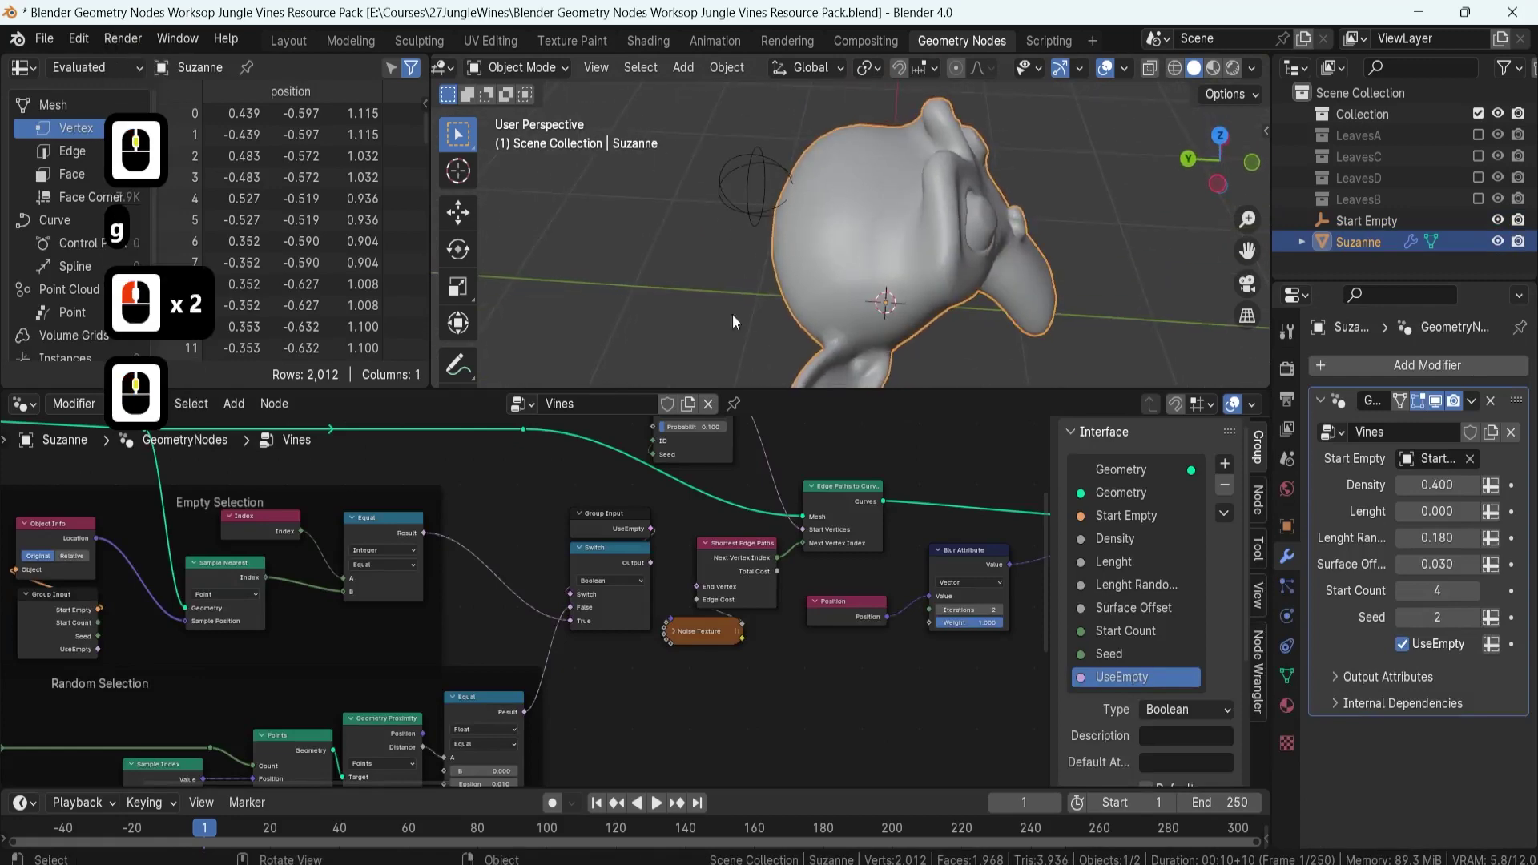
- Turn off UseEmpty in Suzanne's Vines modifier, keeping Suzanne as the active object
{"action": "scroll", "coordinate": [522, 569], "scroll_direction": "up", "scroll_amount": 3}
{"action": "scroll", "coordinate": [520, 570], "scroll_direction": "down", "scroll_amount": 5}
{"action": "middle_click_drag", "start_coordinate": [509, 578], "coordinate": [598, 571]}
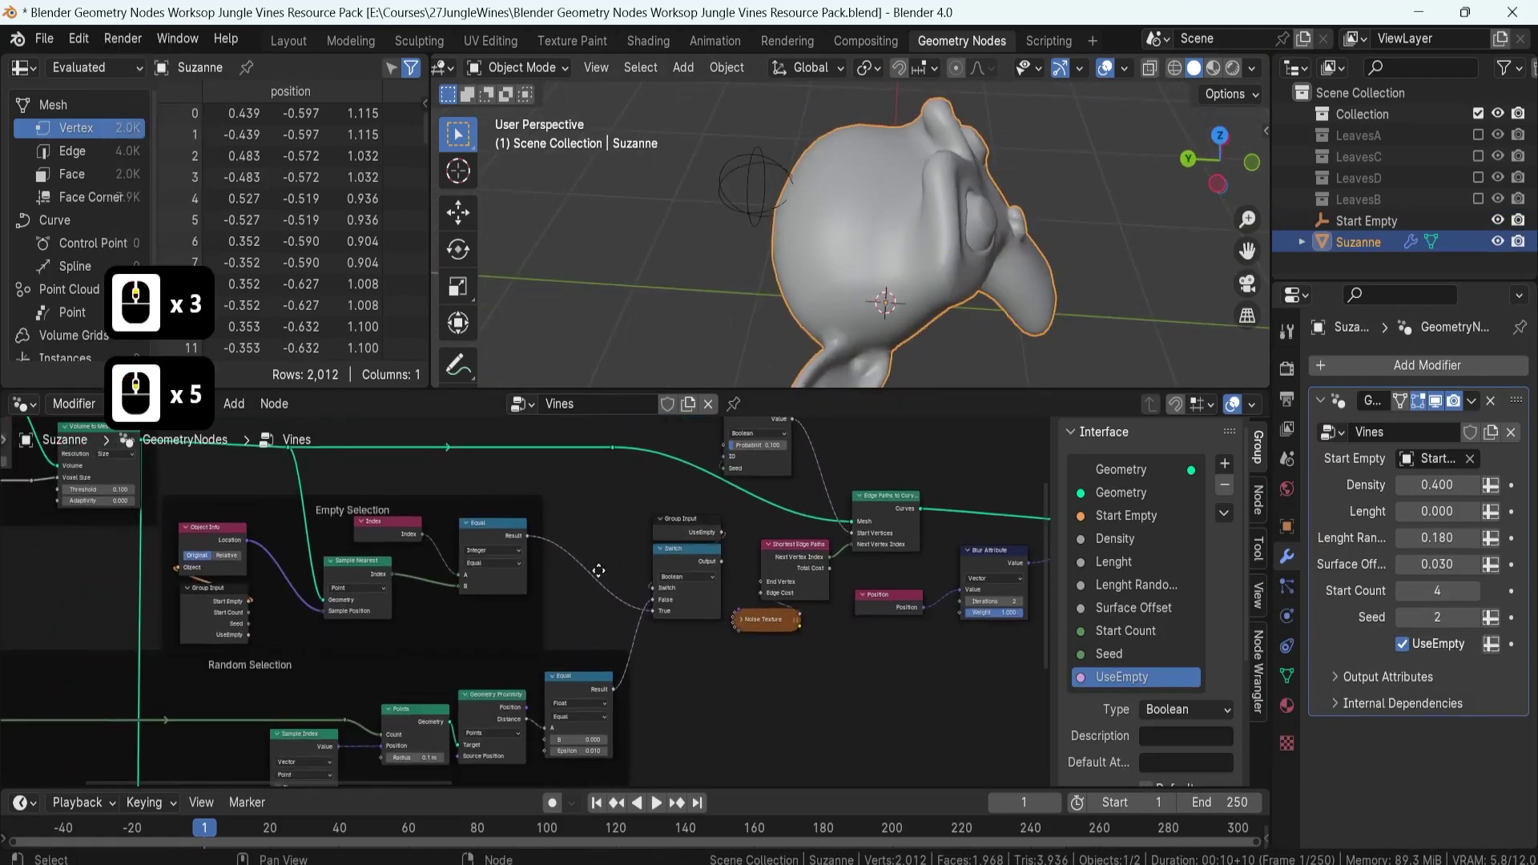
{"action": "scroll", "coordinate": [599, 570], "scroll_direction": "up", "scroll_amount": 1}
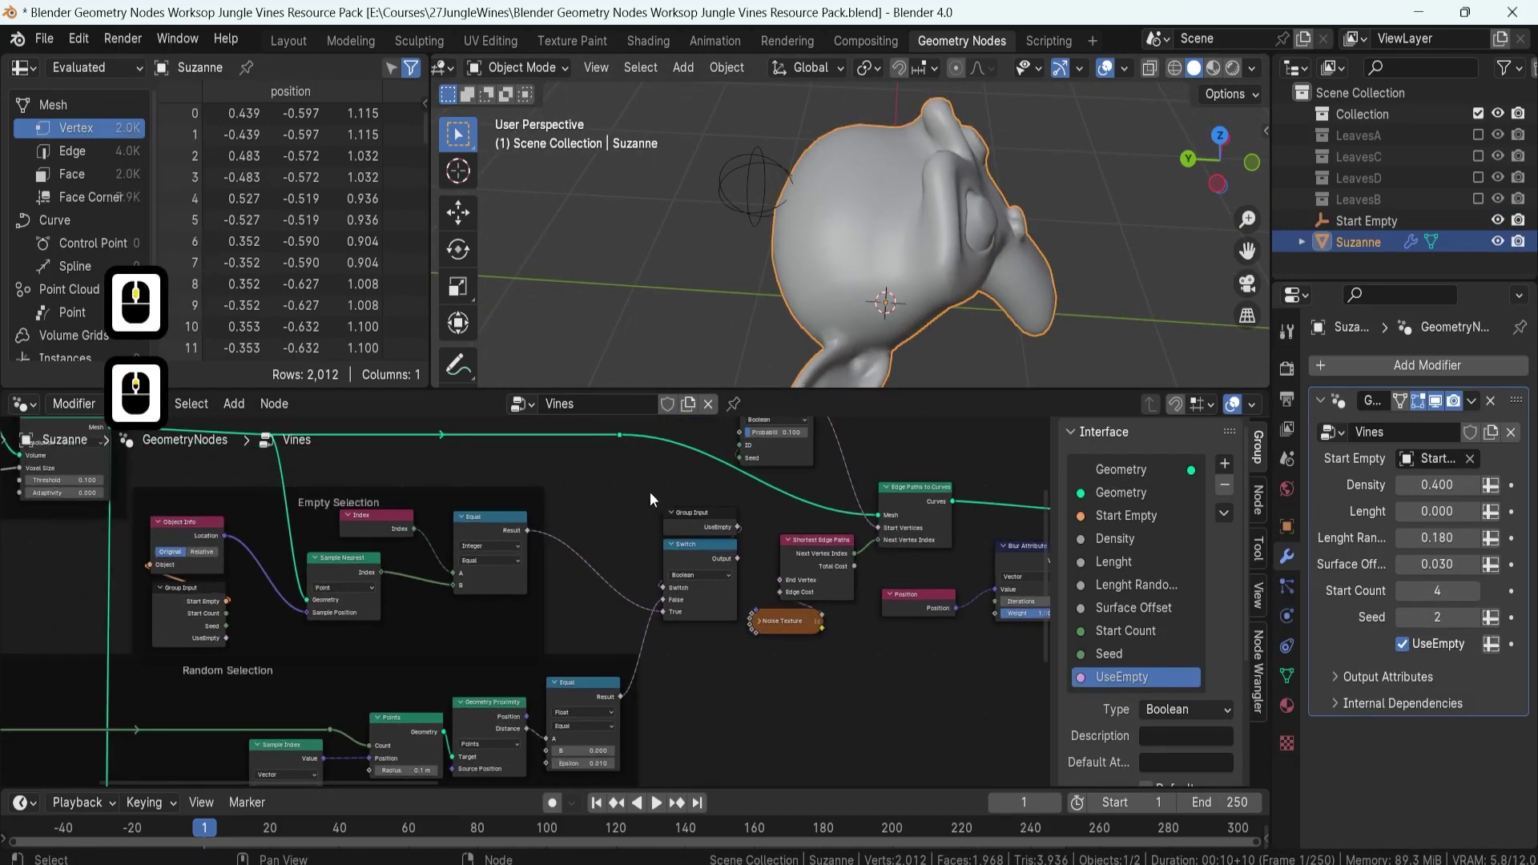
{"action": "left_click", "coordinate": [1403, 645]}
{"action": "scroll", "coordinate": [769, 550], "scroll_direction": "down", "scroll_amount": 5}
{"action": "middle_click_drag", "start_coordinate": [761, 344], "coordinate": [785, 282]}
{"action": "left_click", "coordinate": [756, 167]}
{"action": "left_click", "coordinate": [838, 224]}
{"action": "scroll", "coordinate": [623, 636], "scroll_direction": "down", "scroll_amount": 2}
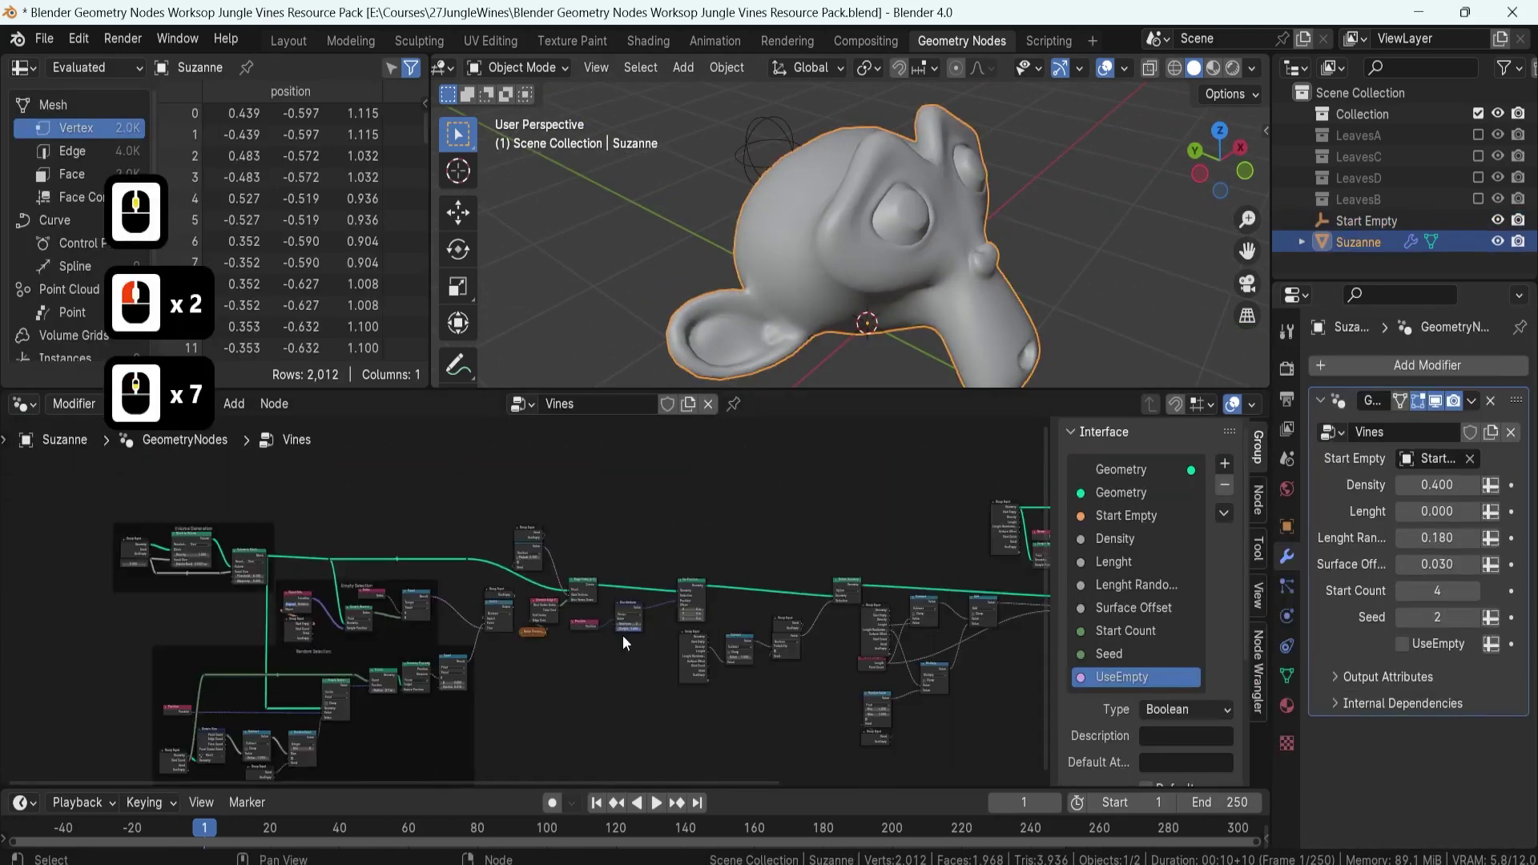
- Link the Switch node's Output to the End Vertex input of the Shortest Edge Paths node
{"action": "scroll", "coordinate": [623, 636], "scroll_direction": "up", "scroll_amount": 14}
{"action": "middle_click_drag", "start_coordinate": [623, 670], "coordinate": [557, 605], "text": "shift"}
{"action": "middle_click_drag", "start_coordinate": [553, 607], "coordinate": [611, 629]}
{"action": "scroll", "coordinate": [584, 633], "scroll_direction": "down", "scroll_amount": 5}
{"action": "scroll", "coordinate": [611, 631], "scroll_direction": "up", "scroll_amount": 3}
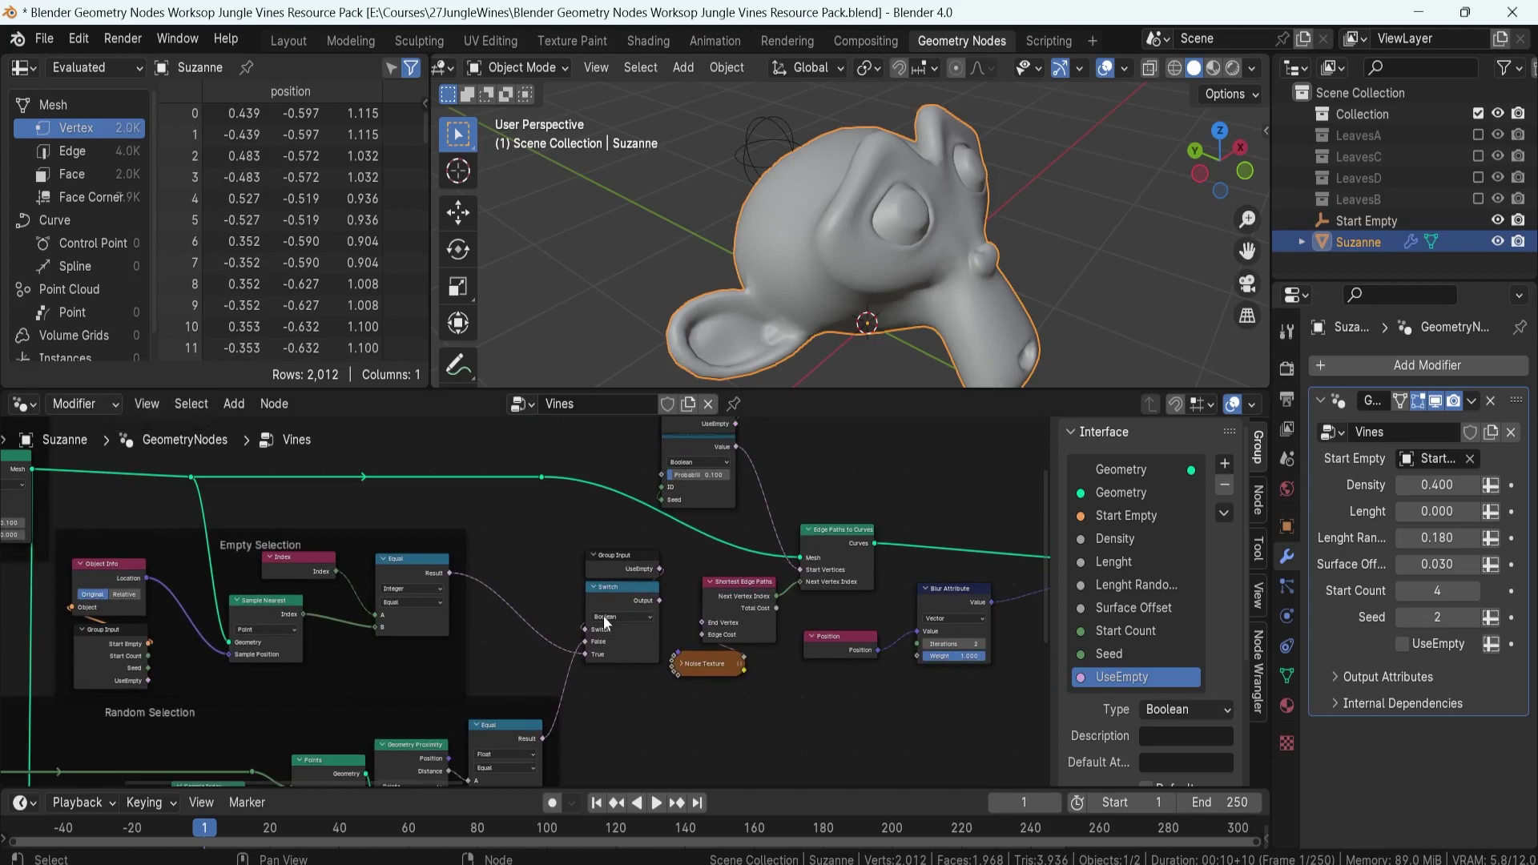
{"action": "scroll", "coordinate": [606, 625], "scroll_direction": "up", "scroll_amount": 4}
{"action": "key", "text": "F8"}
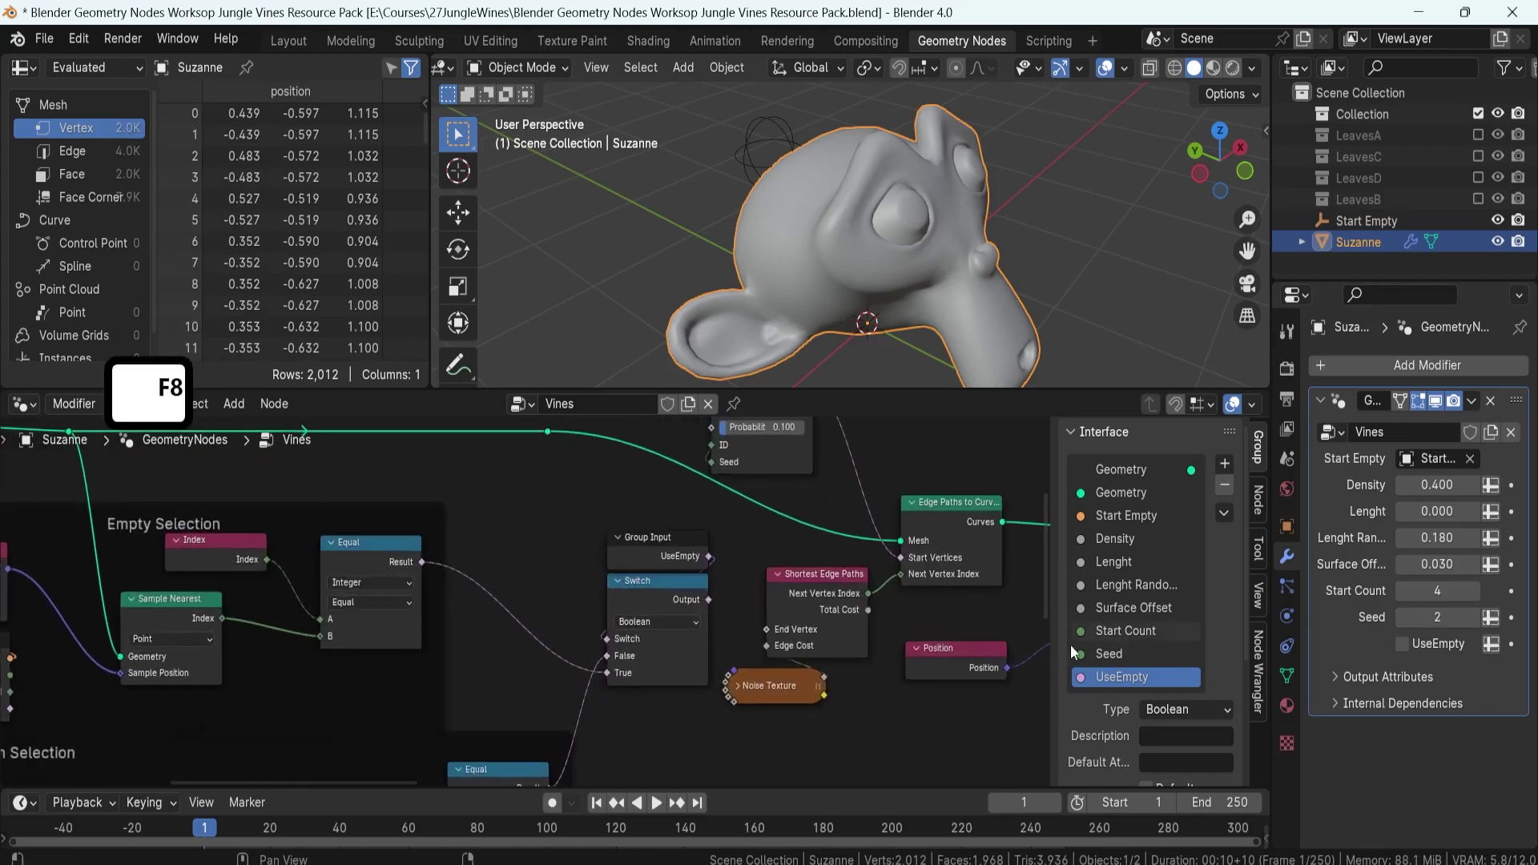
{"action": "scroll", "coordinate": [758, 613], "scroll_direction": "up", "scroll_amount": 4}
{"action": "middle_click_drag", "start_coordinate": [729, 610], "coordinate": [649, 633]}
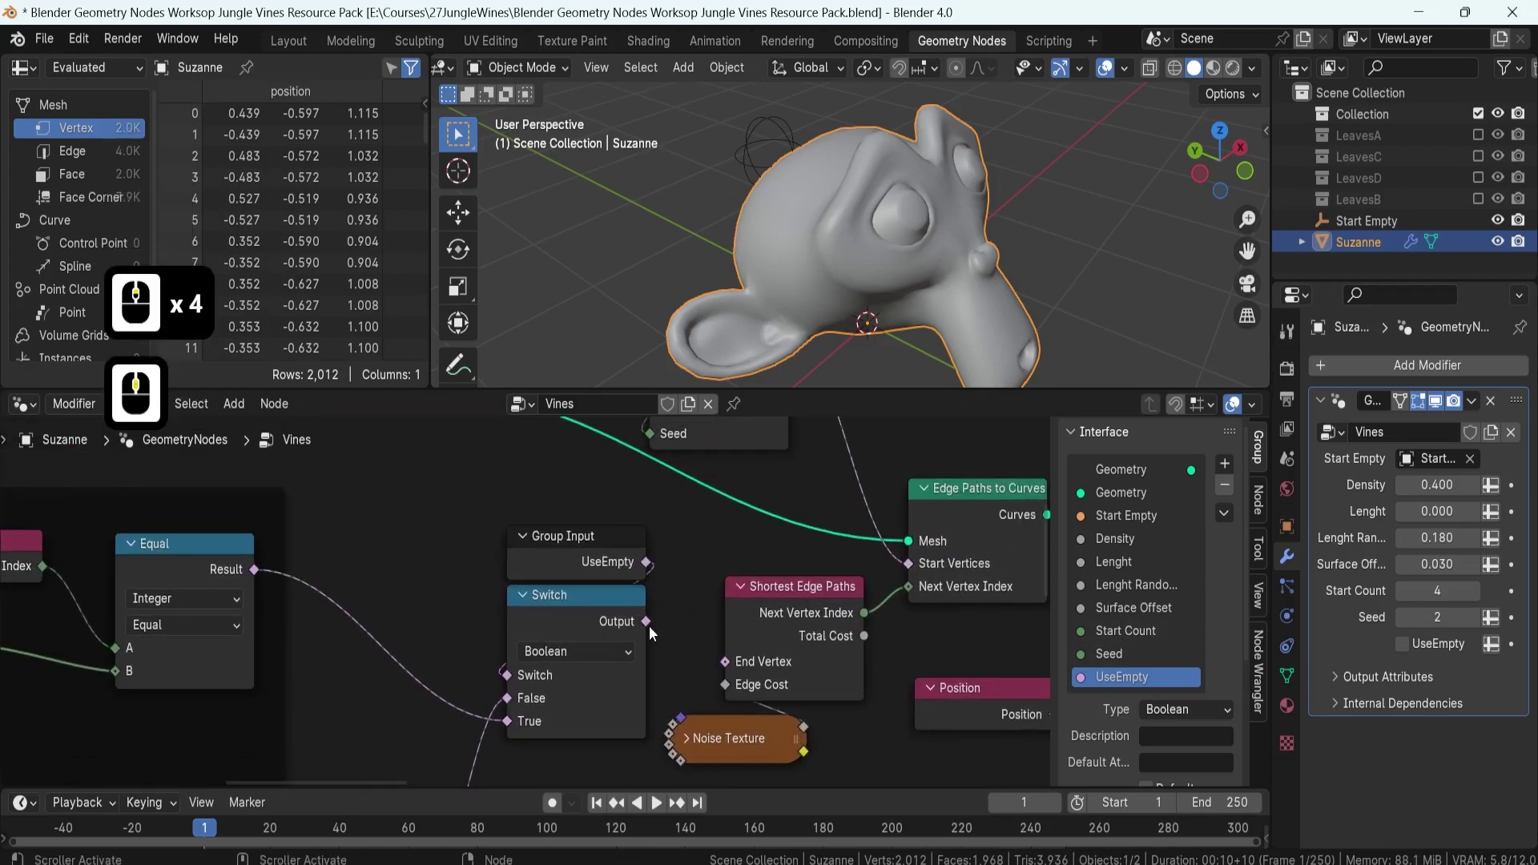
{"action": "left_click_drag", "start_coordinate": [645, 623], "coordinate": [756, 662]}
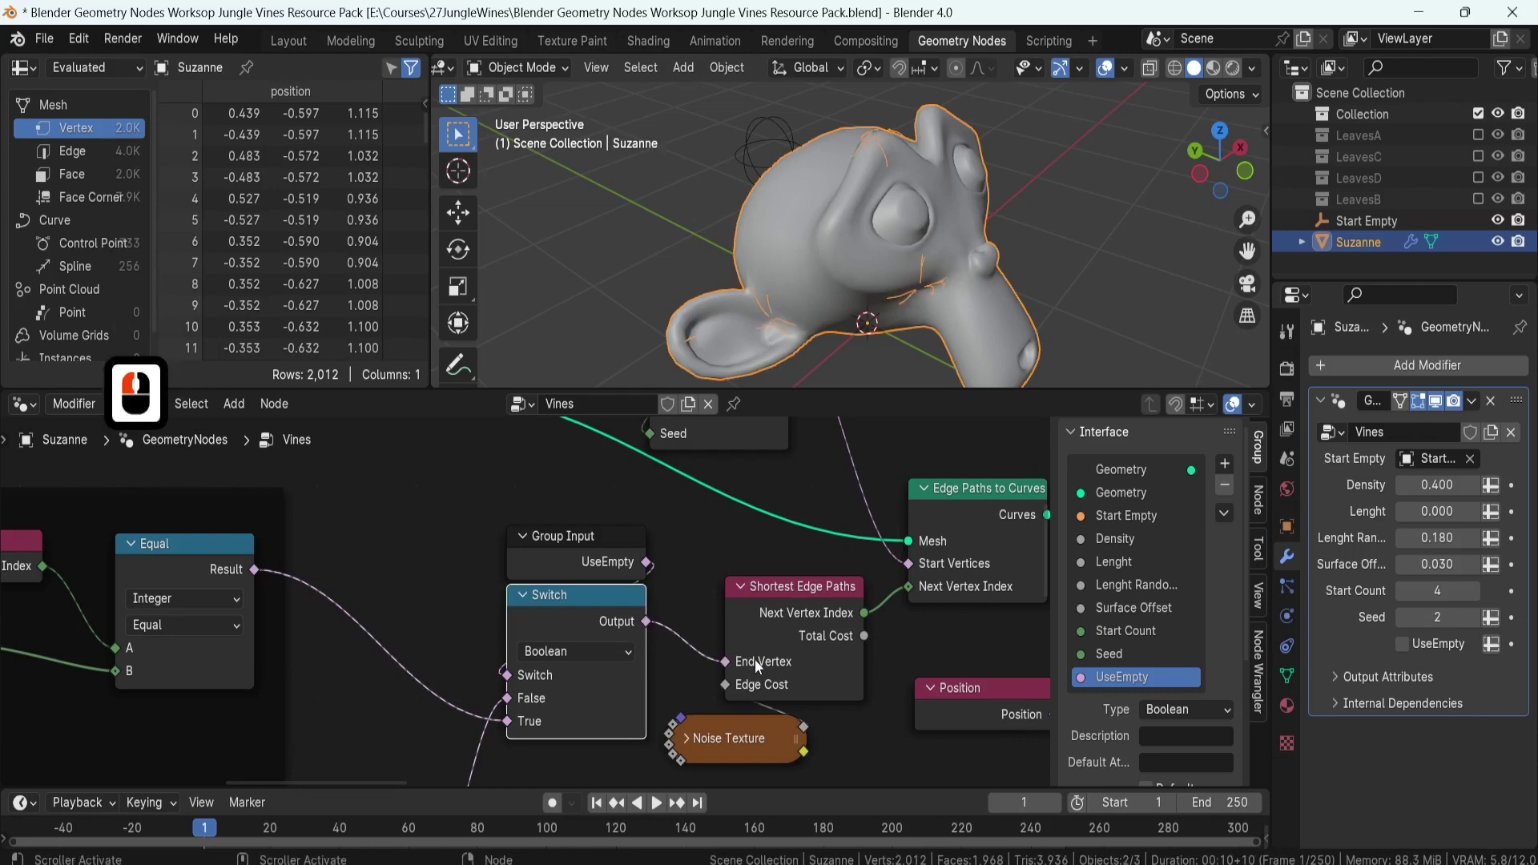
- Turn on UseEmpty and move Start Empty to the top of Suzanne's head, at about X 0.06, Y 0.36, Z 1.40 m
{"action": "left_click", "coordinate": [1411, 647]}
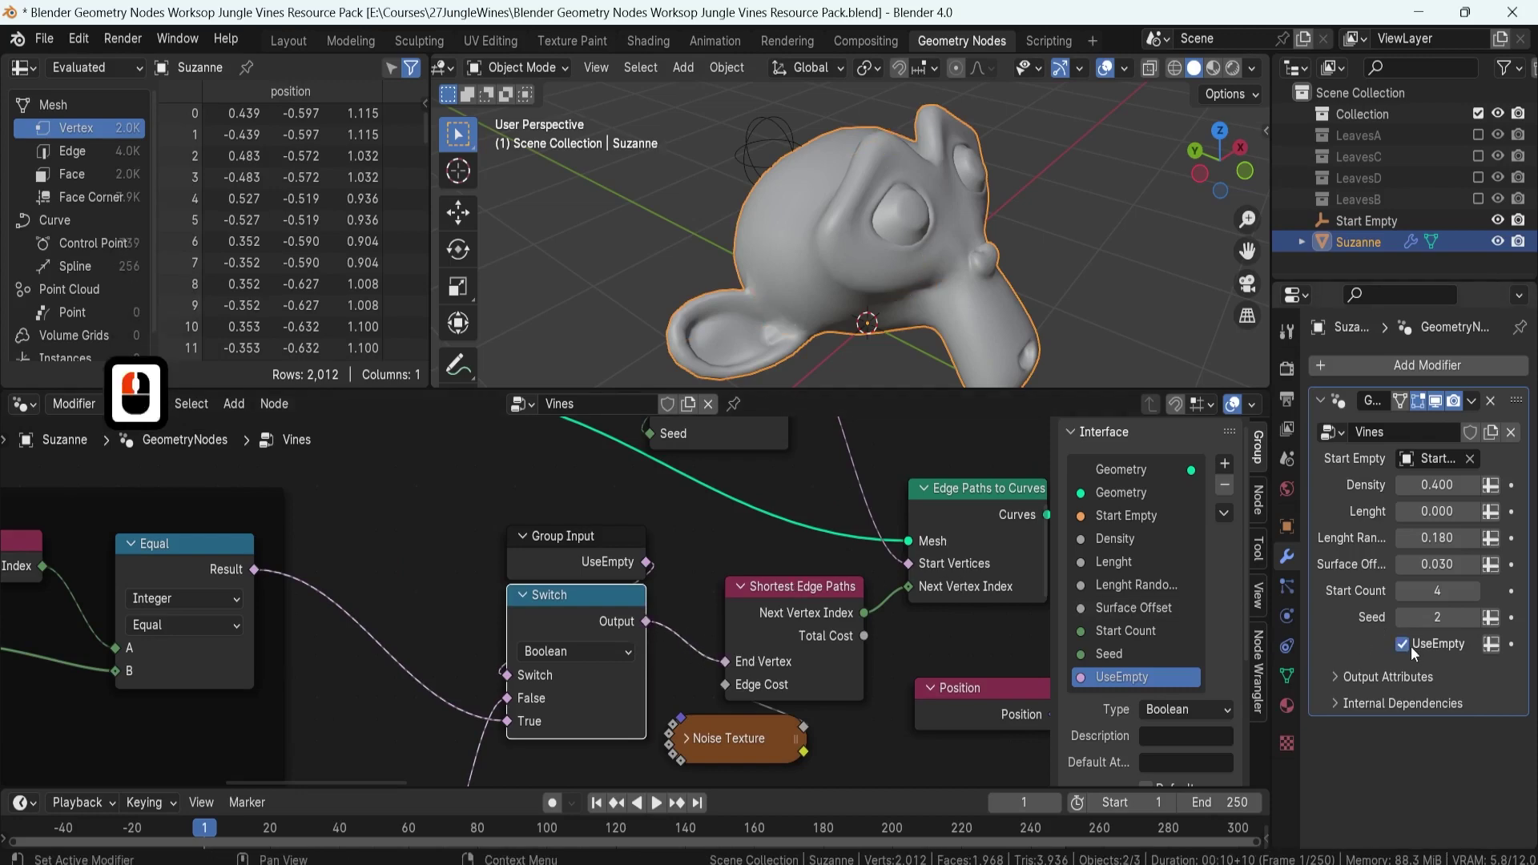
{"action": "middle_click_drag", "start_coordinate": [1138, 345], "coordinate": [809, 213]}
{"action": "left_click", "coordinate": [801, 210]}
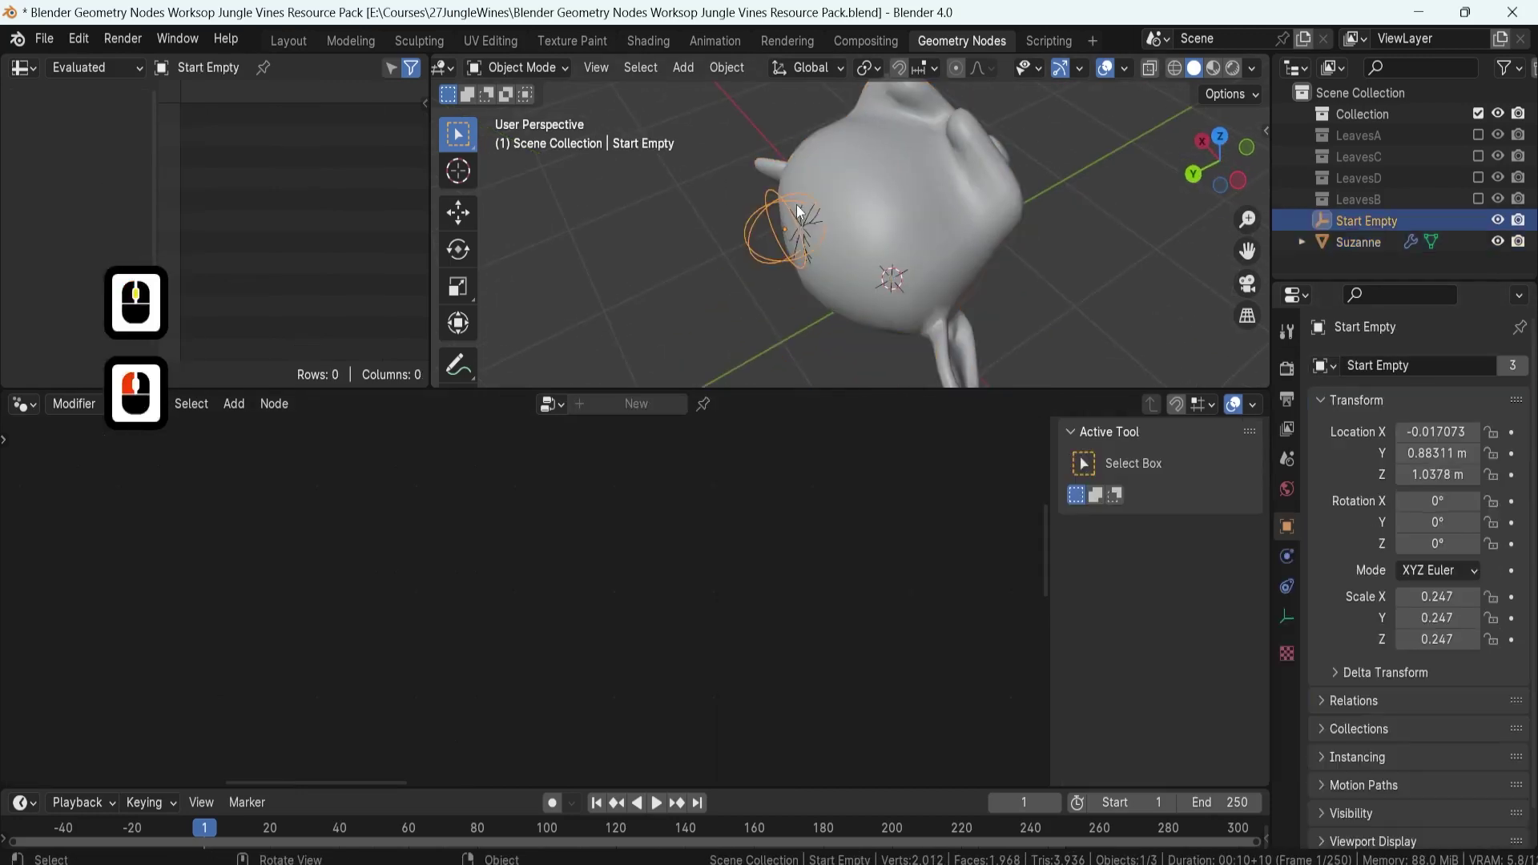
{"action": "key", "text": "g"}
{"action": "left_click", "coordinate": [897, 176]}
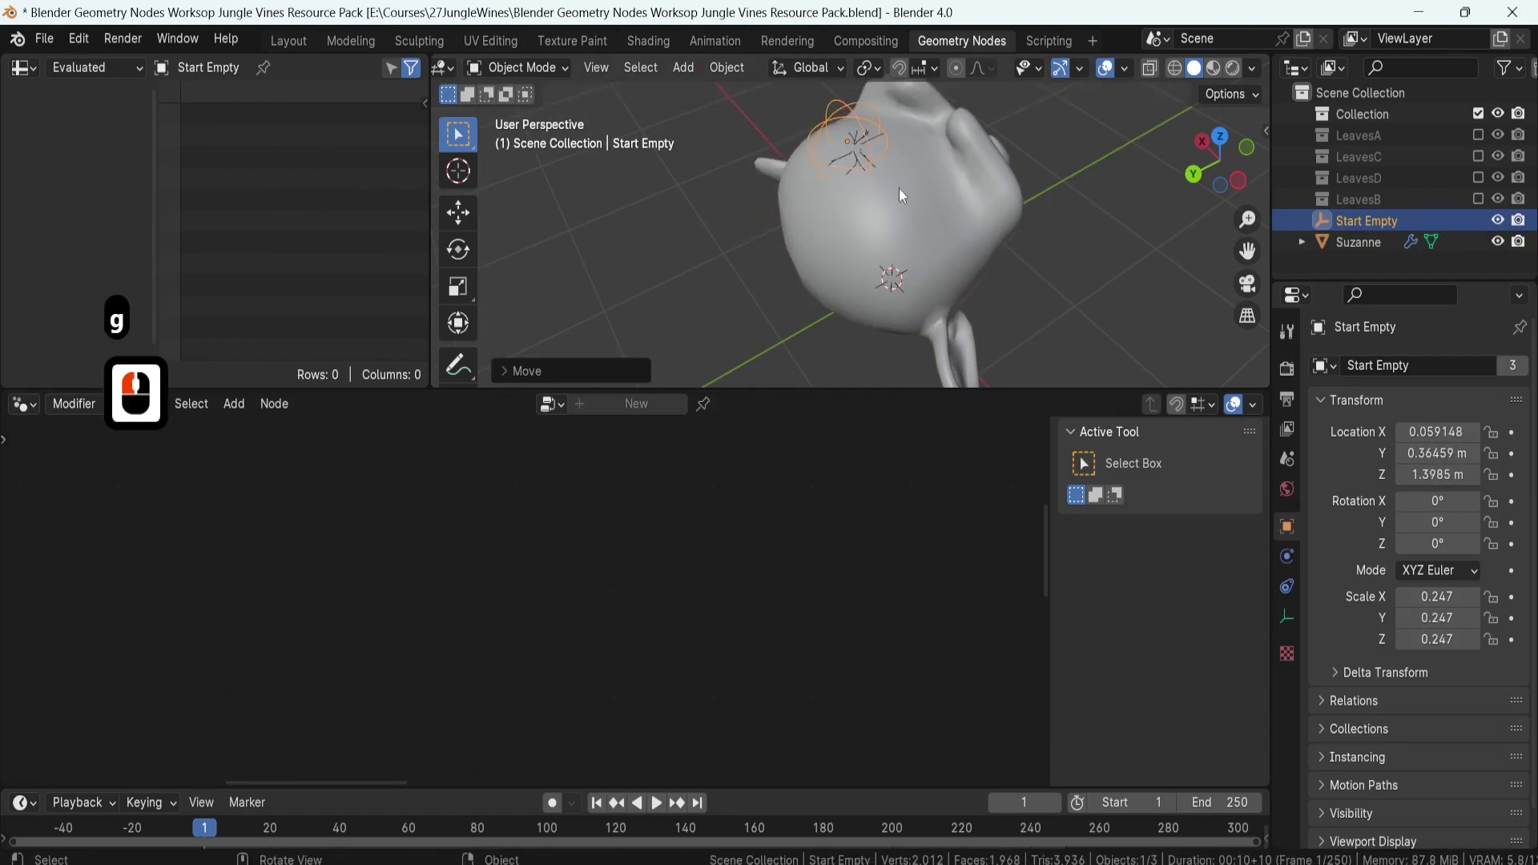
- Reselect Suzanne and turn off UseEmpty in the Vines modifier to show the randomly started vines
{"action": "middle_click_drag", "start_coordinate": [899, 189], "coordinate": [839, 170]}
{"action": "left_click", "coordinate": [855, 224]}
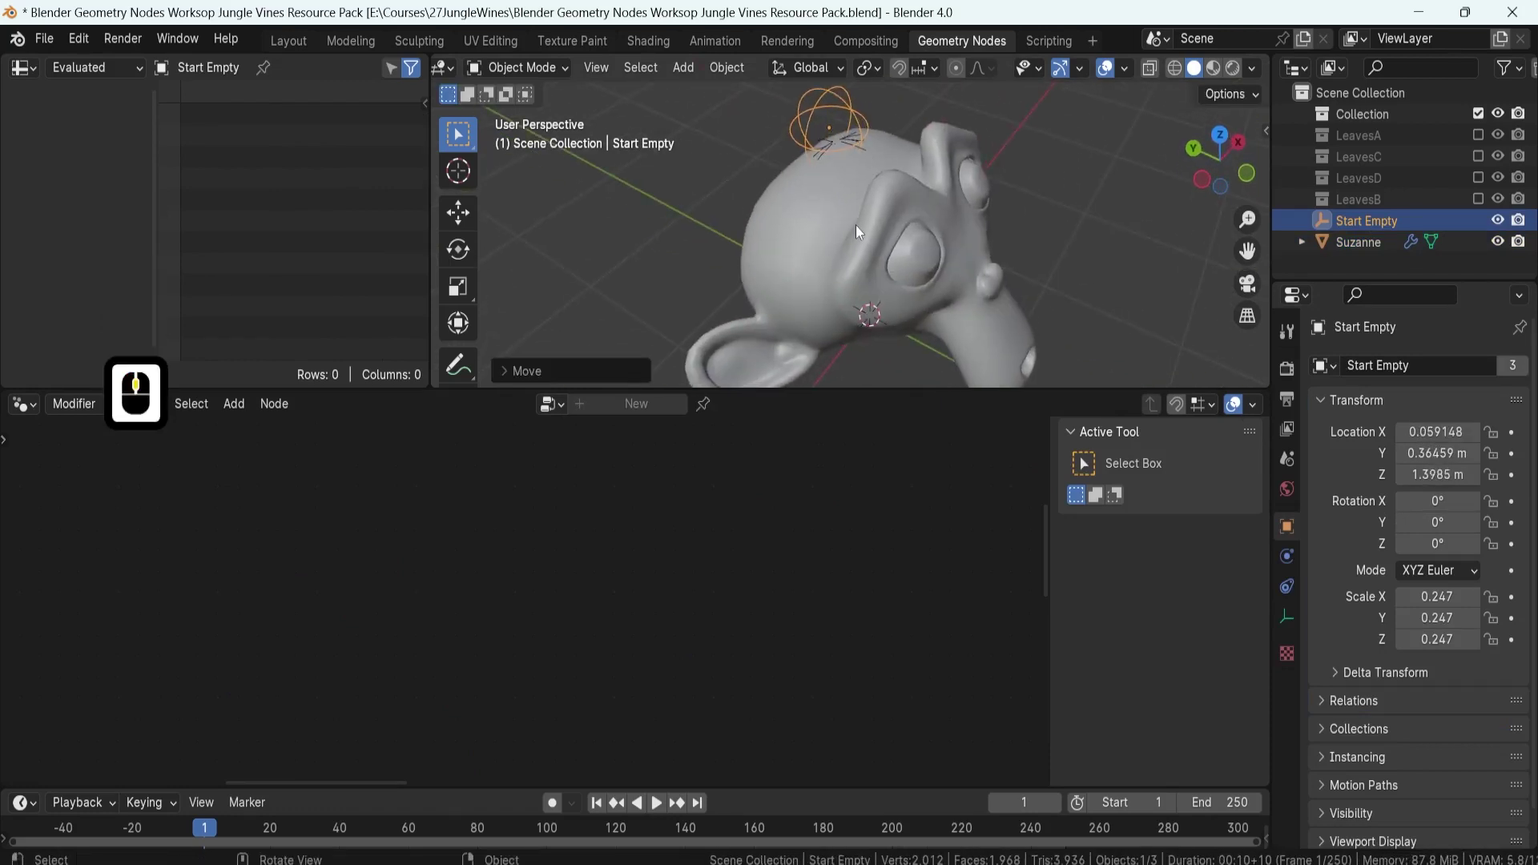
{"action": "left_click", "coordinate": [1402, 645]}
{"action": "middle_click_drag", "start_coordinate": [1038, 378], "coordinate": [801, 309]}
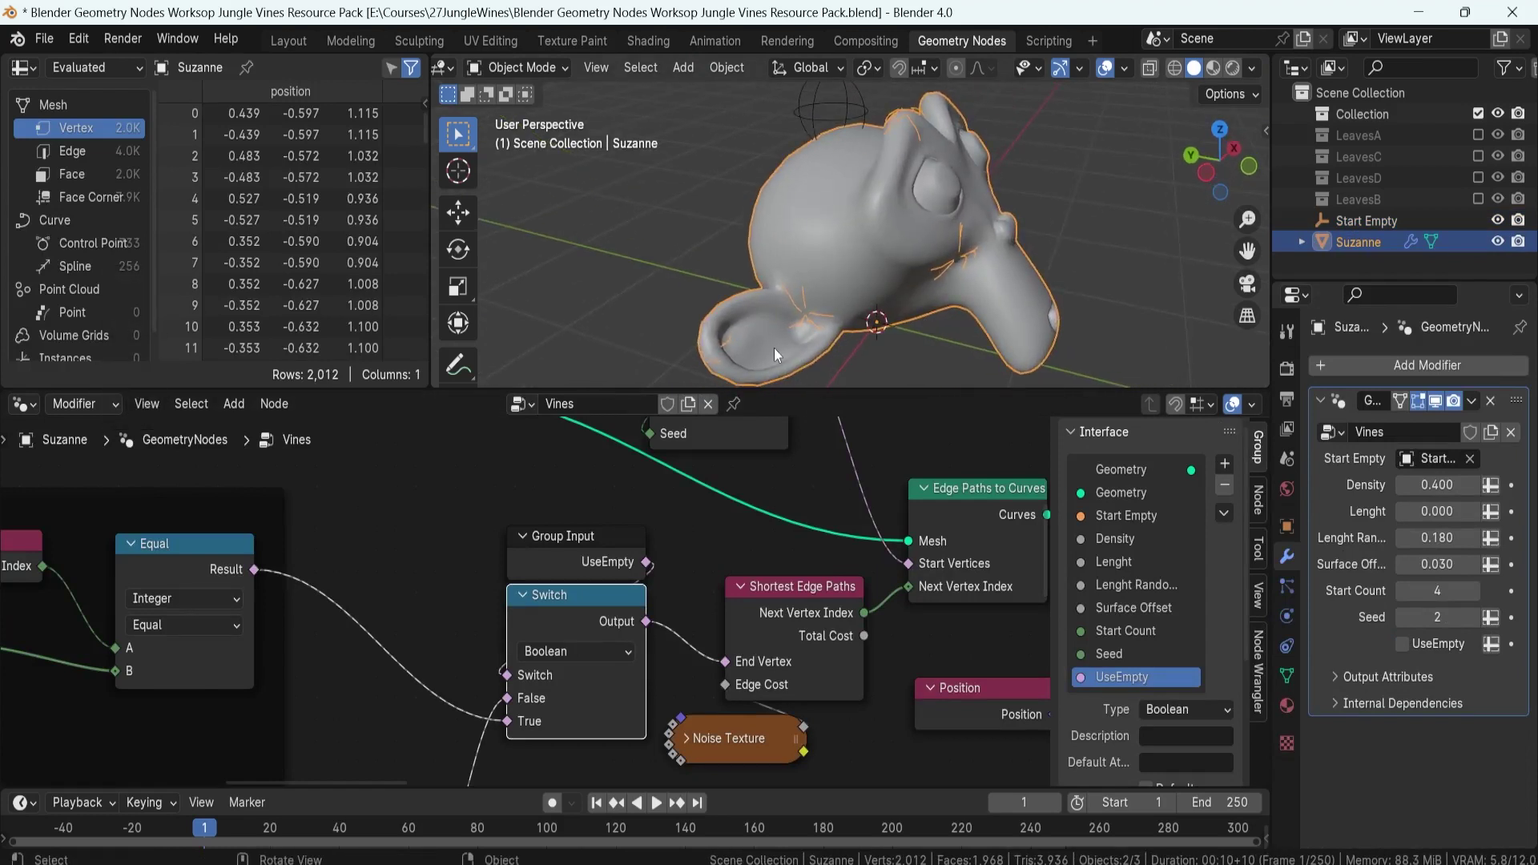
- Reorder the Vines group inputs so Seed sits directly above Start Empty and UseEmpty directly below it
{"action": "key", "text": "F8"}
{"action": "scroll", "coordinate": [607, 582], "scroll_direction": "down", "scroll_amount": 7}
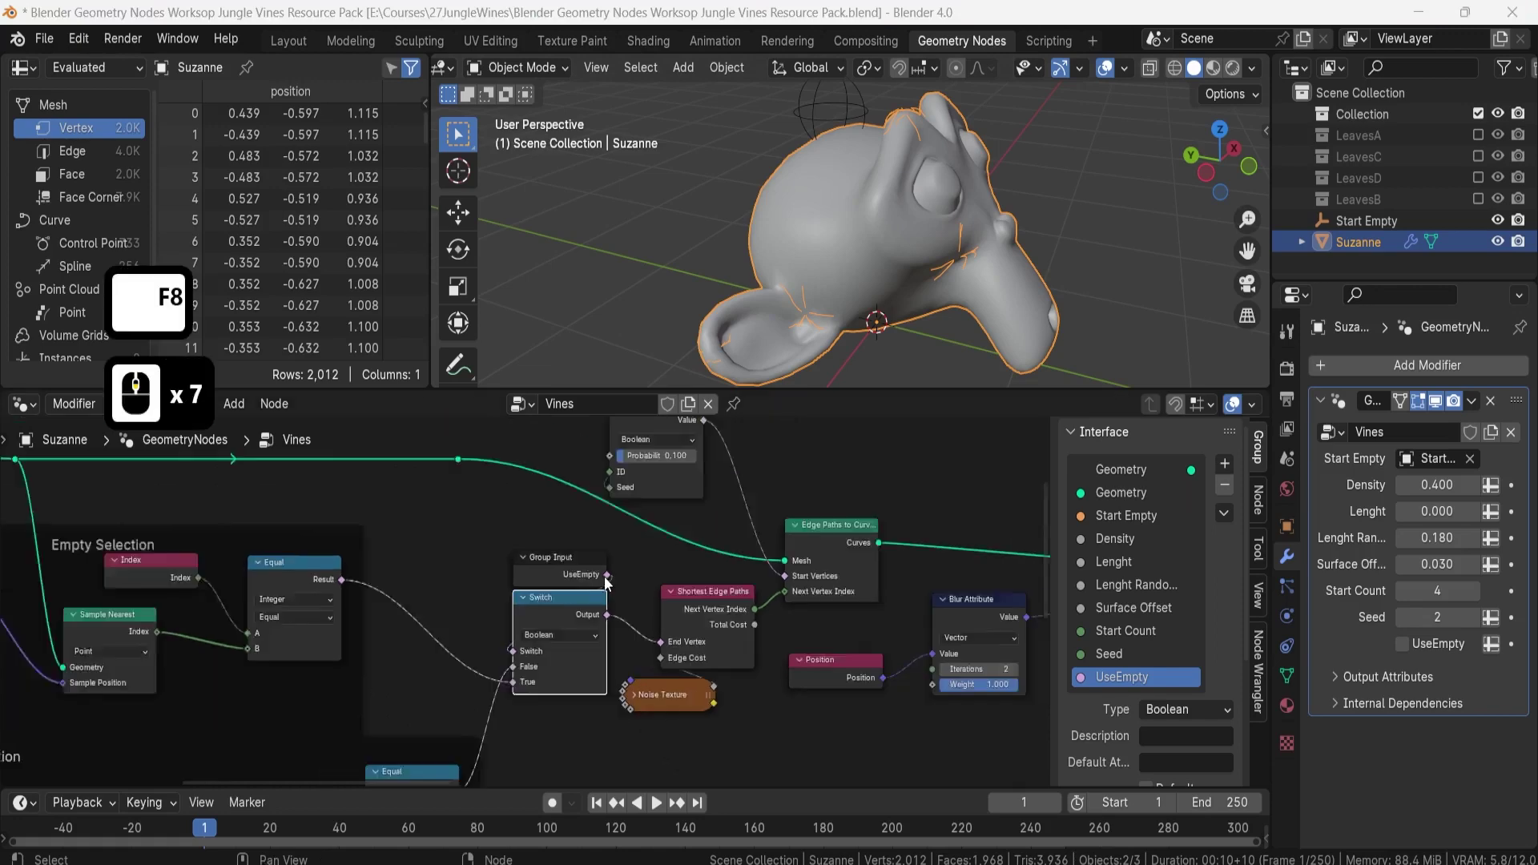
{"action": "middle_click_drag", "start_coordinate": [607, 582], "coordinate": [592, 596]}
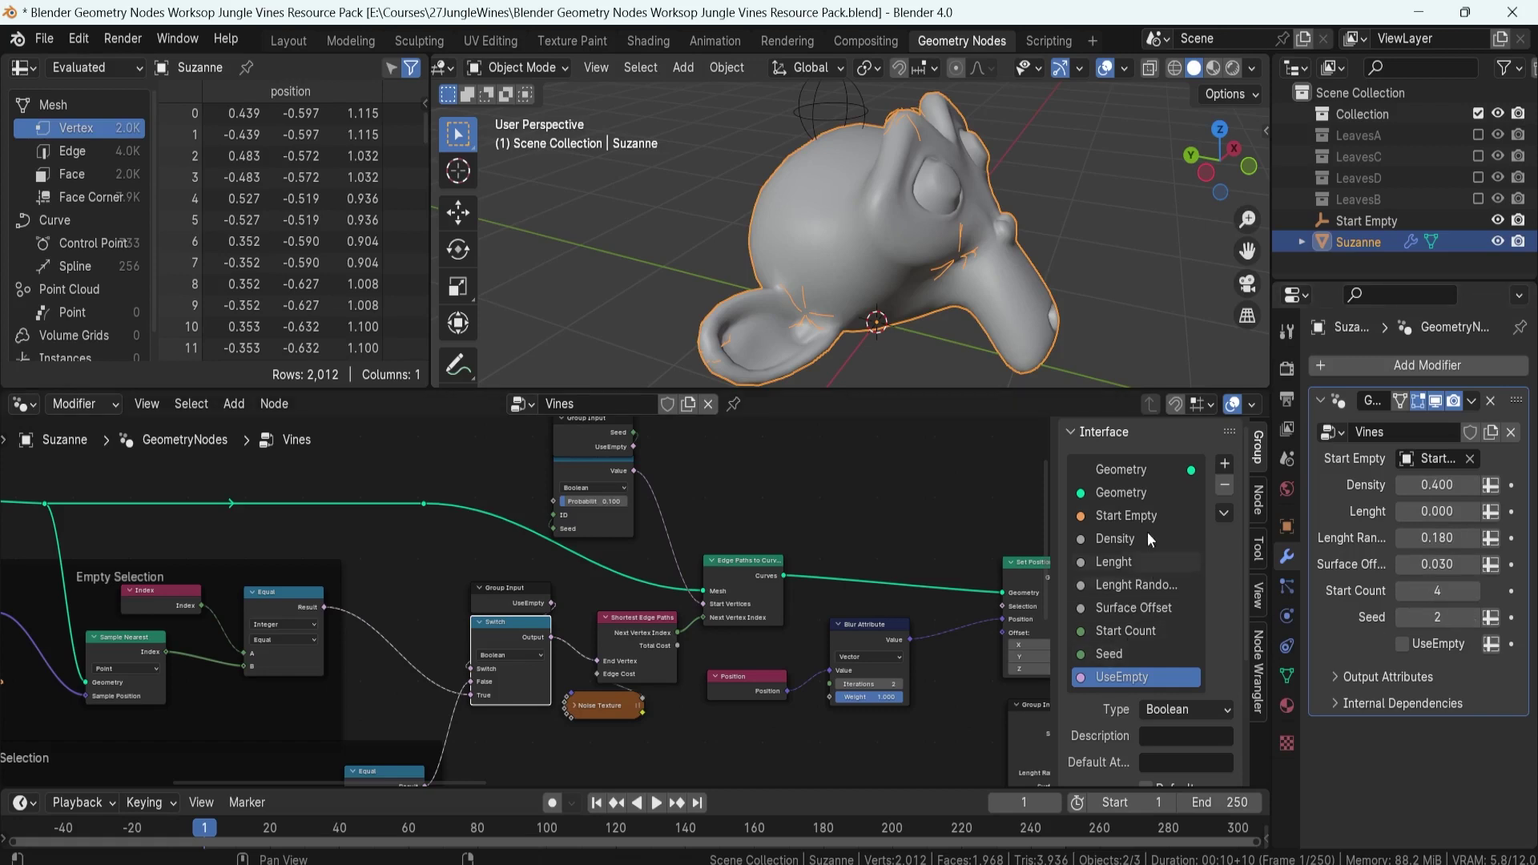
{"action": "left_click", "coordinate": [1124, 655]}
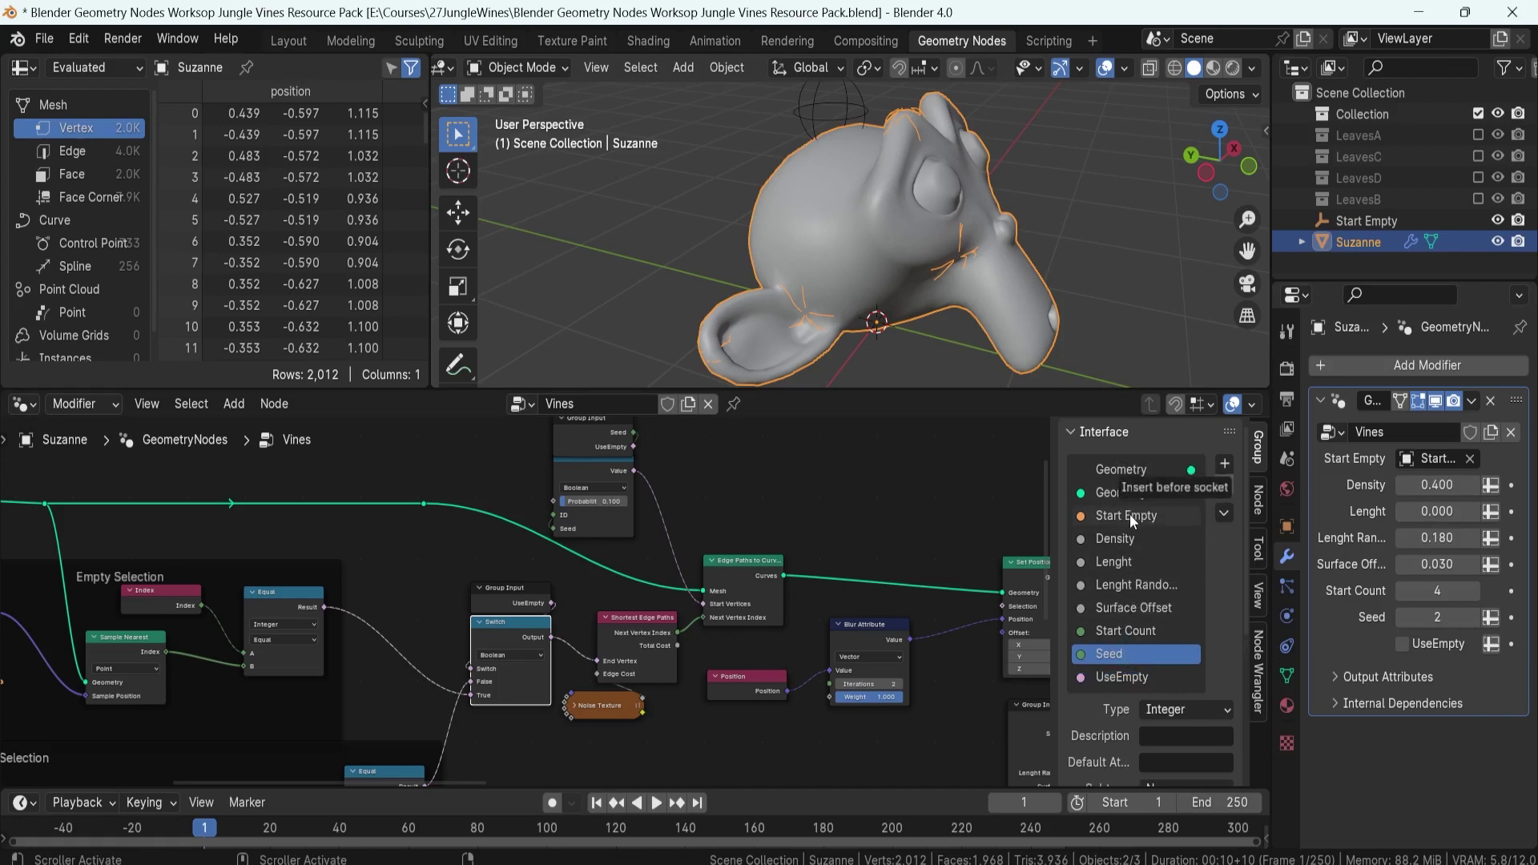
{"action": "left_click_drag", "start_coordinate": [1133, 521], "coordinate": [1132, 520]}
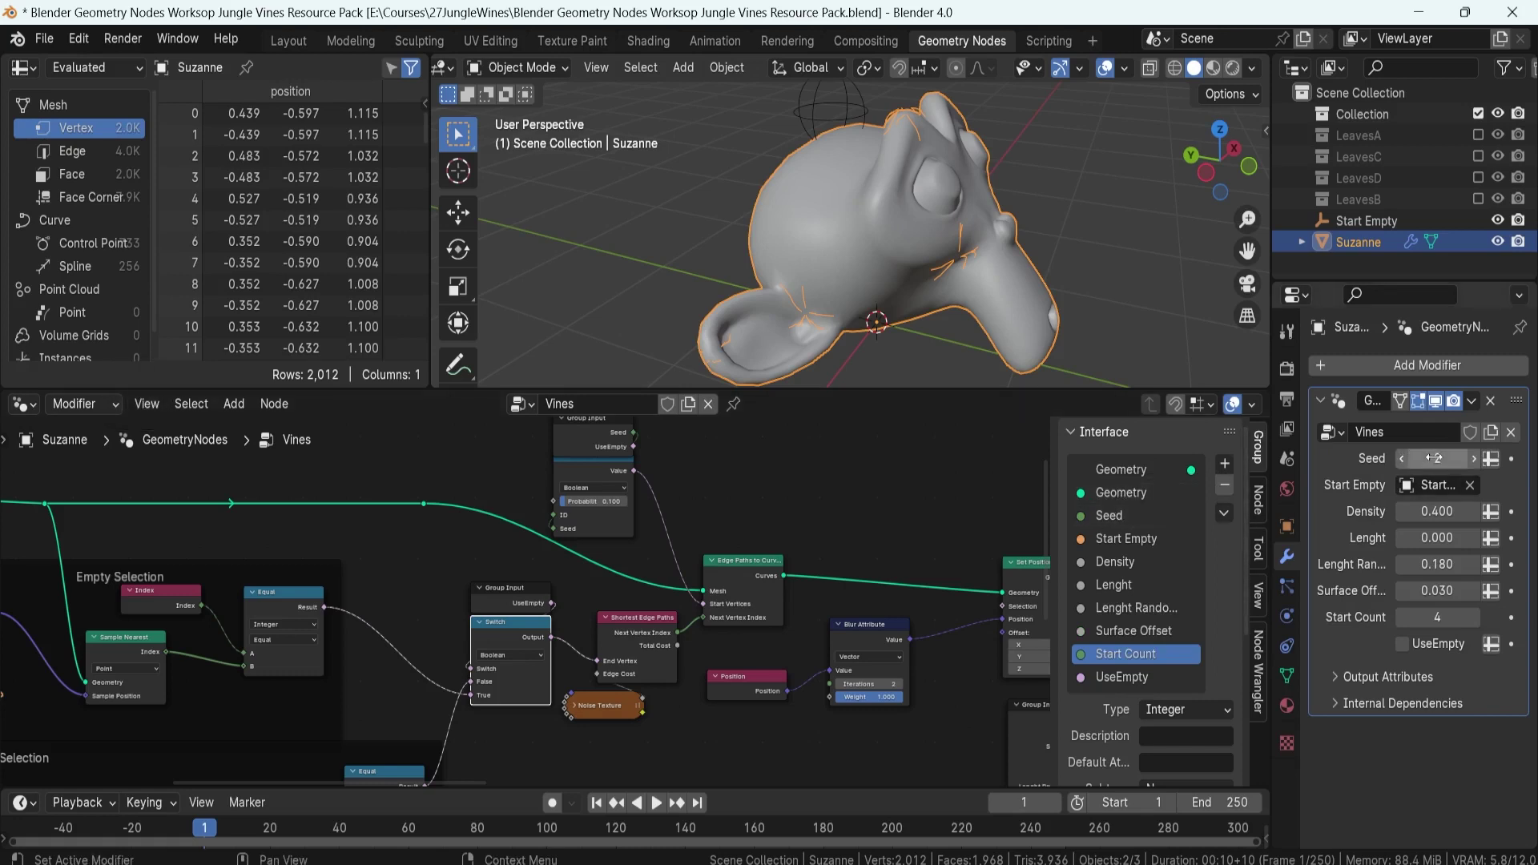
{"action": "left_click", "coordinate": [1122, 679]}
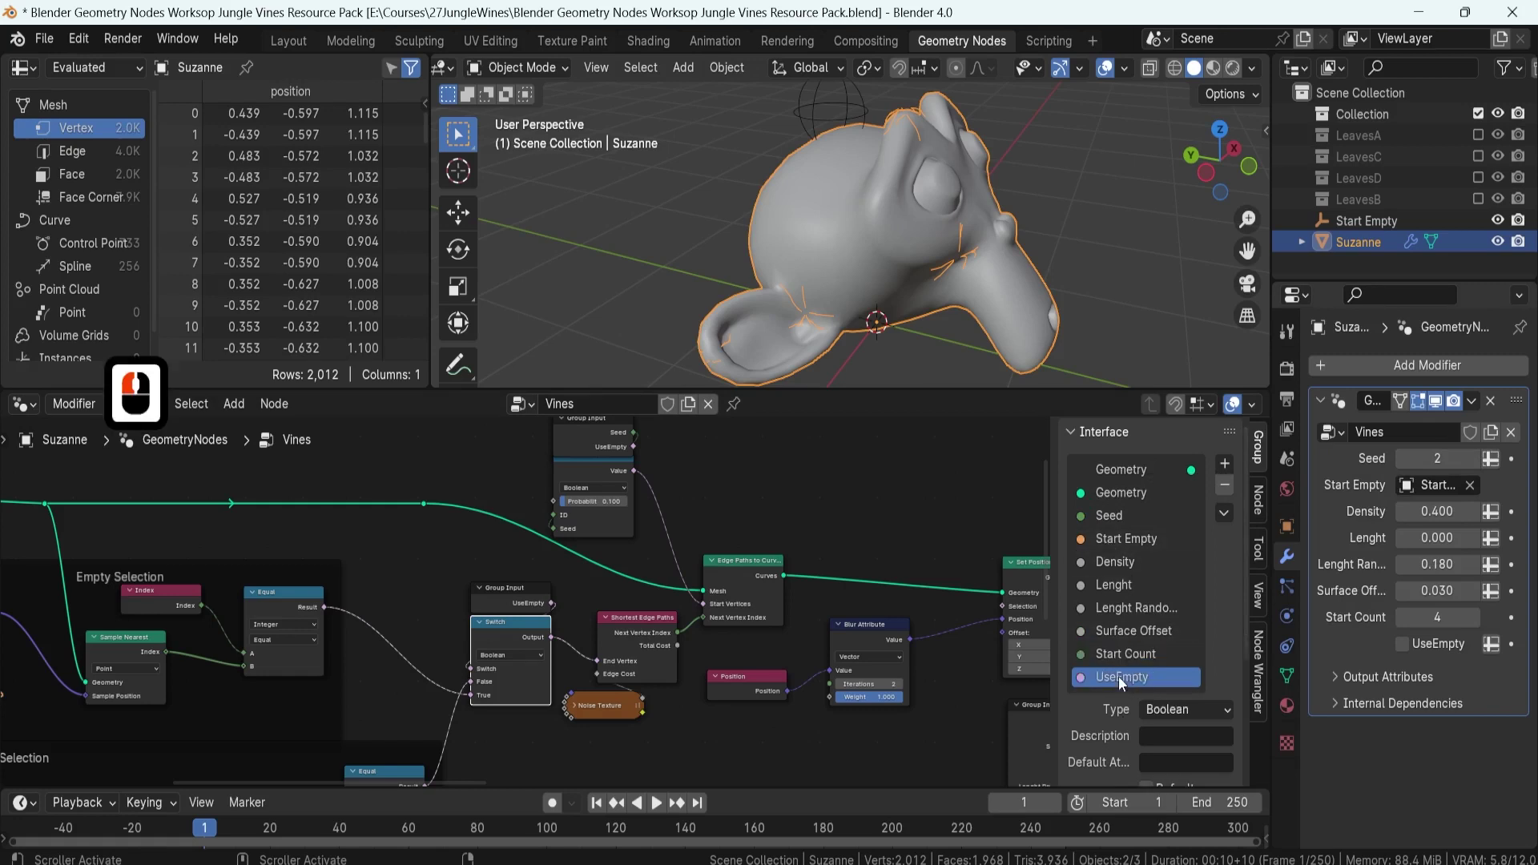
{"action": "left_click_drag", "start_coordinate": [1120, 681], "coordinate": [1109, 535]}
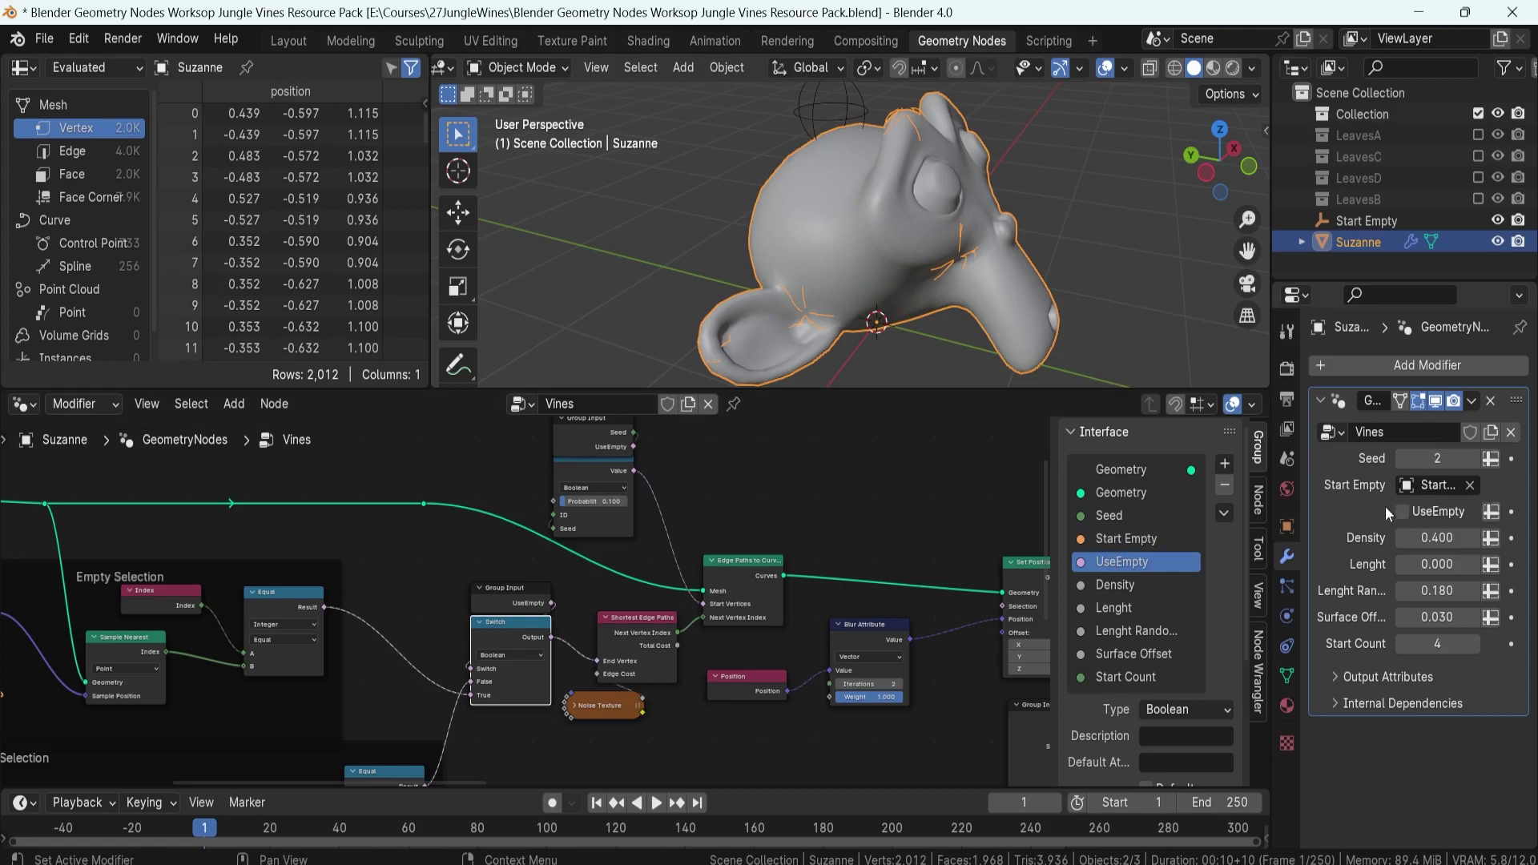
- Toggle the repositioned UseEmpty option on and off in the modifier to compare both start modes
{"action": "left_click", "coordinate": [1410, 508]}
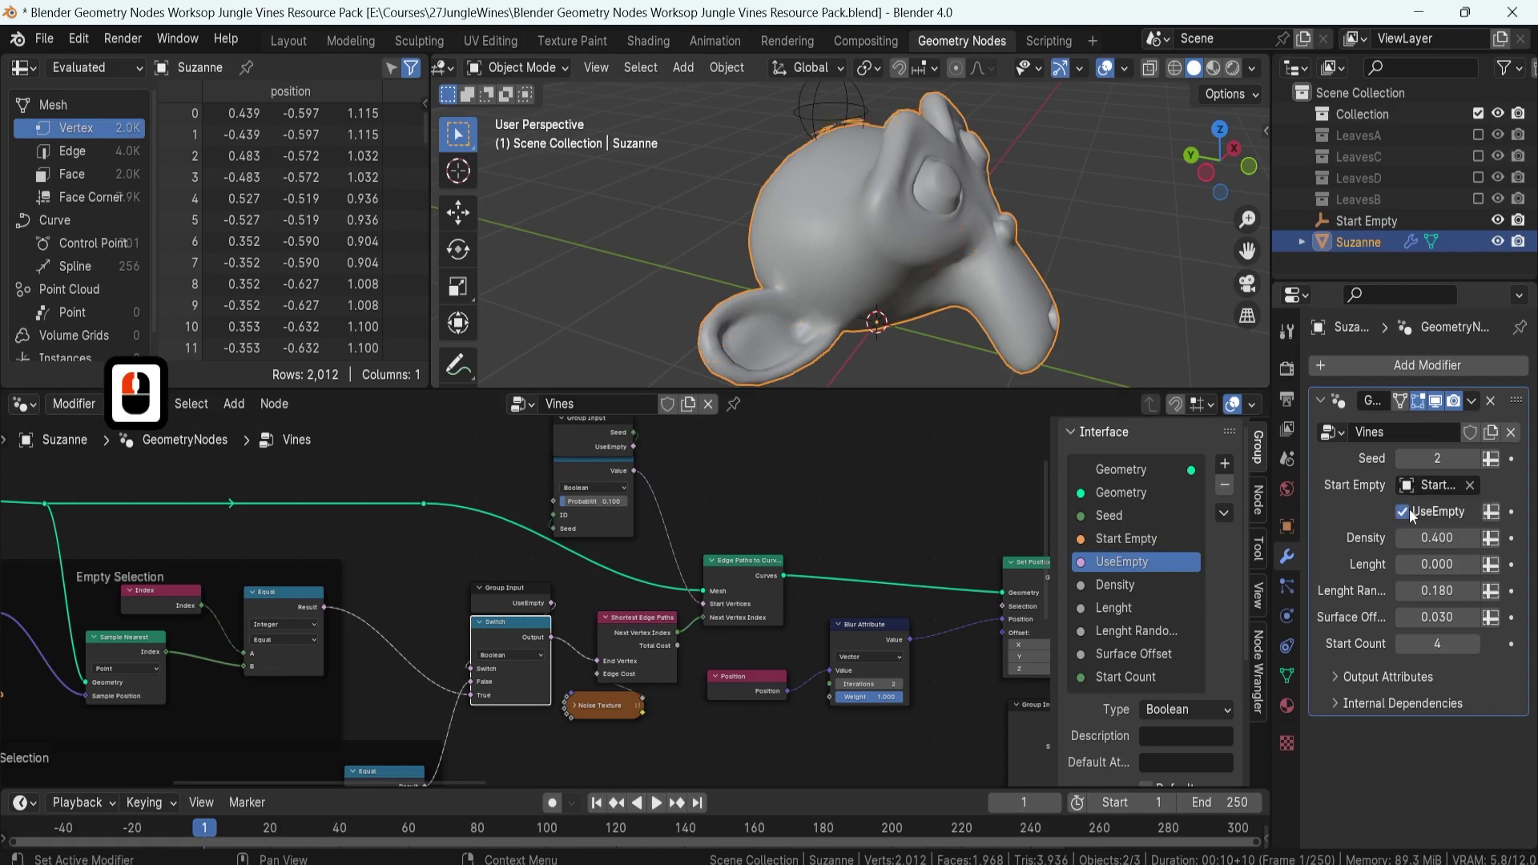
{"action": "left_click", "coordinate": [1410, 508]}
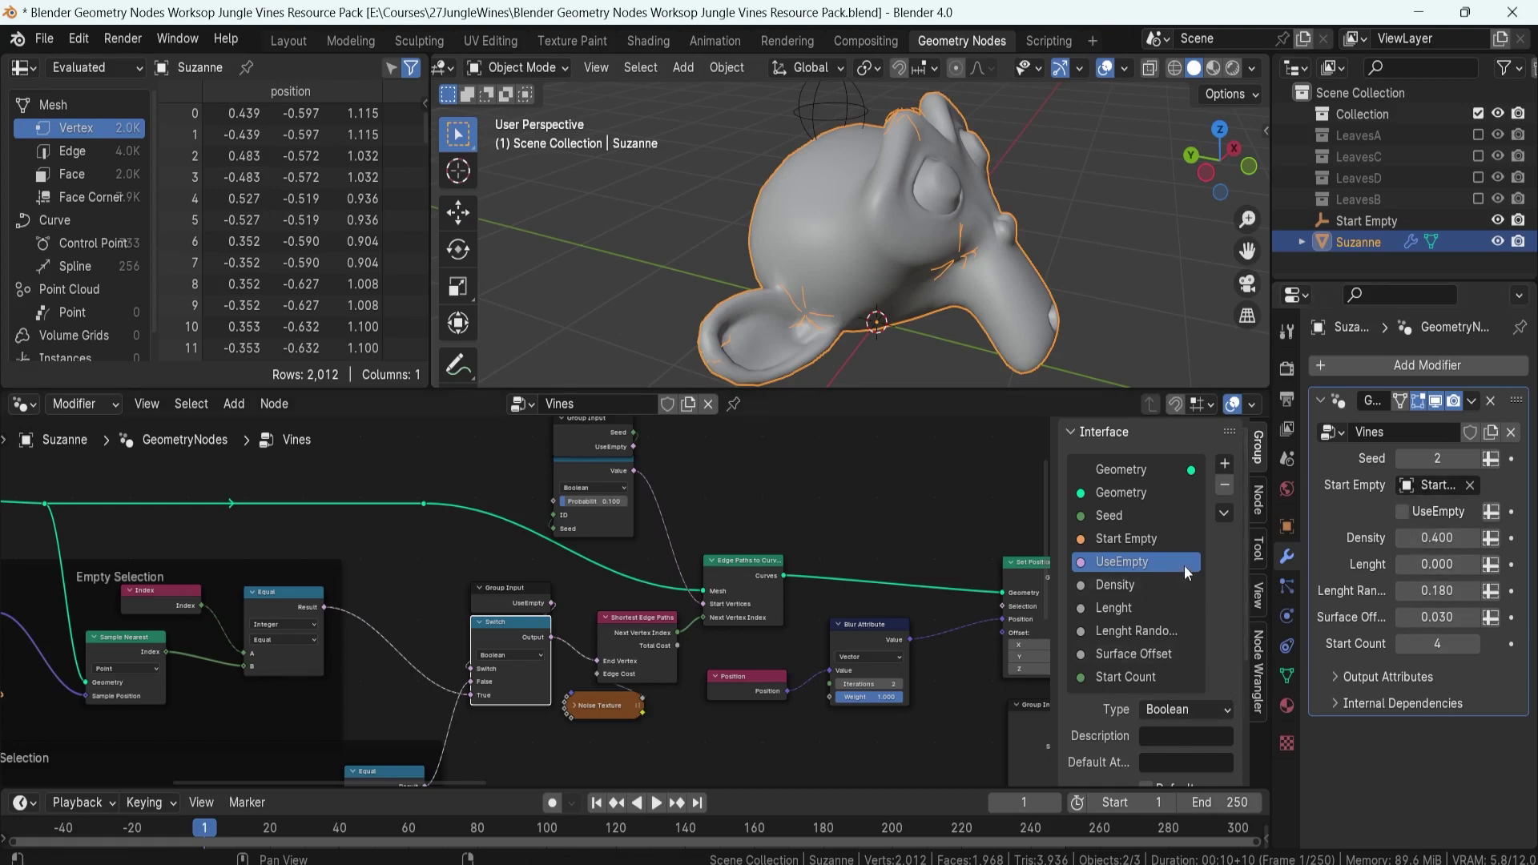
- Add a group input directly below Seed in the Vines interface and set its type to String
{"action": "left_click", "coordinate": [1123, 541]}
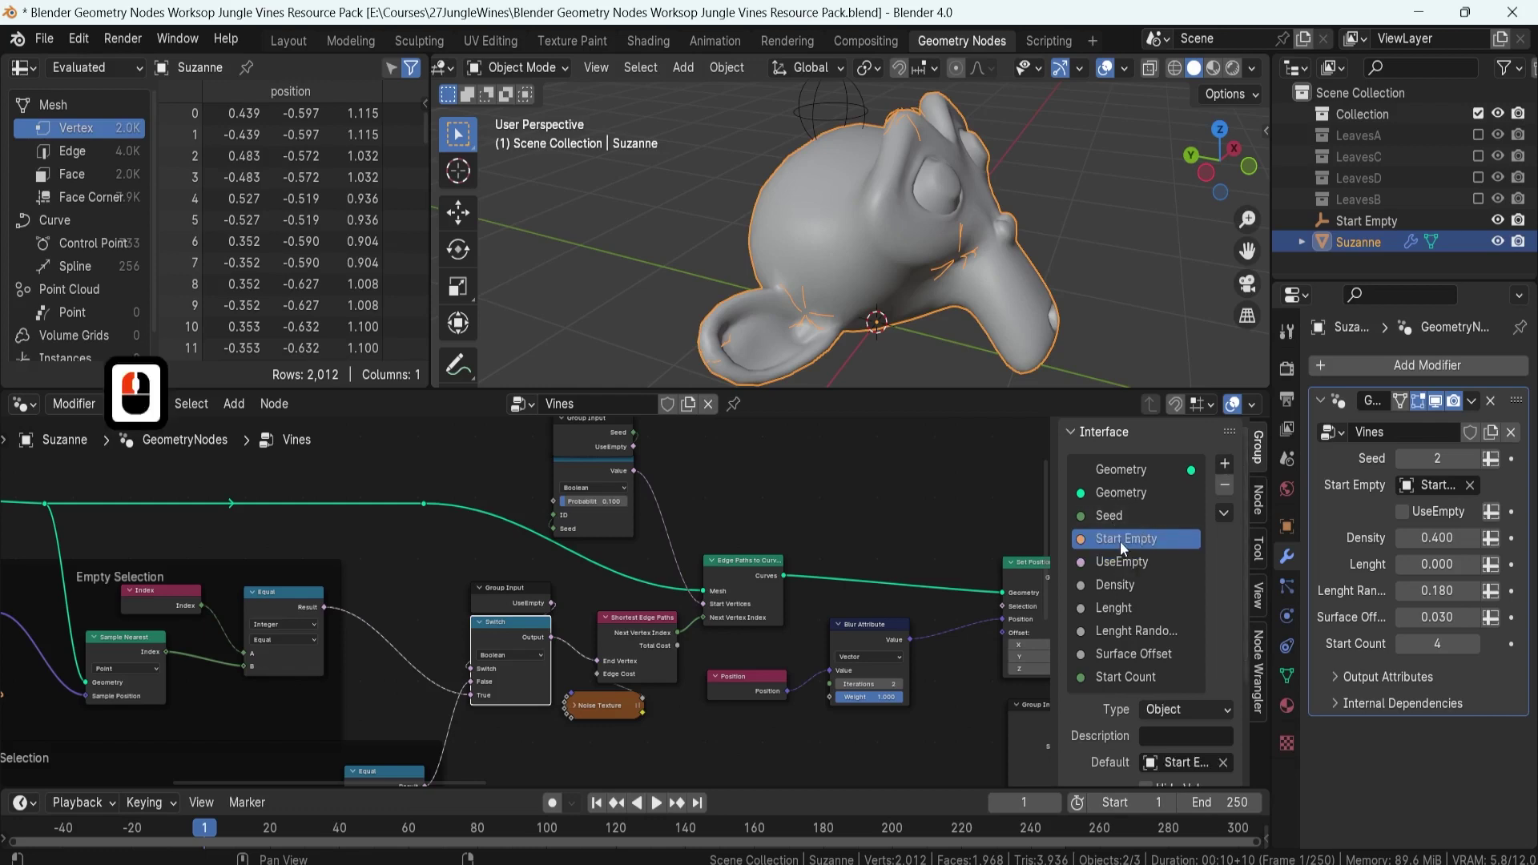
{"action": "left_click", "coordinate": [1117, 517]}
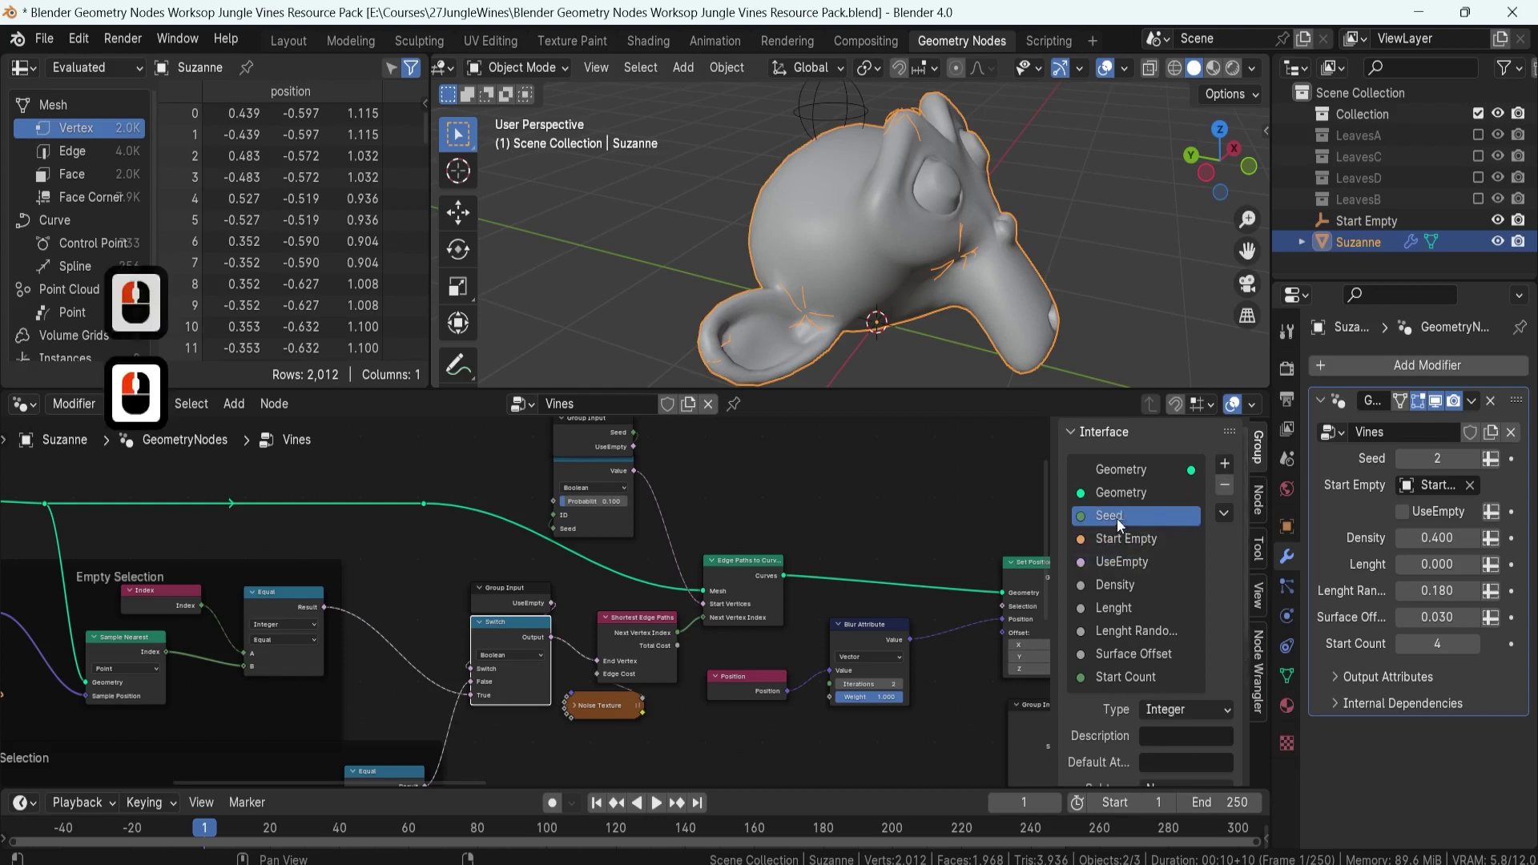
{"action": "left_click", "coordinate": [1226, 464]}
{"action": "left_click", "coordinate": [1242, 484]}
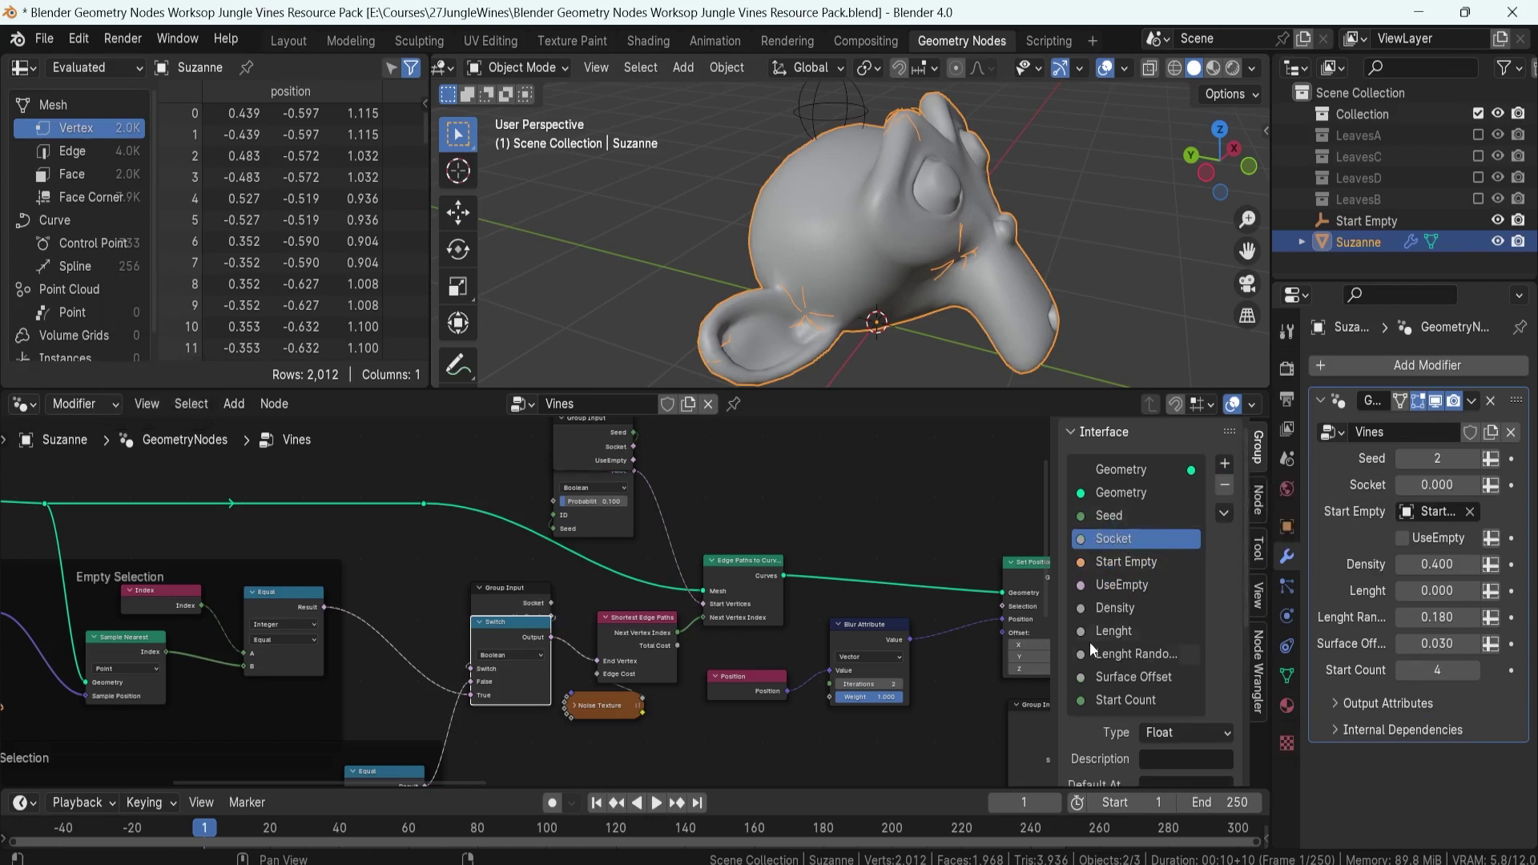
{"action": "scroll", "coordinate": [1092, 646], "scroll_direction": "down", "scroll_amount": 2}
{"action": "left_click", "coordinate": [1178, 689]}
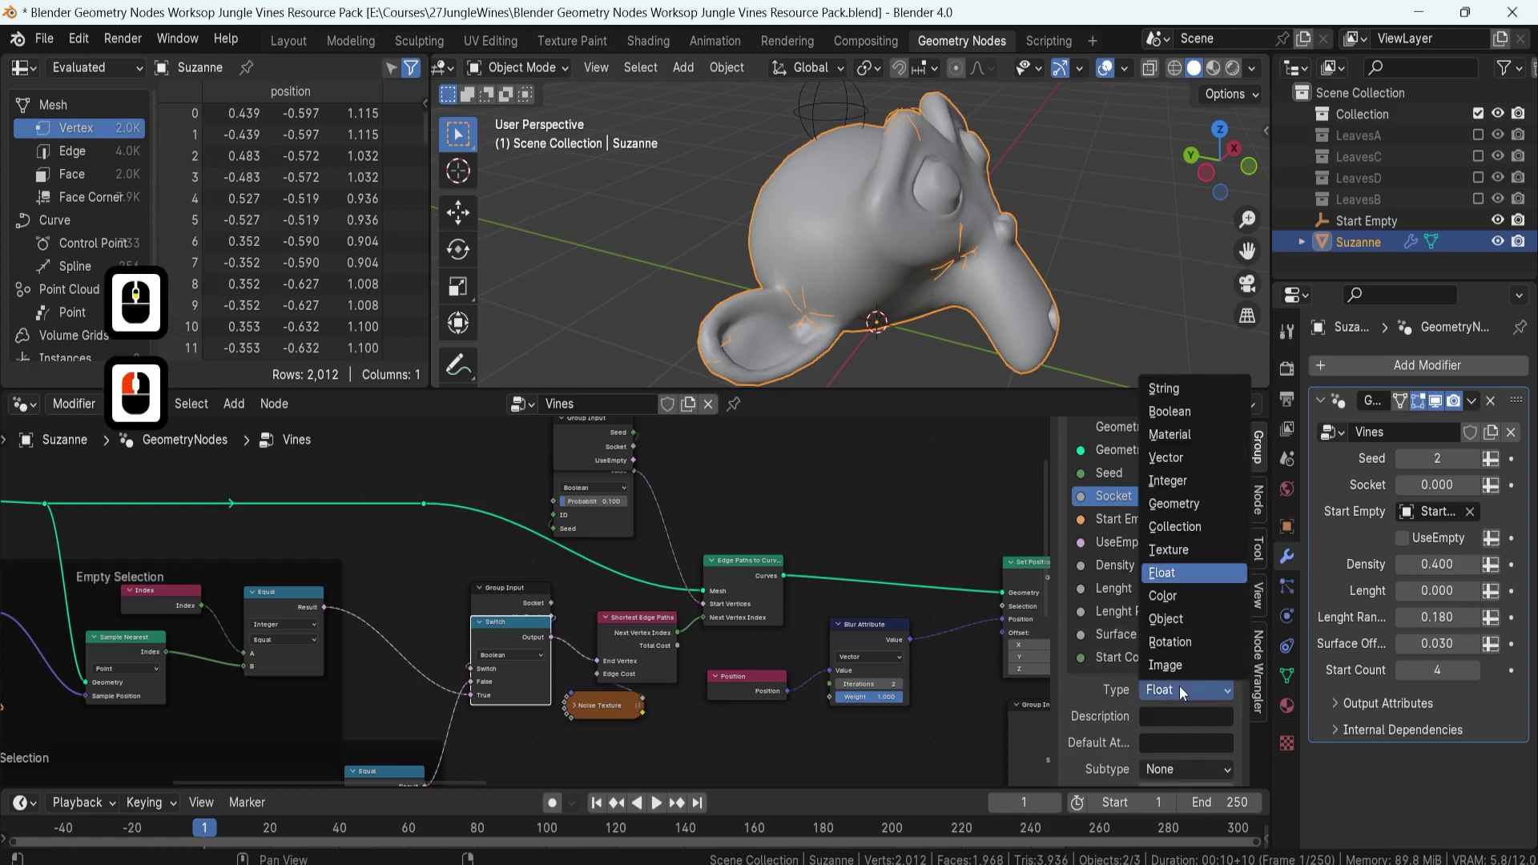
{"action": "left_click", "coordinate": [1181, 391]}
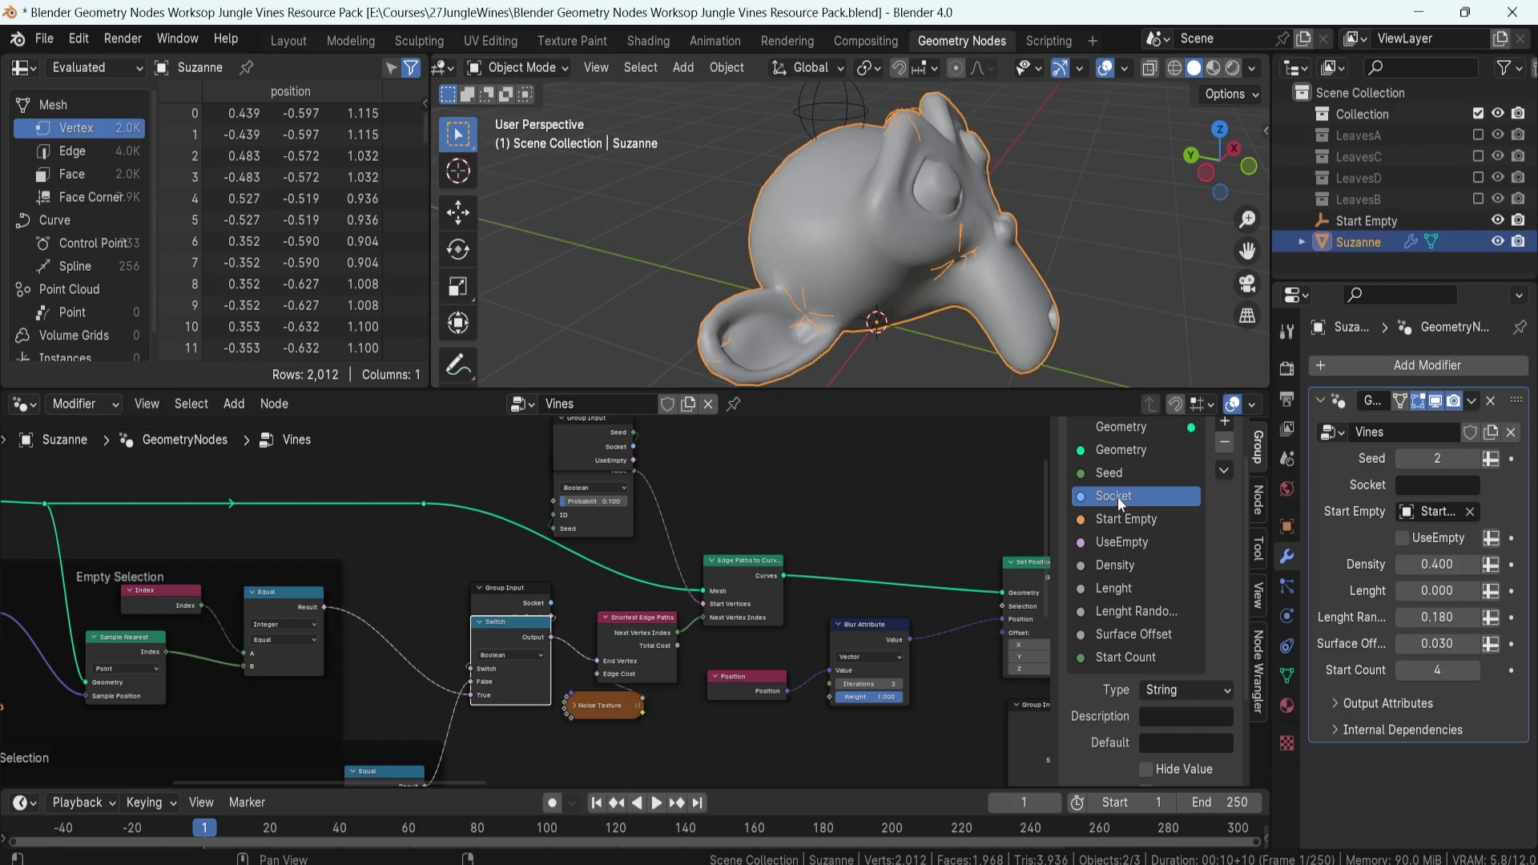
- Clear the new String input's name and set its default text to "Starting Points"
{"action": "scroll", "coordinate": [1117, 504], "scroll_direction": "up", "scroll_amount": 2}
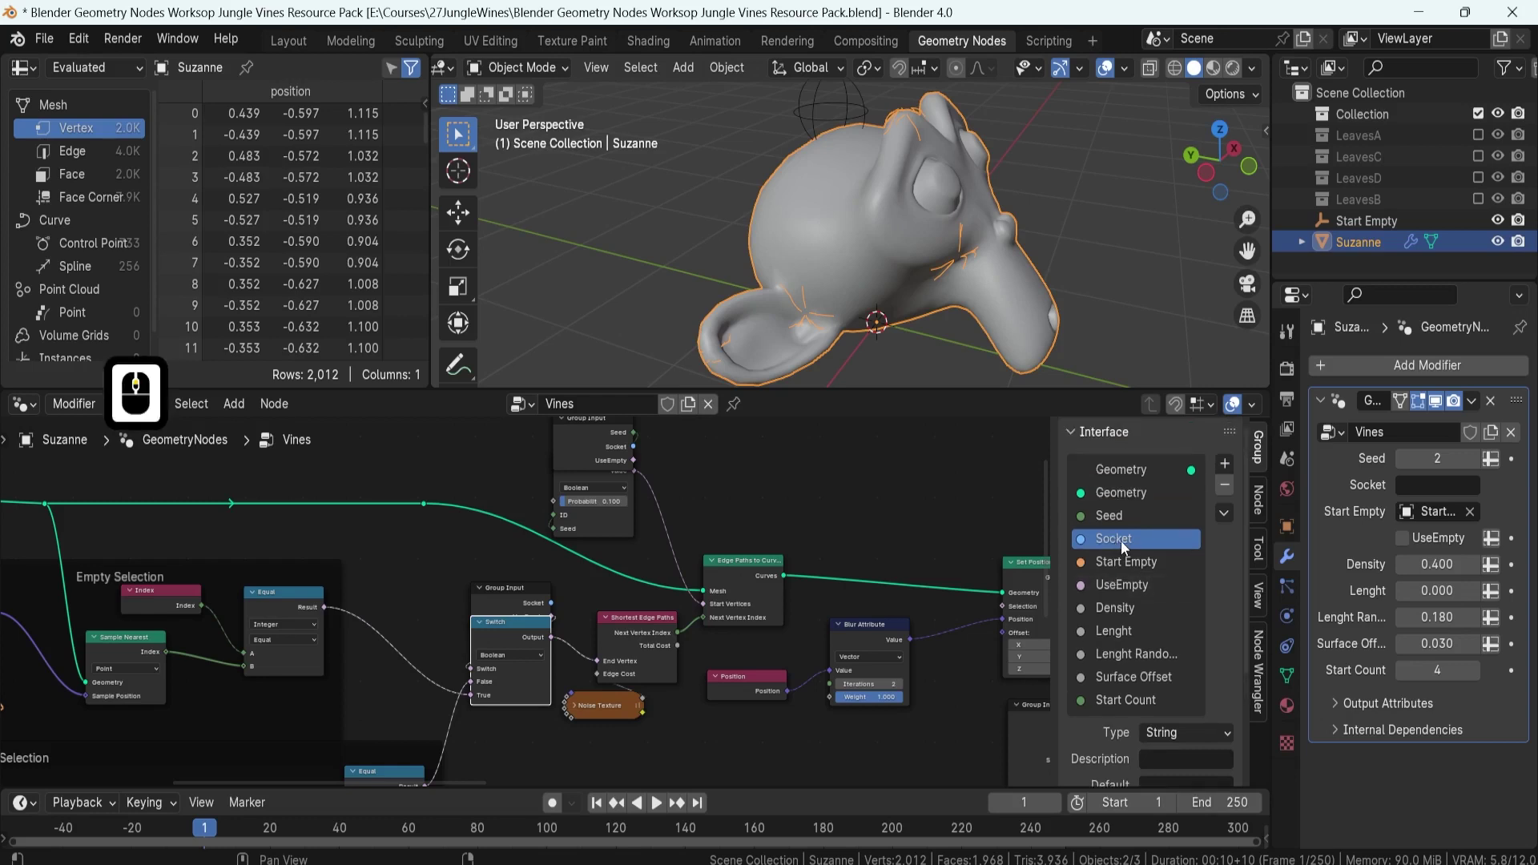
{"action": "double_click", "coordinate": [1122, 541]}
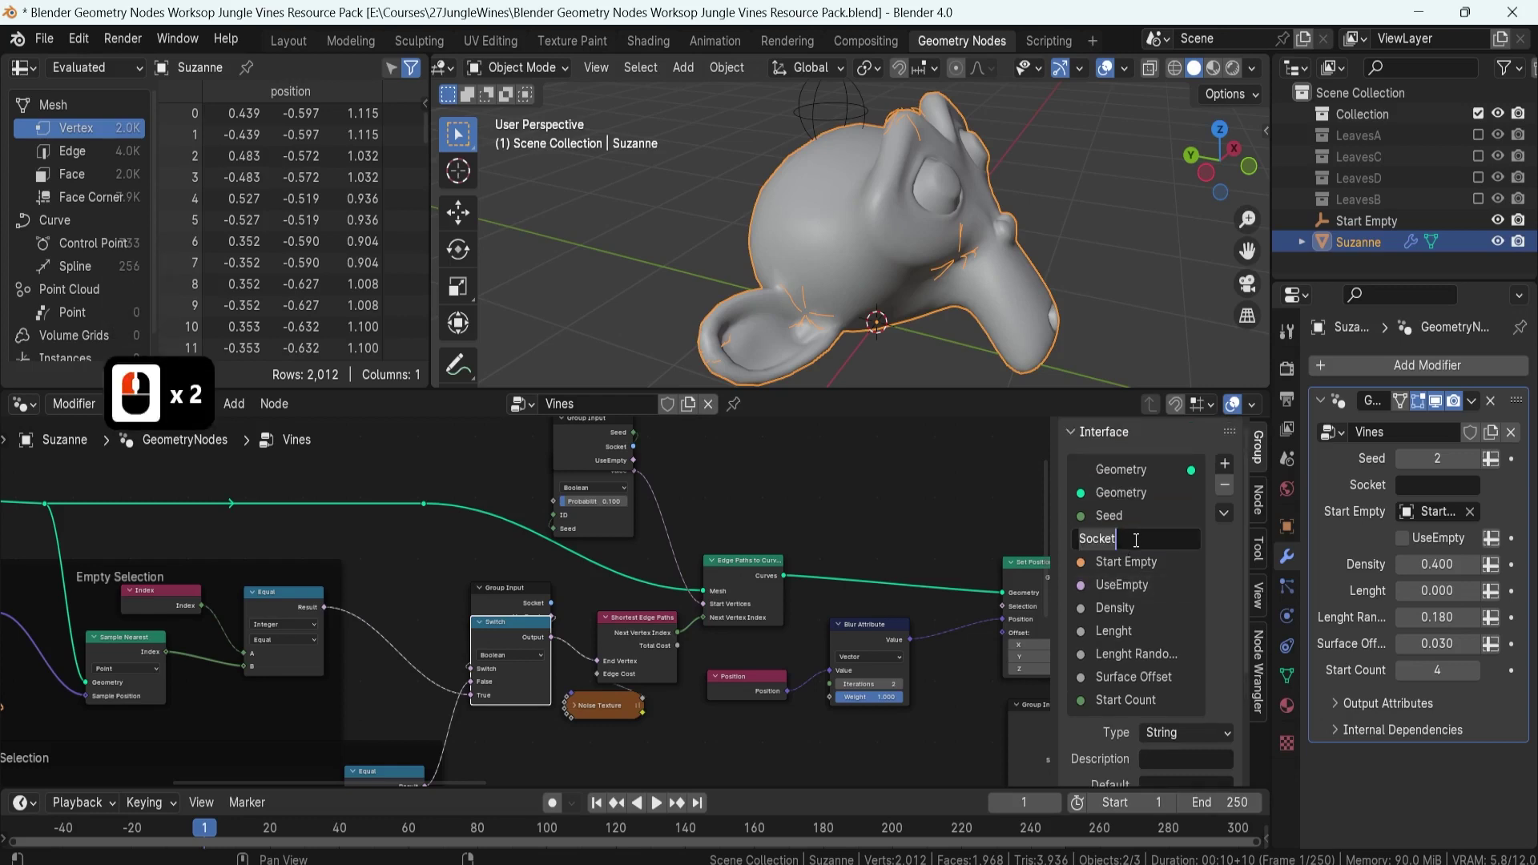
{"action": "key", "text": "BackSpace"}
{"action": "key", "text": "Return"}
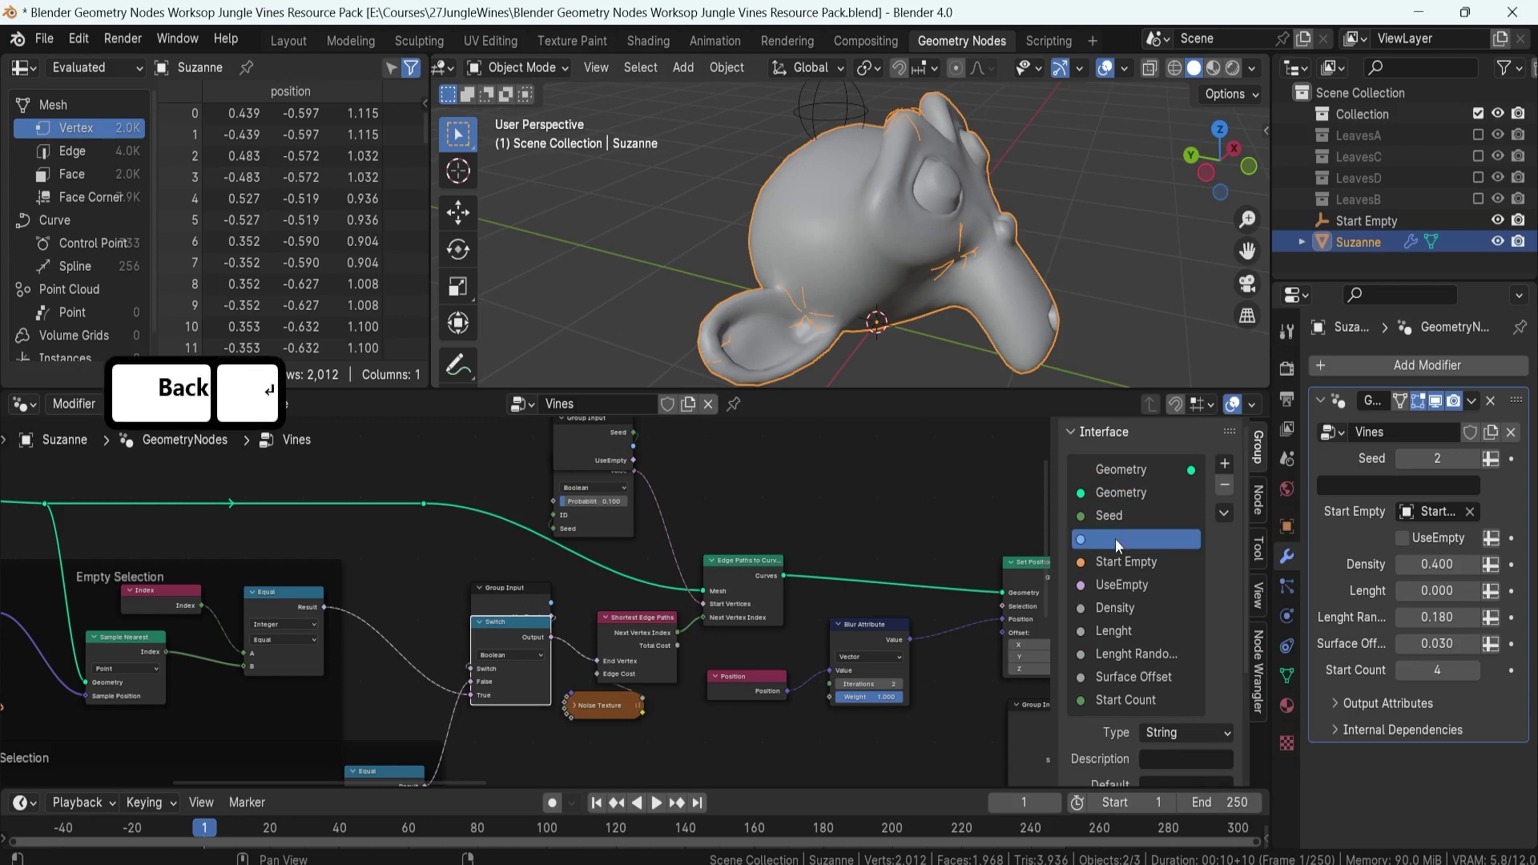
{"action": "scroll", "coordinate": [1088, 637], "scroll_direction": "down", "scroll_amount": 2}
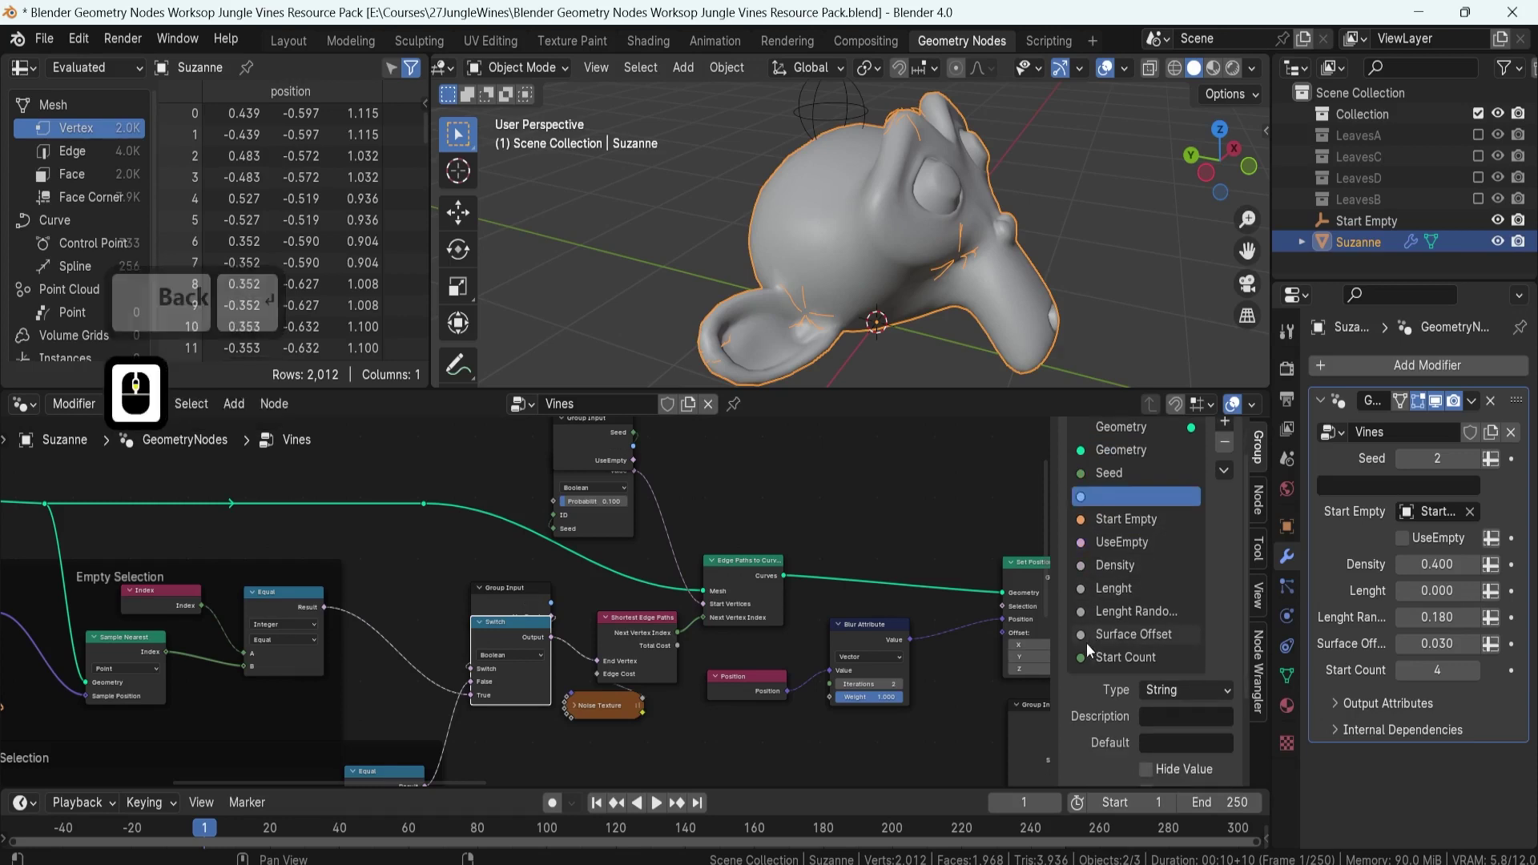
{"action": "left_click", "coordinate": [1156, 744]}
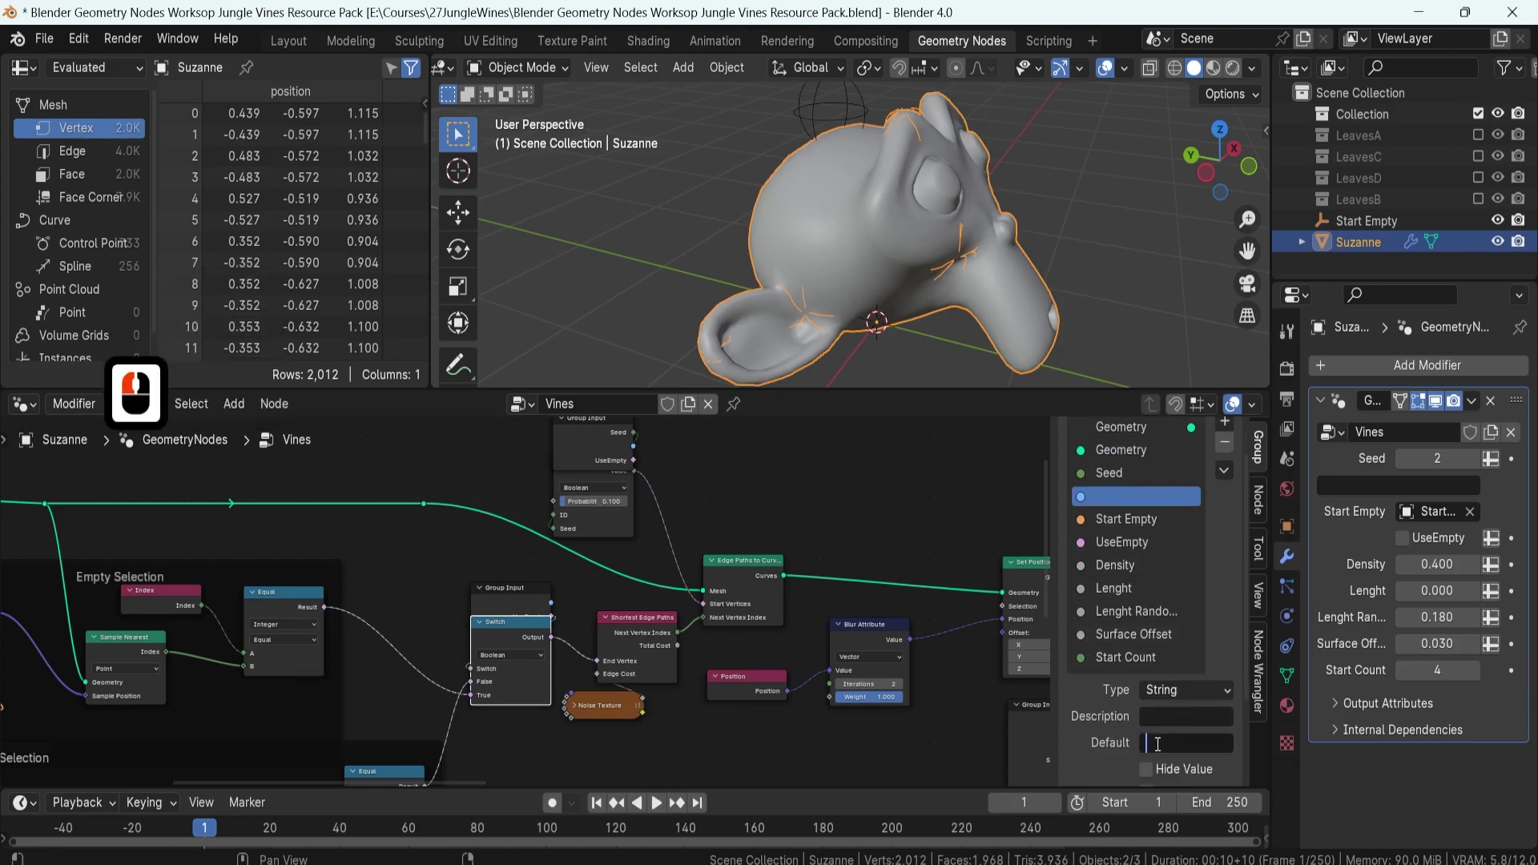
{"action": "type", "text": "Starting "}
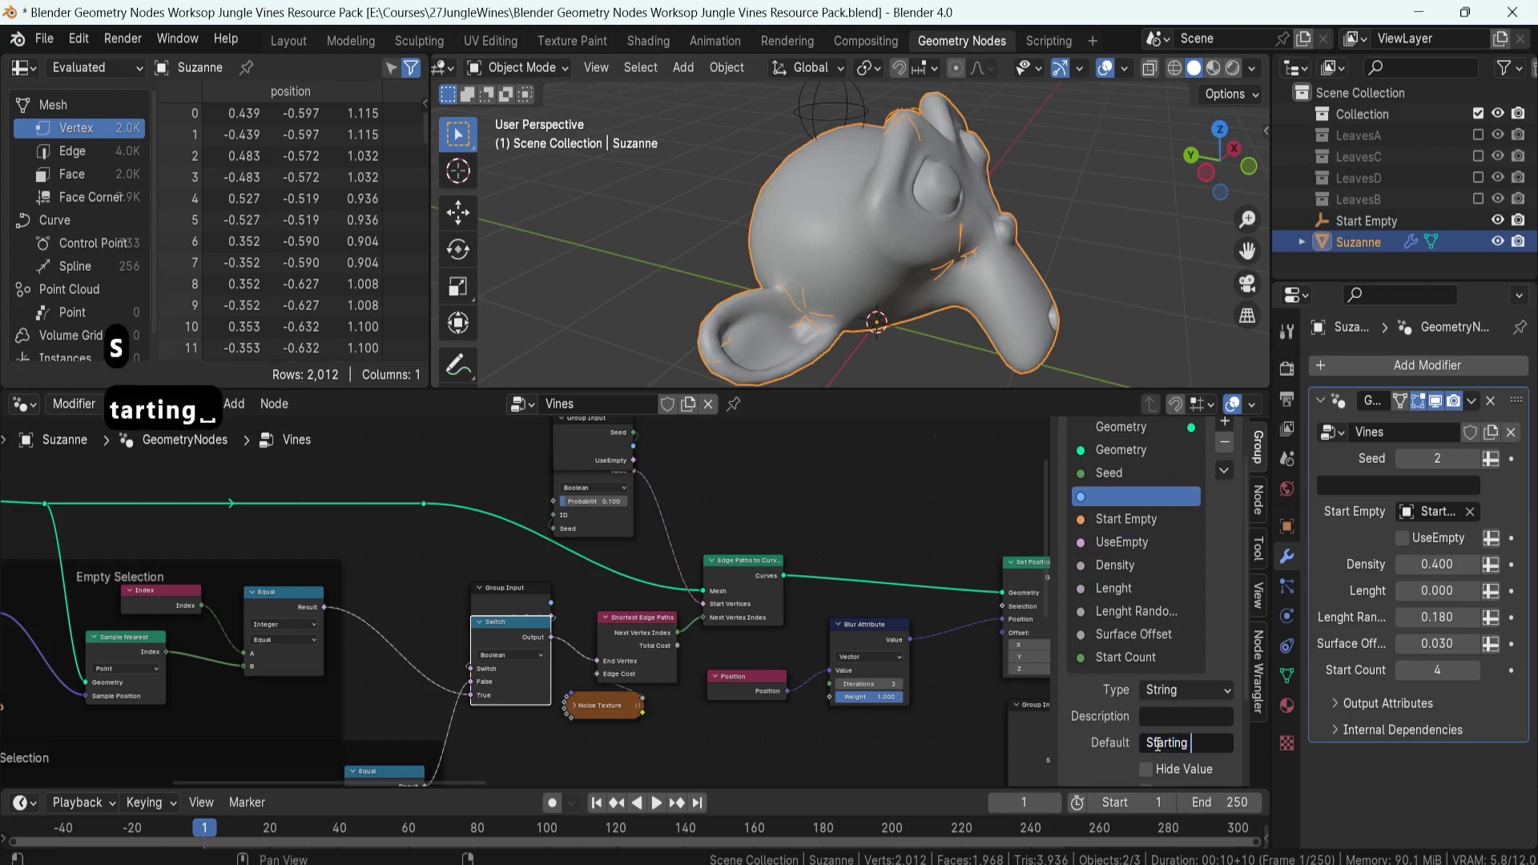
{"action": "type", "text": "Points"}
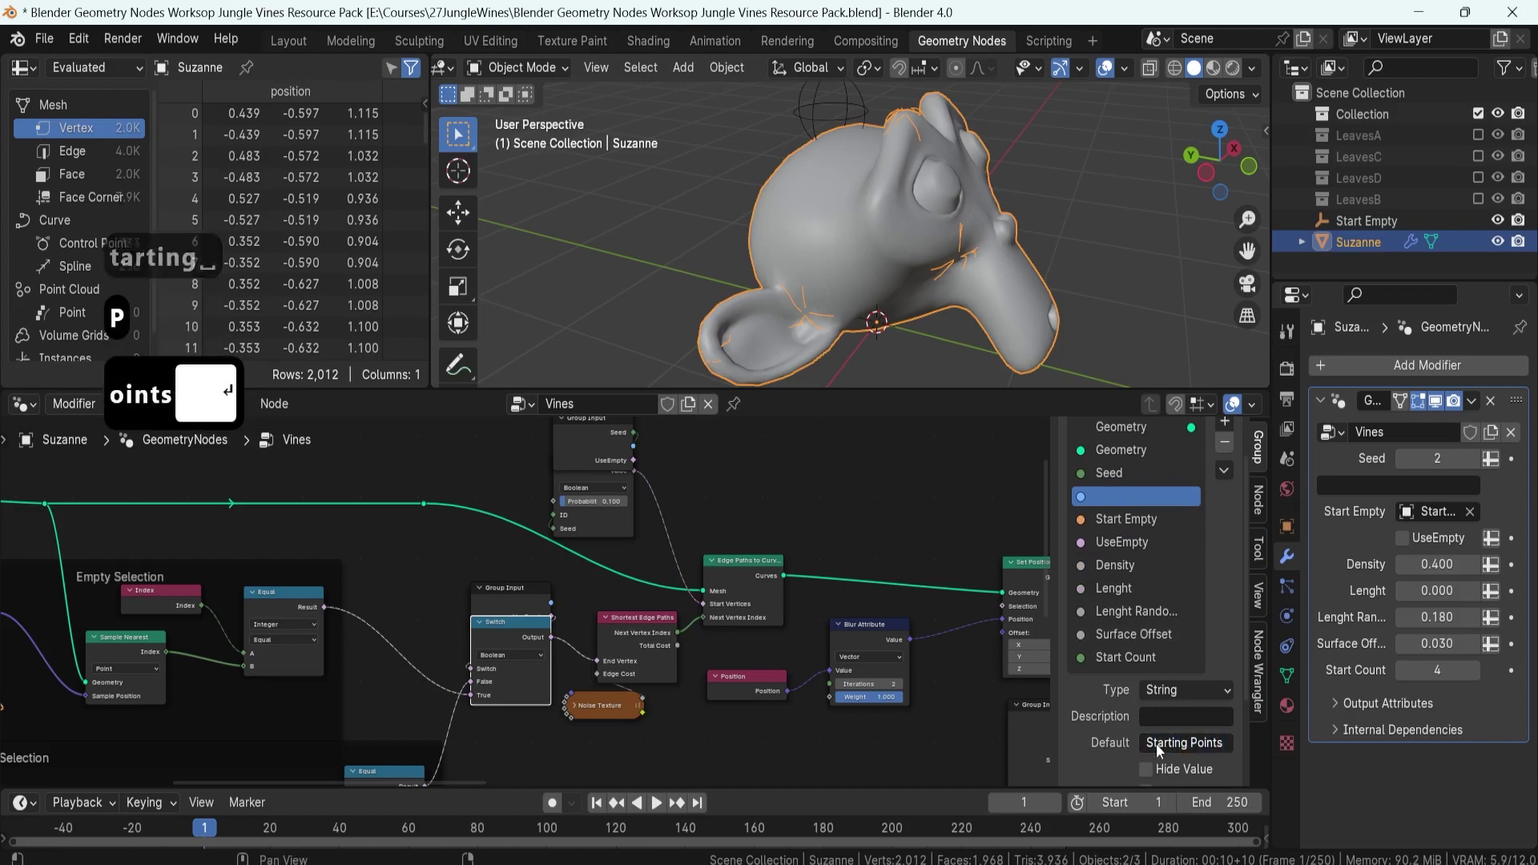
{"action": "key", "text": "Return"}
- Reset the unnamed text field under Seed in the Vines modifier to its default value
{"action": "left_click", "coordinate": [1345, 489]}
{"action": "key", "text": "BackSpace"}
{"action": "key", "text": "Return"}
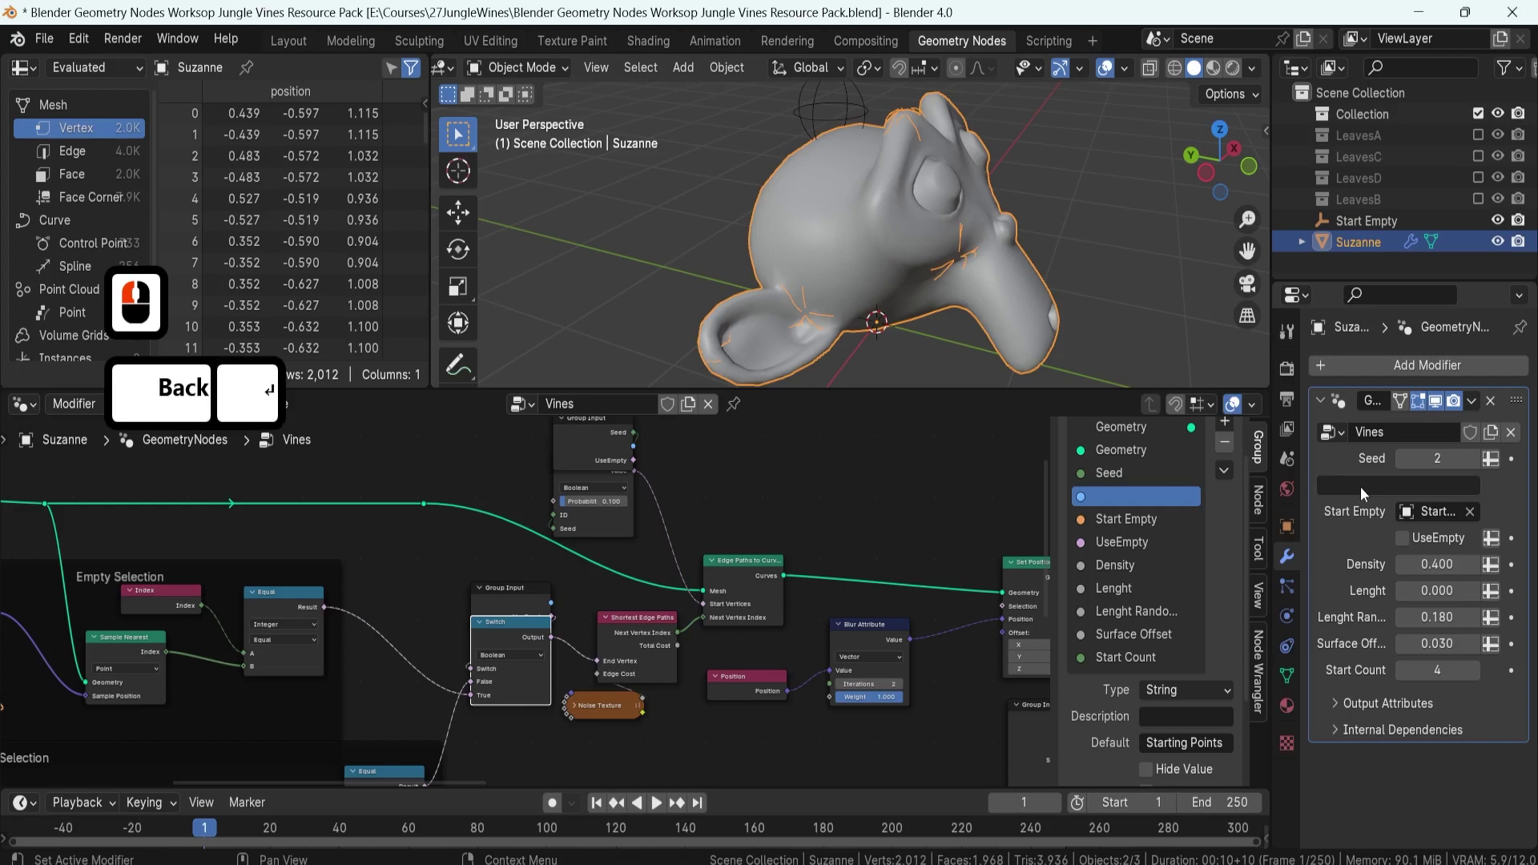
{"action": "key", "text": "F8"}
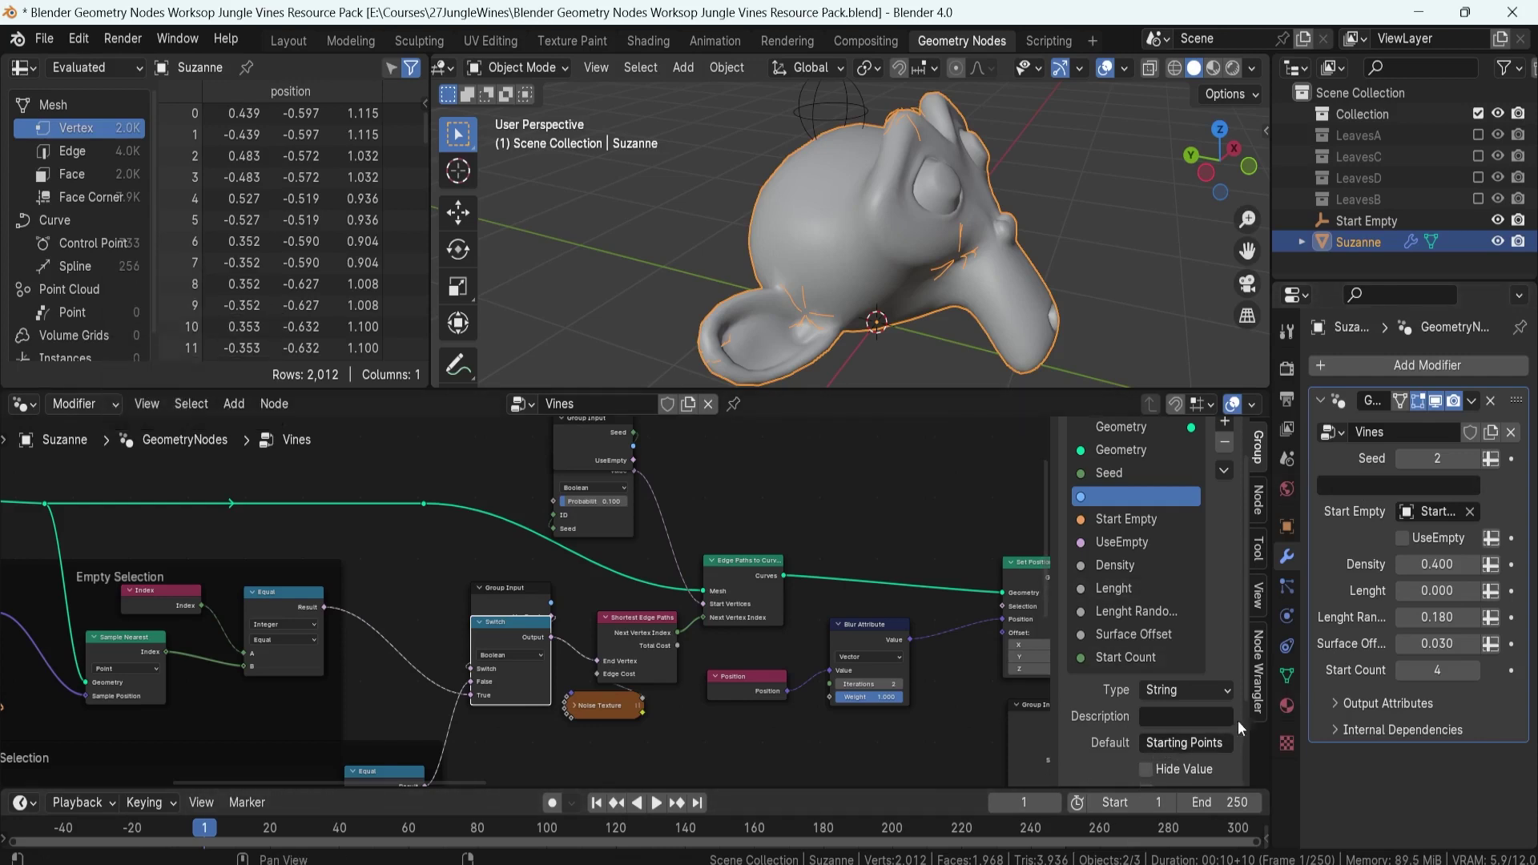
{"action": "right_click", "coordinate": [1343, 490]}
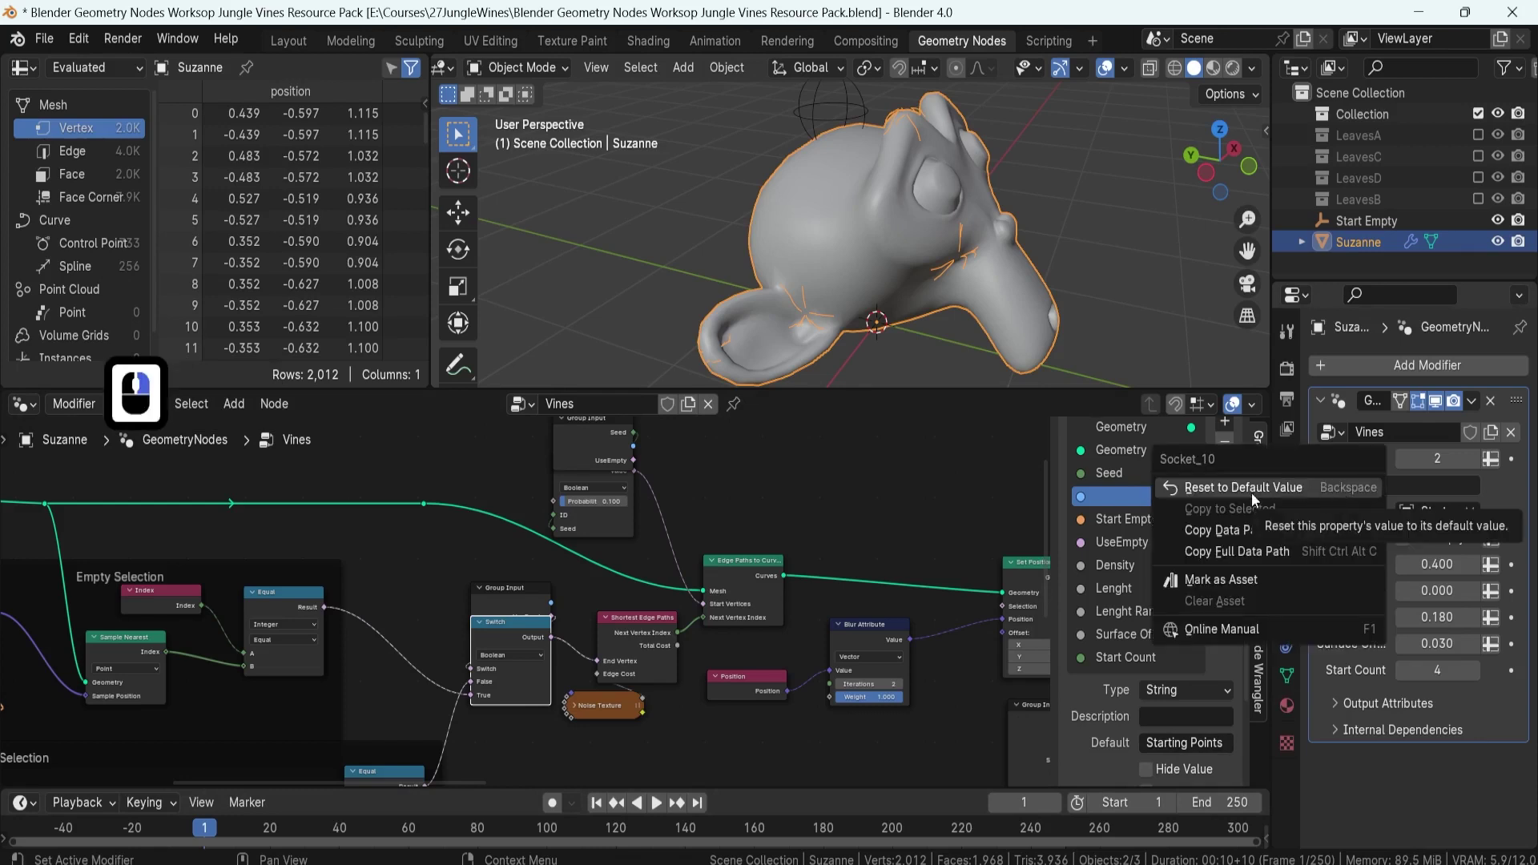
{"action": "right_click", "coordinate": [1449, 484]}
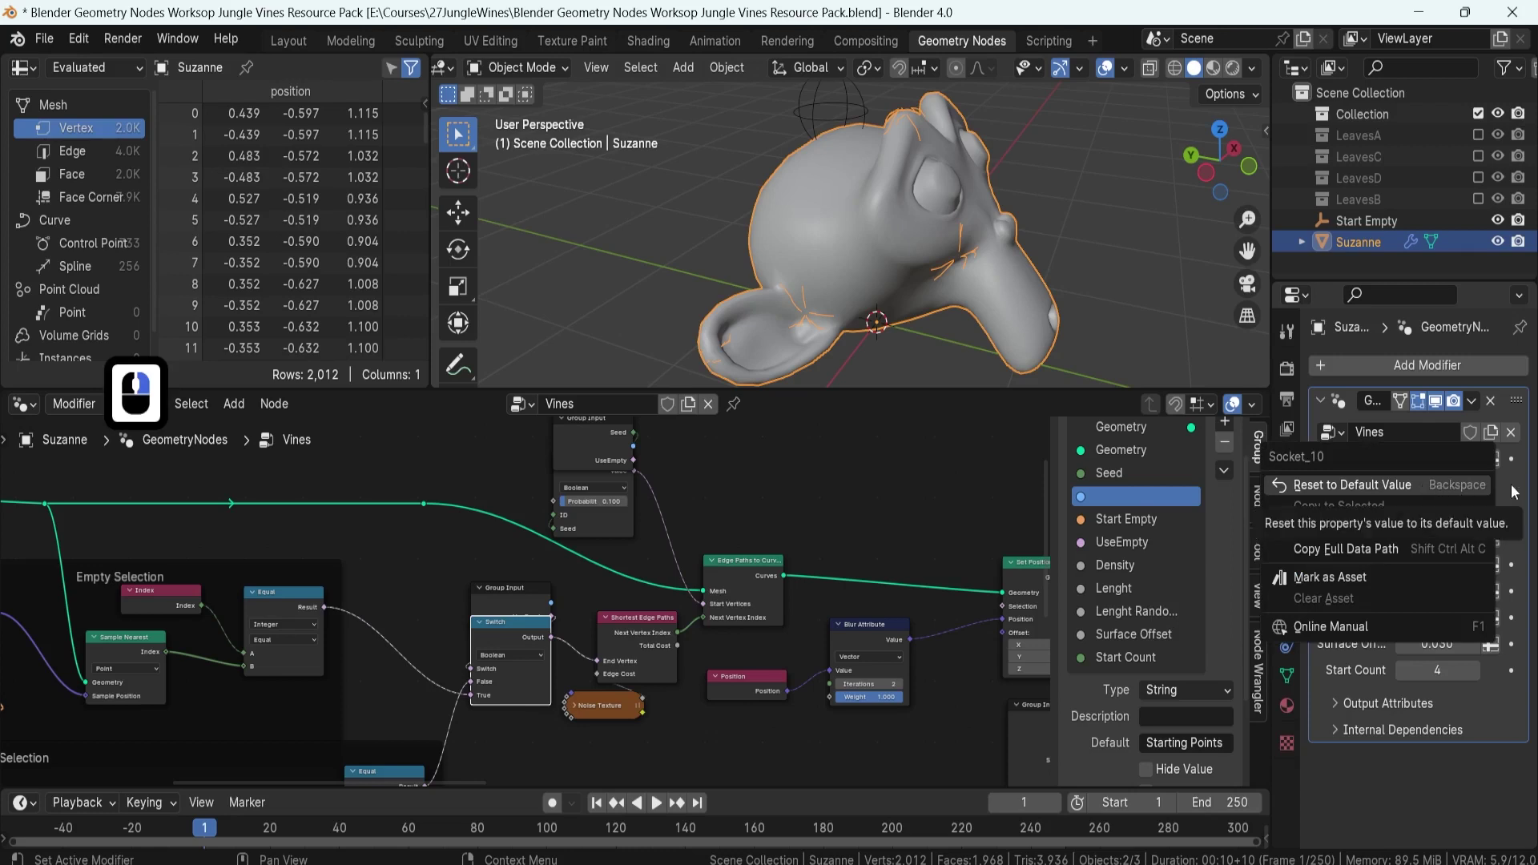
{"action": "left_click", "coordinate": [1421, 485]}
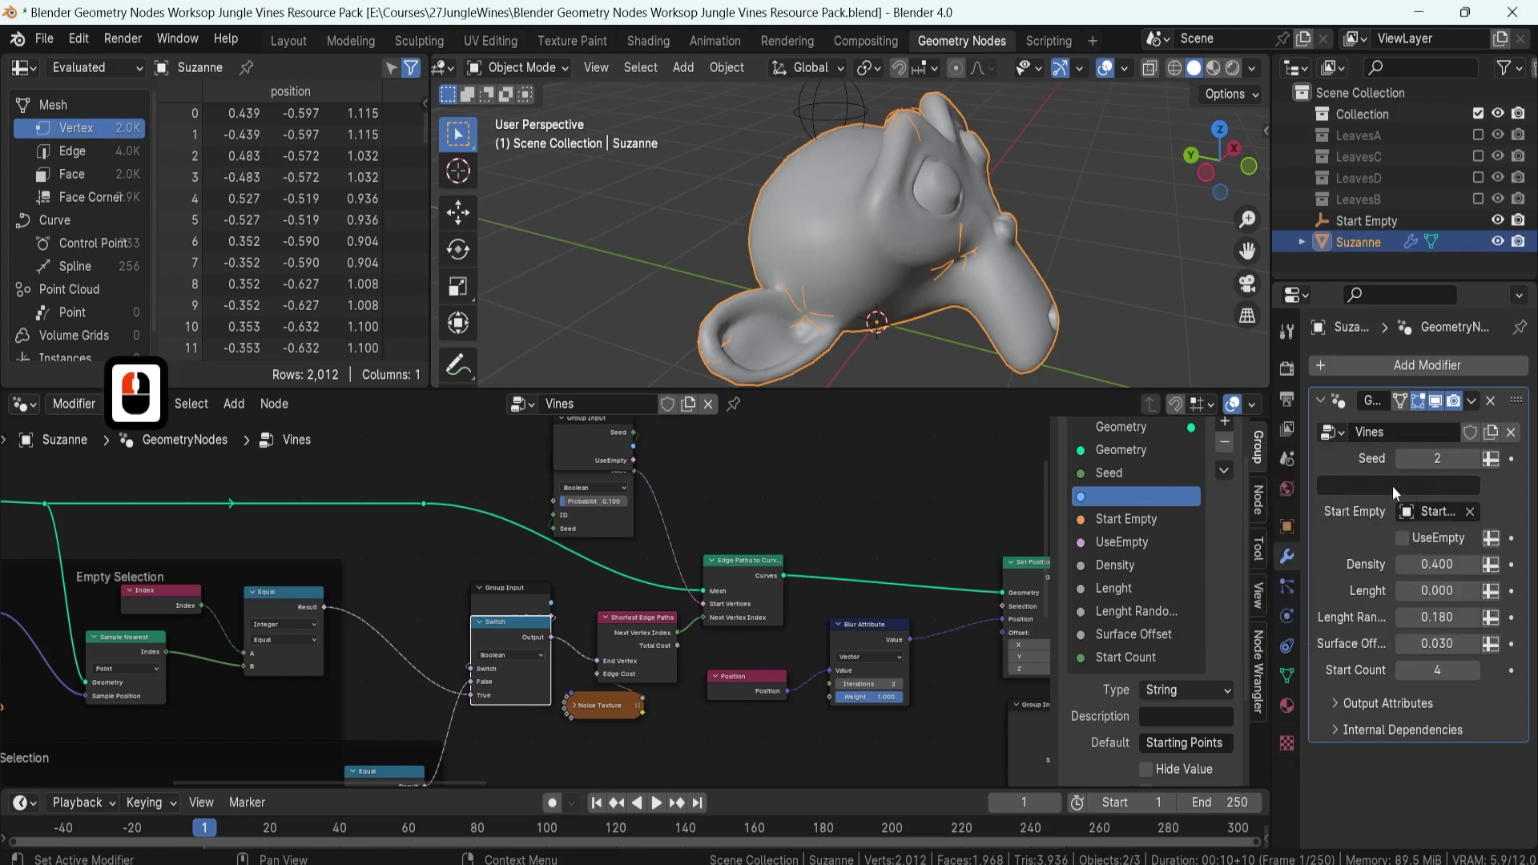
{"action": "key", "text": "BackSpace"}
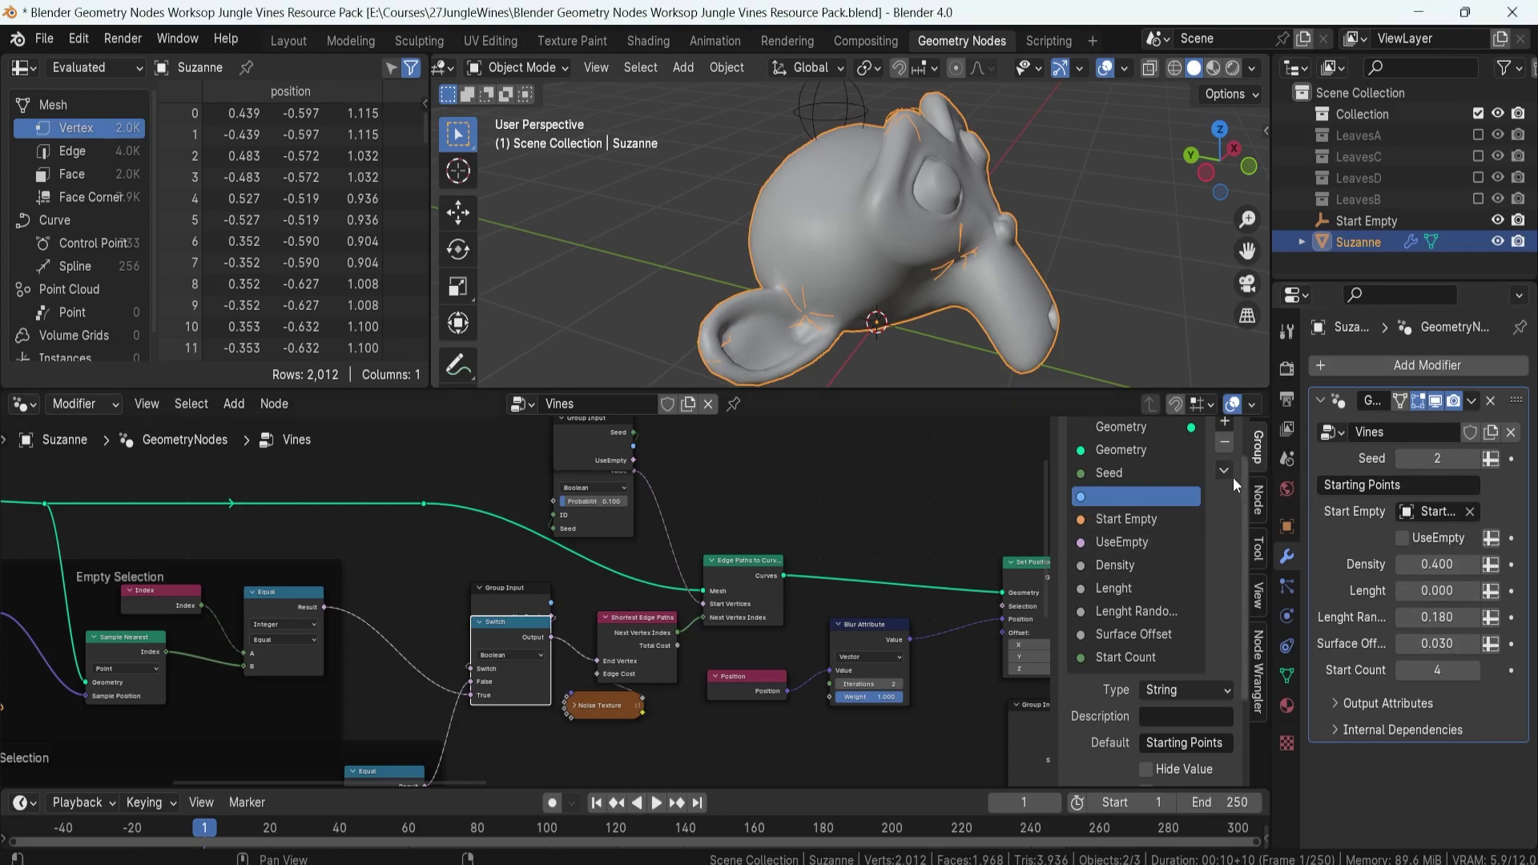
- Duplicate the unnamed String input in the Vines group interface
{"action": "left_click", "coordinate": [1113, 495]}
{"action": "left_click", "coordinate": [1223, 473]}
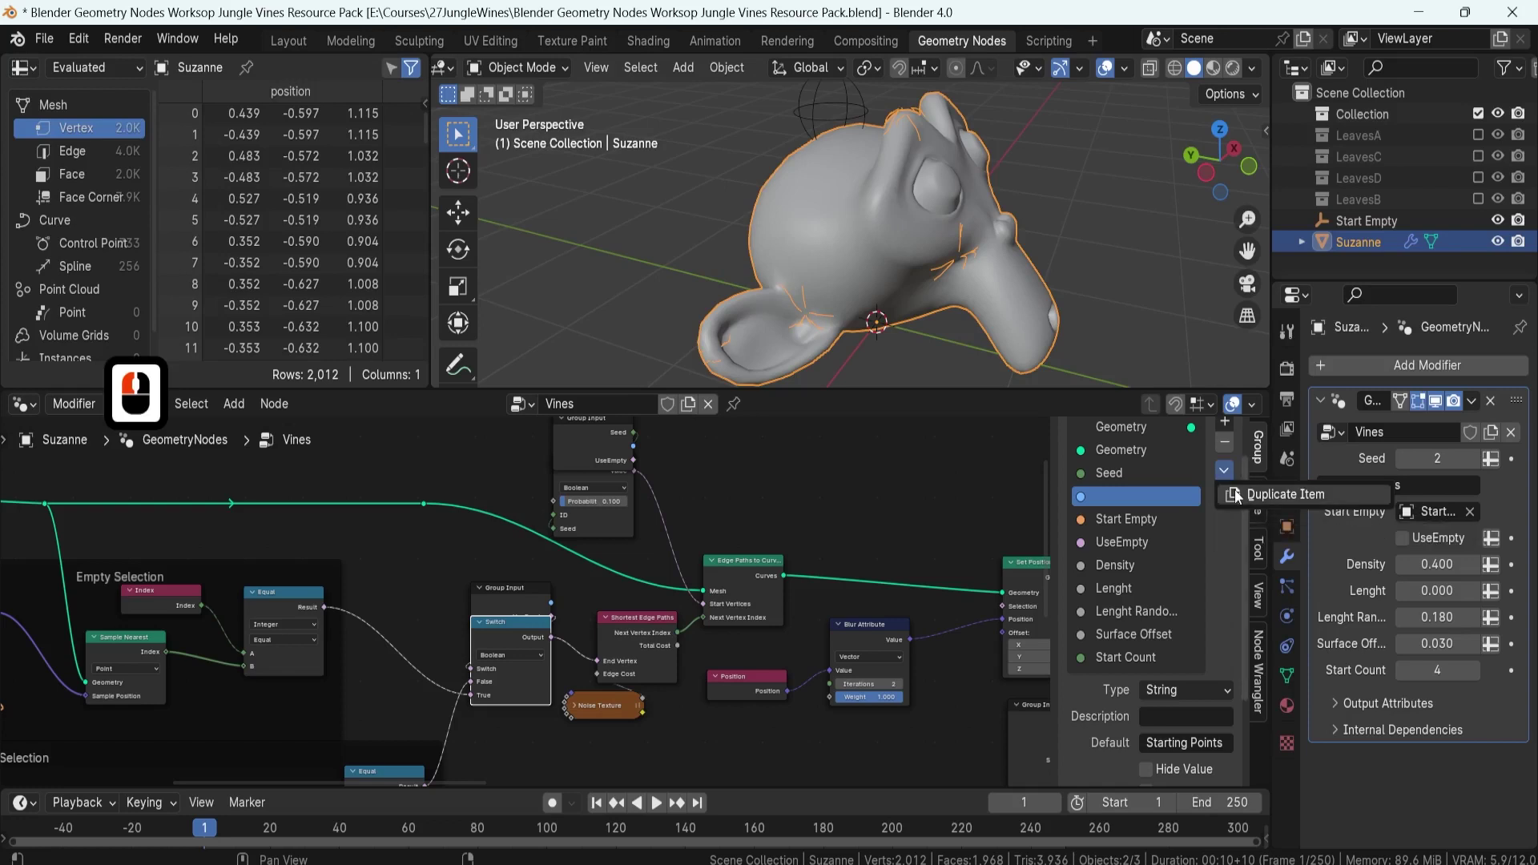
{"action": "left_click", "coordinate": [1238, 495]}
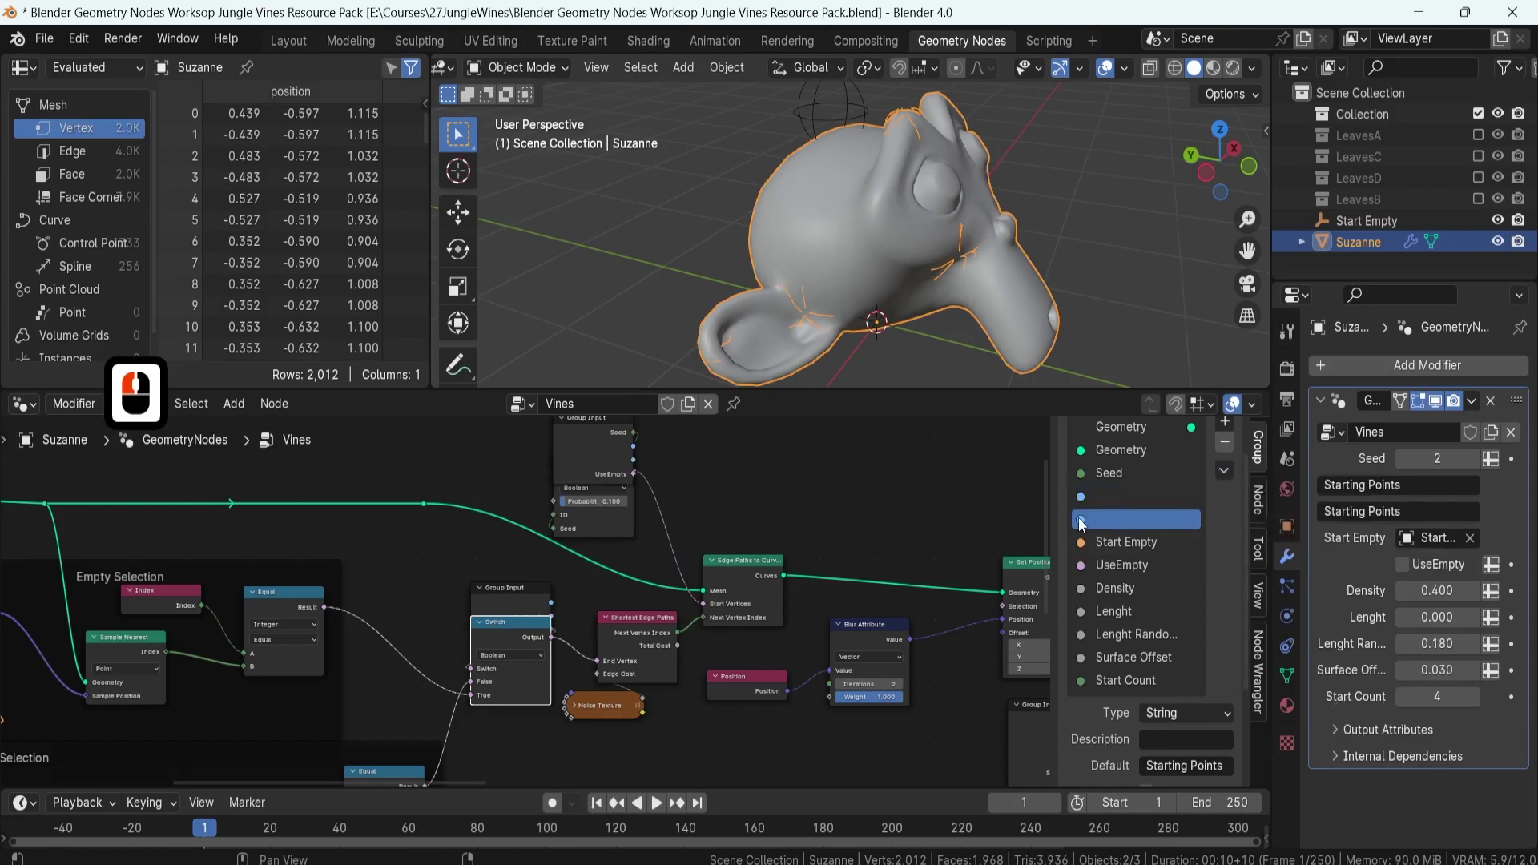
{"action": "scroll", "coordinate": [1152, 747], "scroll_direction": "down", "scroll_amount": 2}
{"action": "scroll", "coordinate": [1171, 718], "scroll_direction": "up", "scroll_amount": 2}
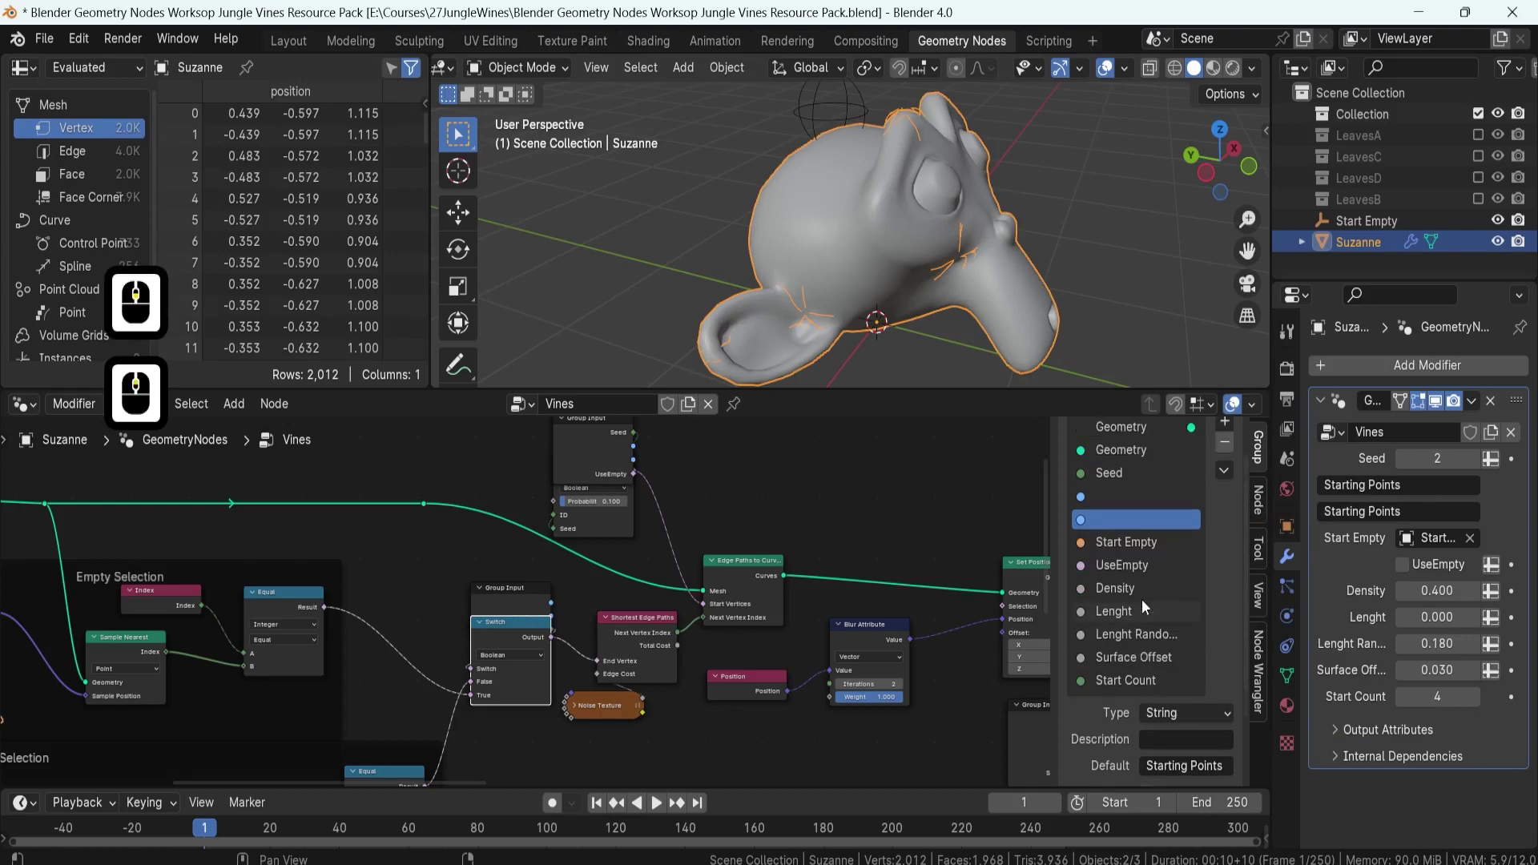
- Set the duplicated String input's default to "CurveGeneration" and move it directly below UseEmpty
{"action": "left_click", "coordinate": [1170, 767]}
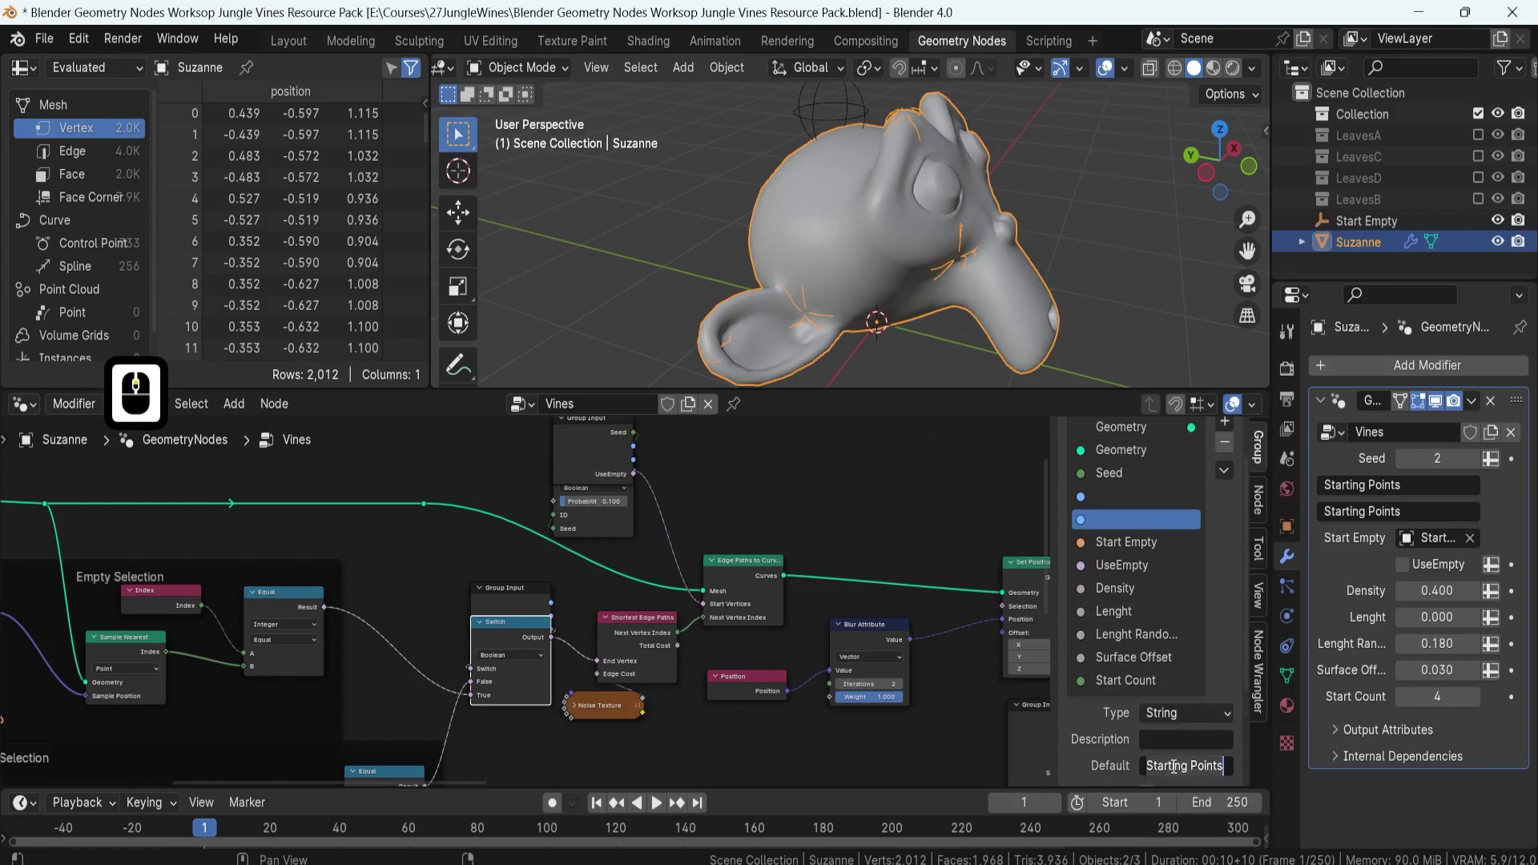
{"action": "type", "text": "CurveGenera"}
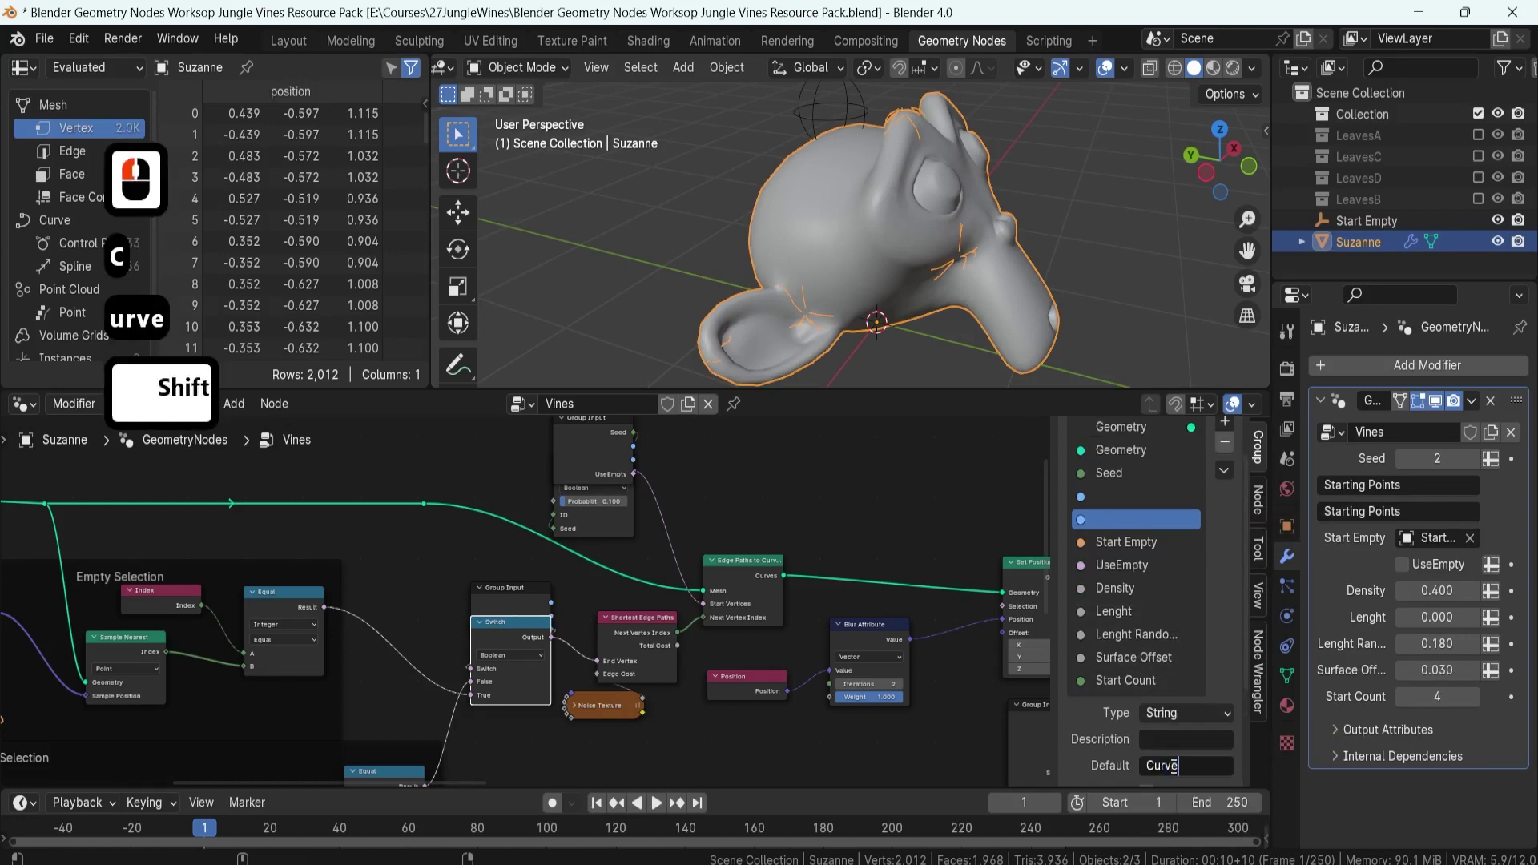
{"action": "key", "text": "BackSpace"}
{"action": "type", "text": "ration"}
{"action": "key", "text": "Return"}
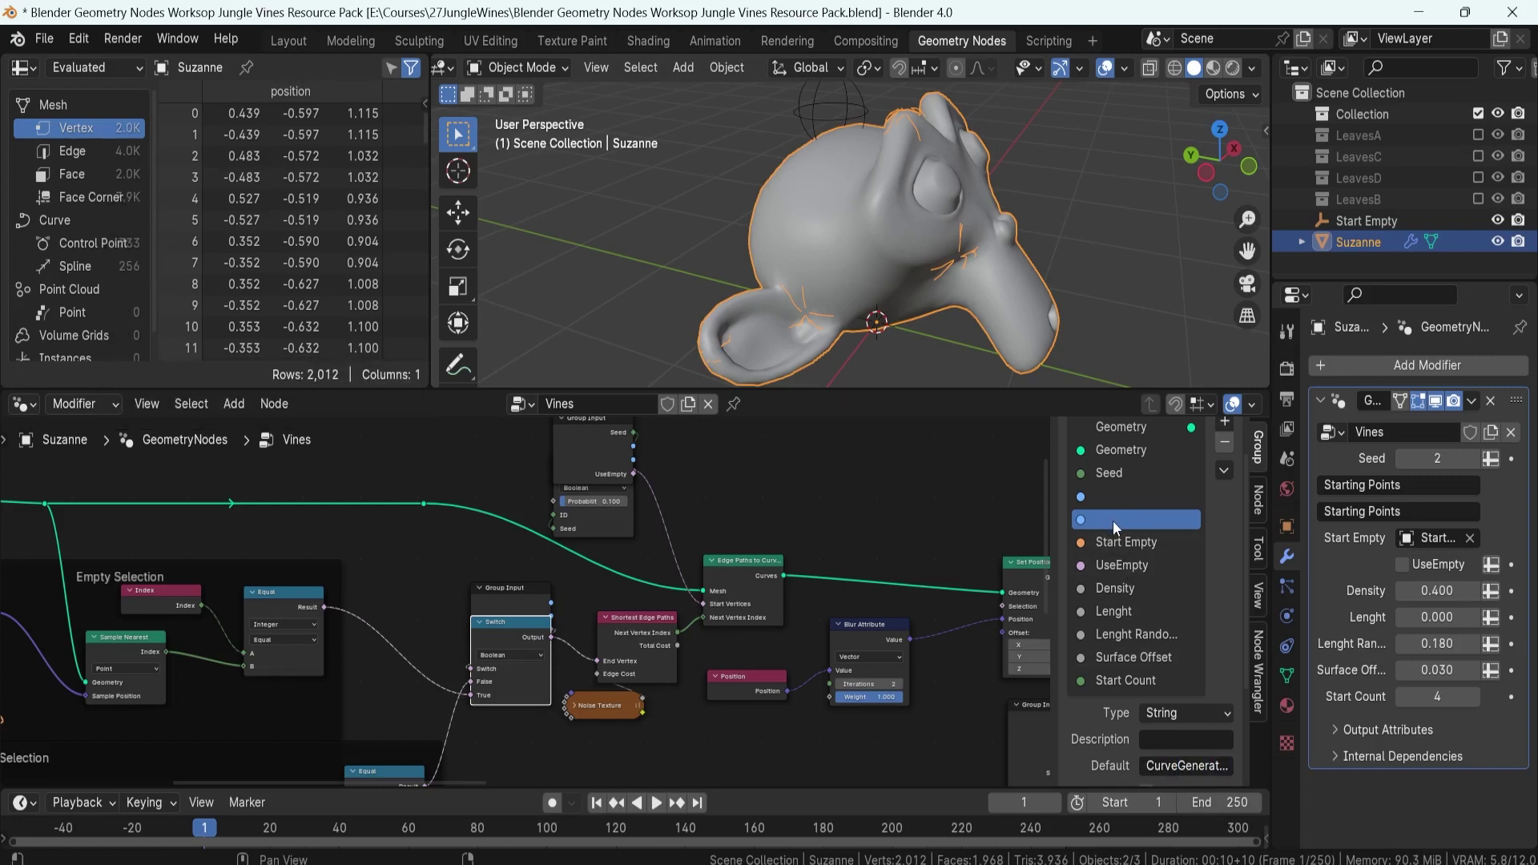
{"action": "left_click_drag", "start_coordinate": [1117, 523], "coordinate": [1122, 583]}
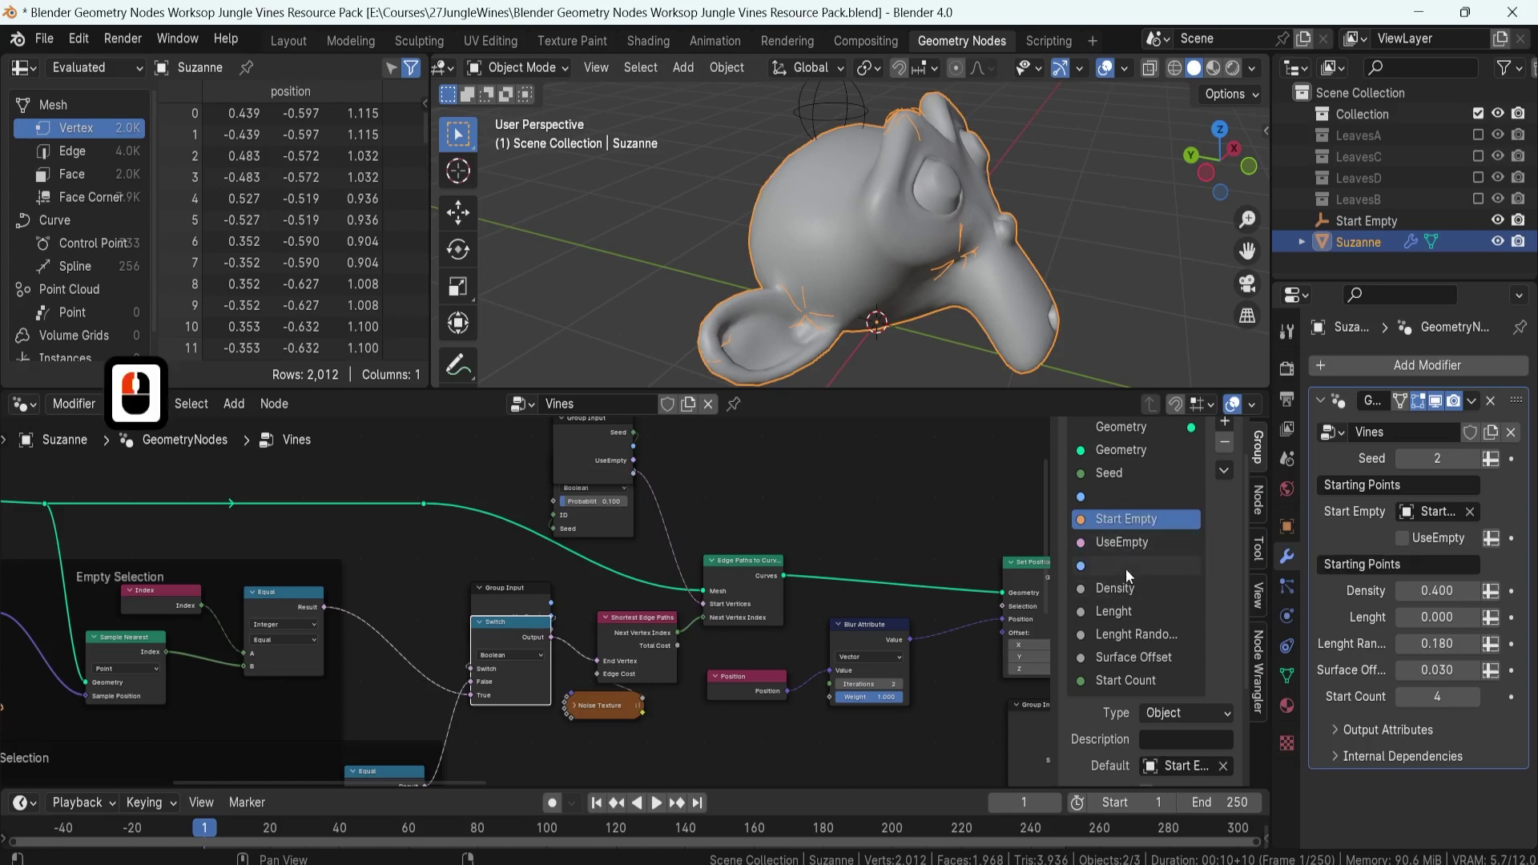
- Change the second String input's default to "Curve Generation" and reset its text field in the modifier to the default value
{"action": "scroll", "coordinate": [1175, 723], "scroll_direction": "down", "scroll_amount": 2}
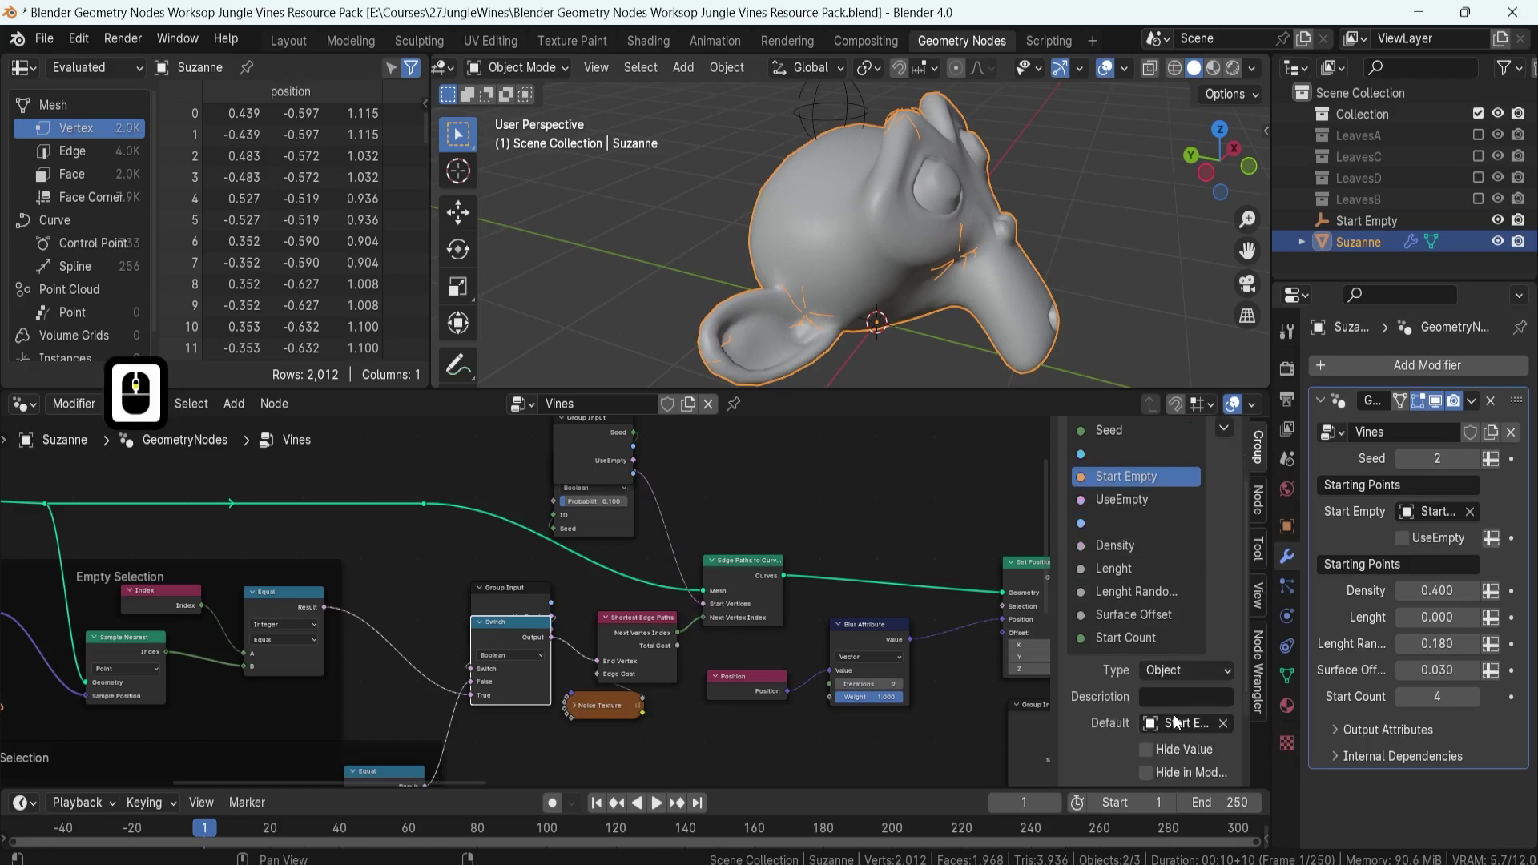
{"action": "scroll", "coordinate": [1178, 701], "scroll_direction": "down", "scroll_amount": 3}
{"action": "scroll", "coordinate": [1177, 697], "scroll_direction": "up", "scroll_amount": 2}
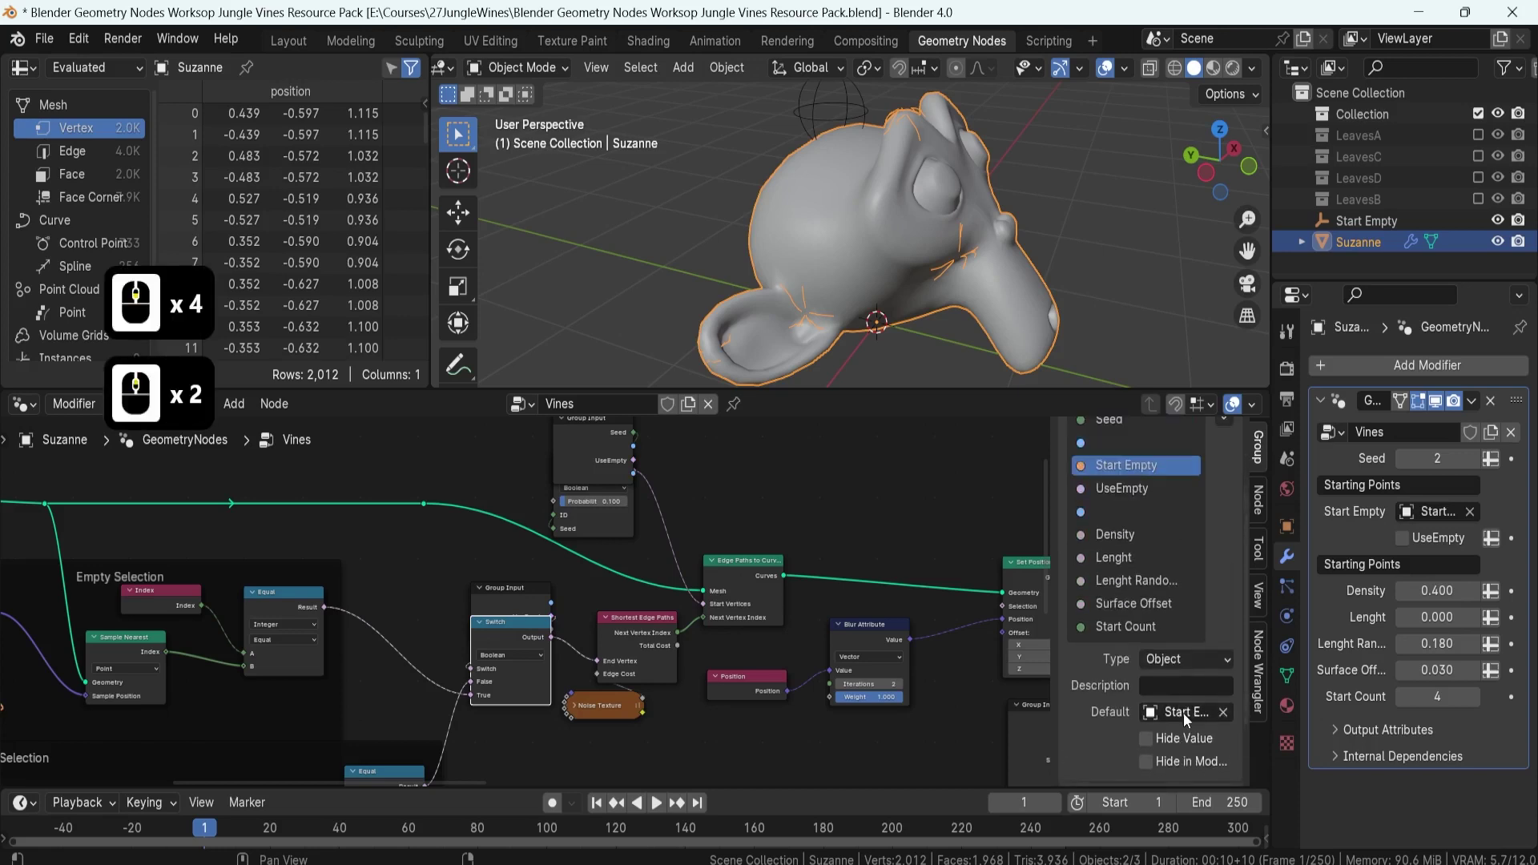
{"action": "left_click", "coordinate": [1139, 513]}
{"action": "left_click", "coordinate": [1170, 713]}
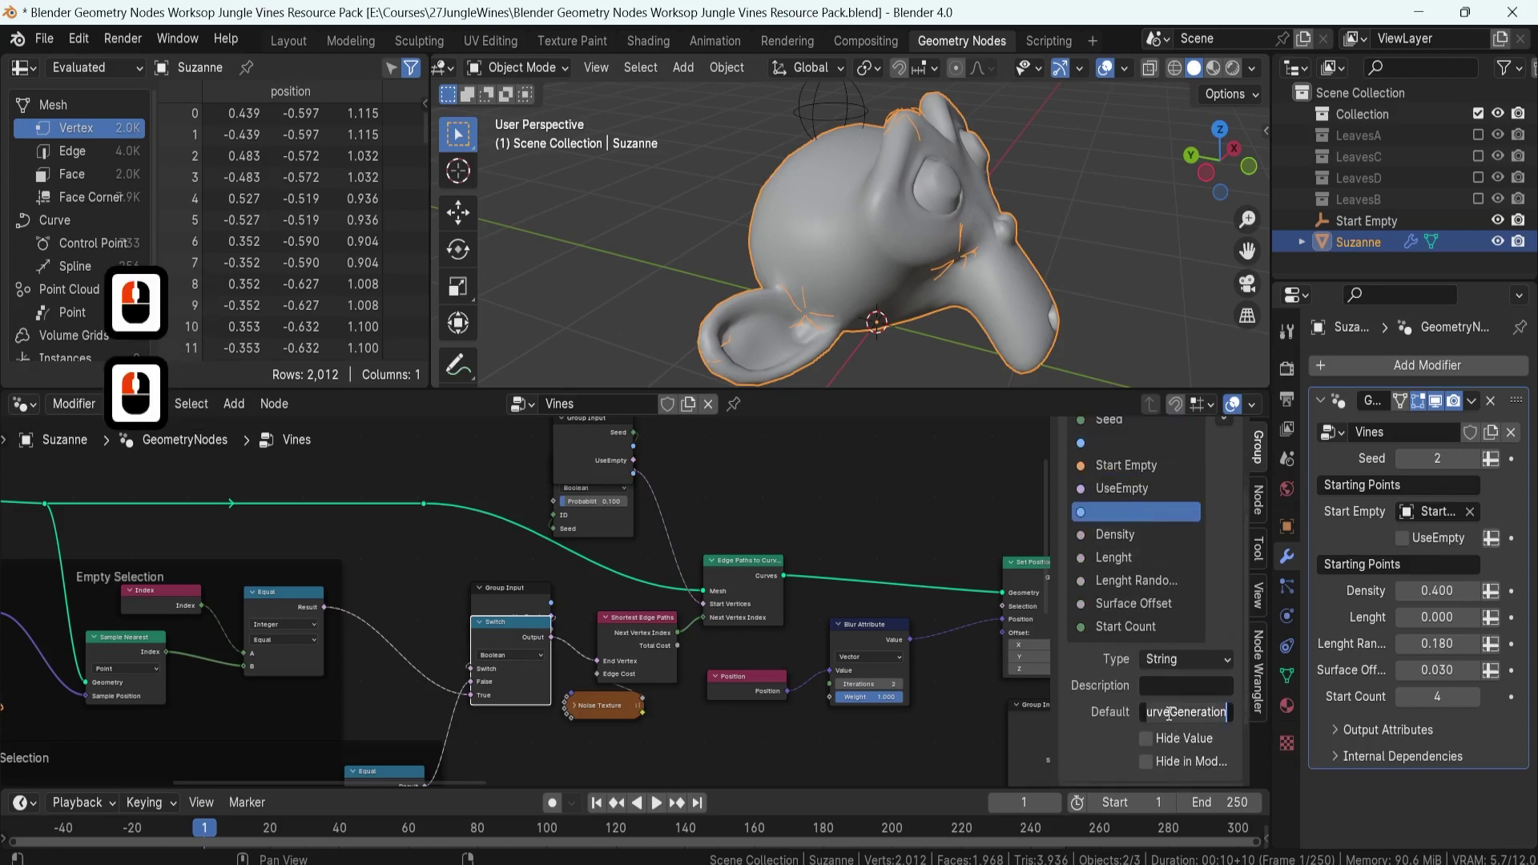
{"action": "key", "text": "shift"}
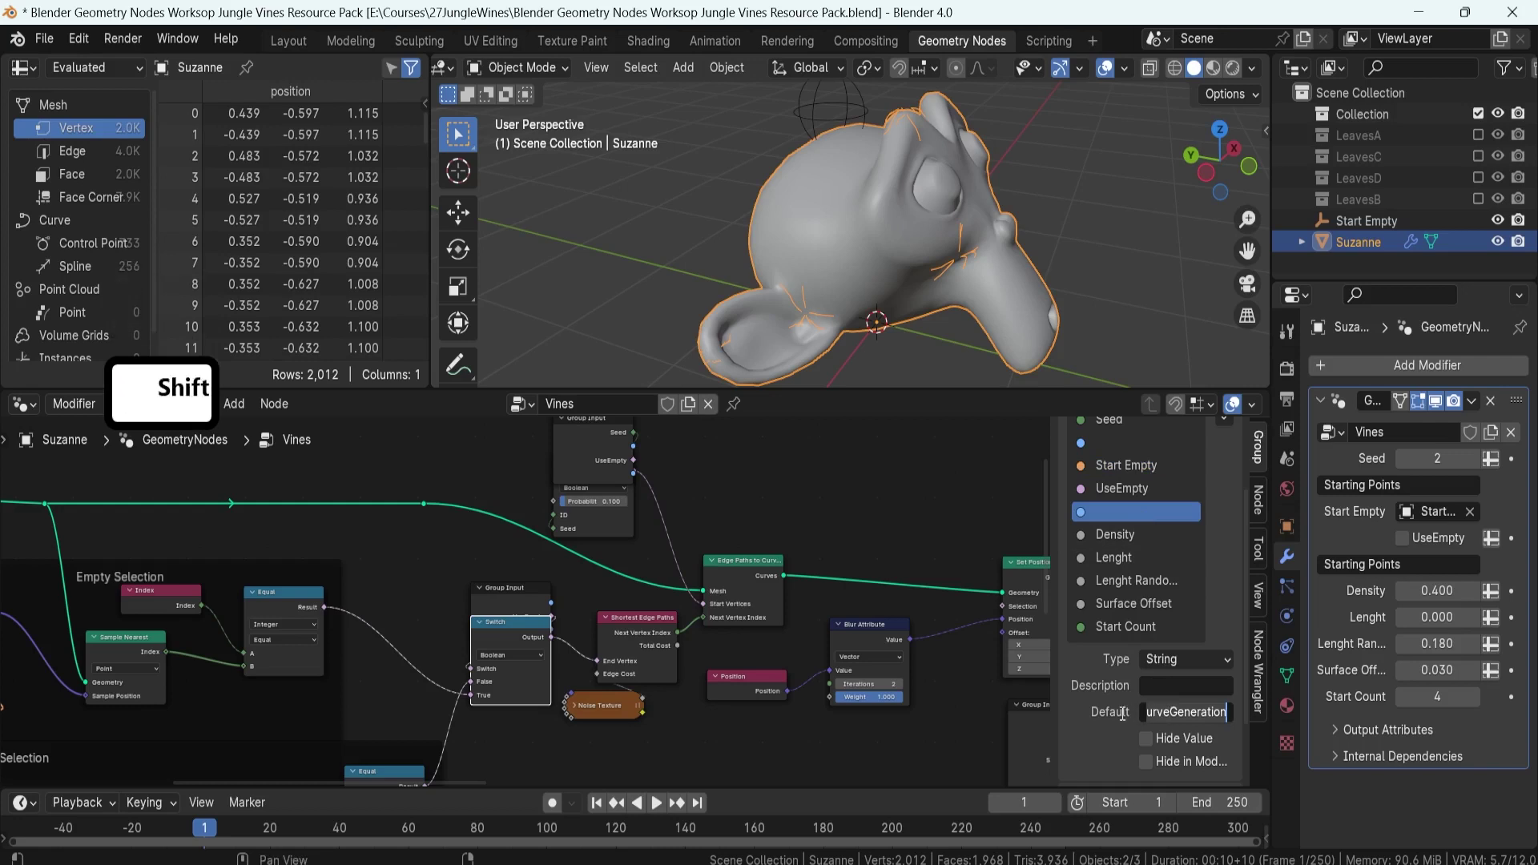
{"action": "left_click", "coordinate": [1169, 713]}
{"action": "left_click", "coordinate": [1138, 709]}
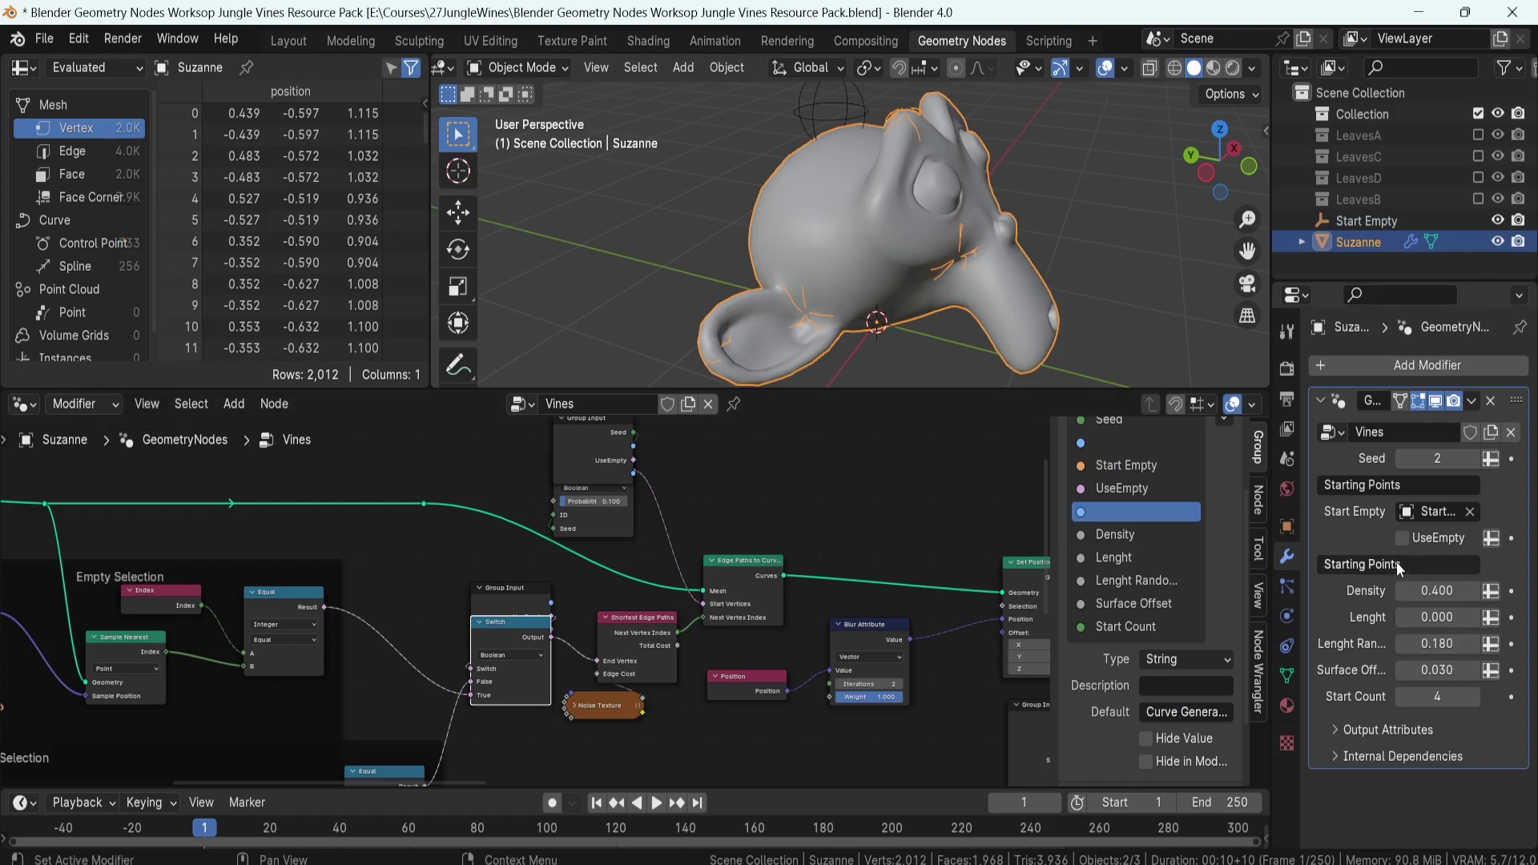
{"action": "key", "text": "BackSpace"}
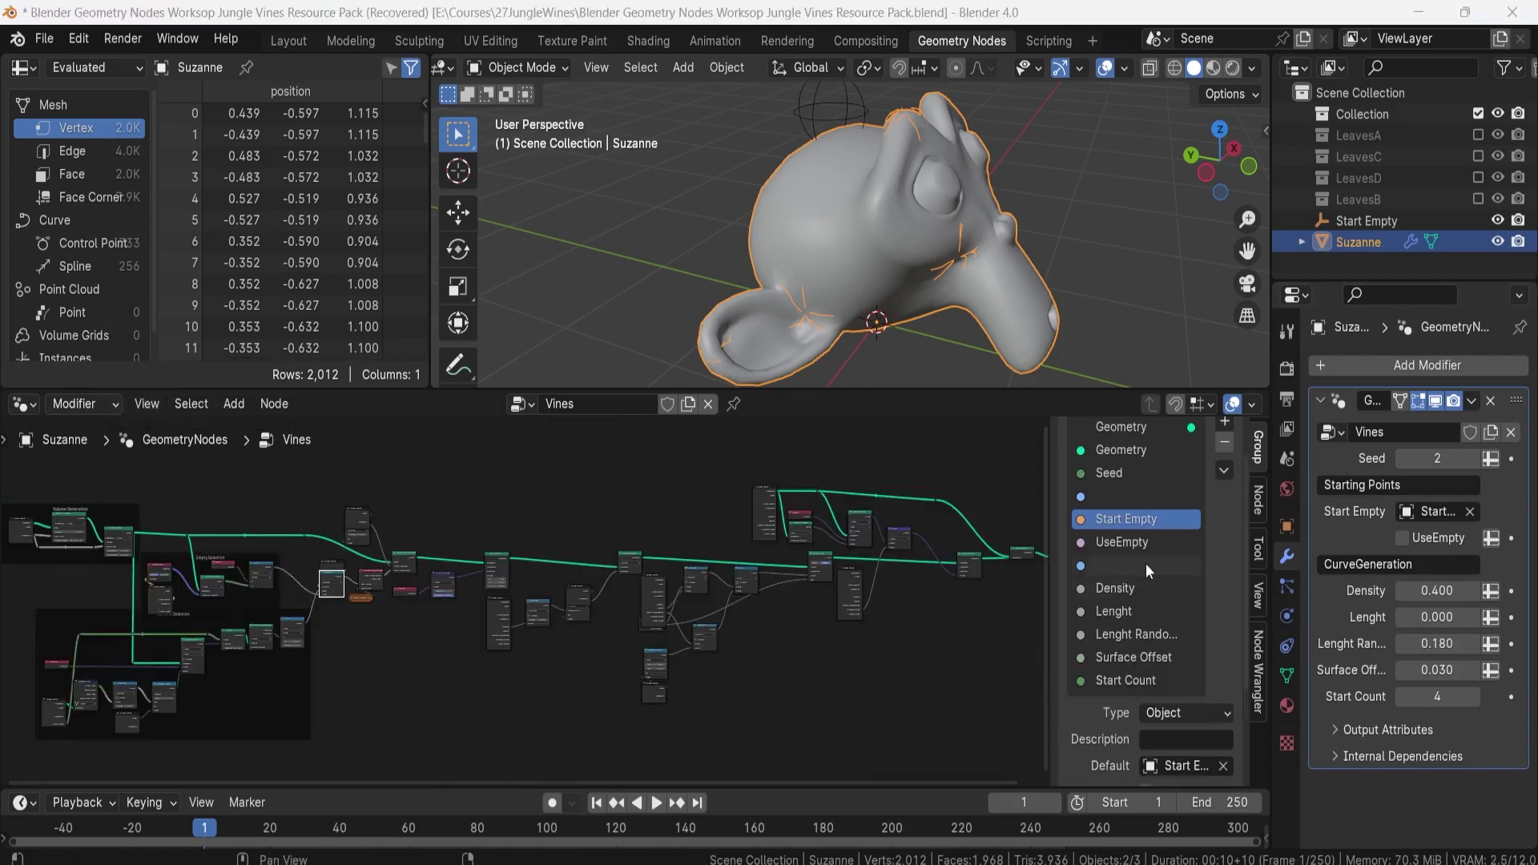
- Move the Start Count input directly below UseEmpty, into the Starting Points section
{"action": "left_click", "coordinate": [1122, 679]}
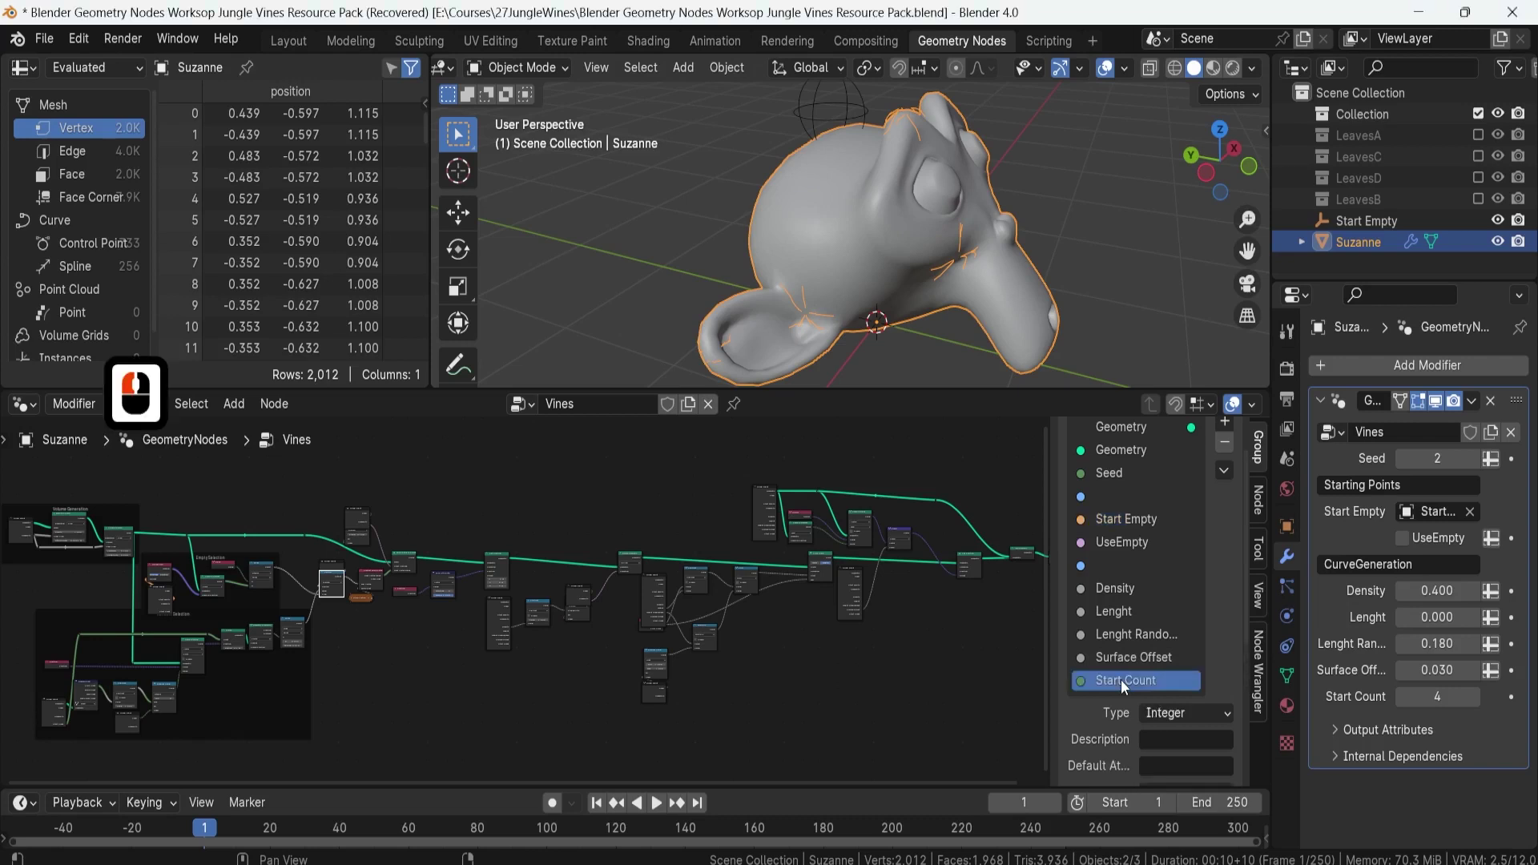
{"action": "left_click_drag", "start_coordinate": [1123, 679], "coordinate": [1125, 561]}
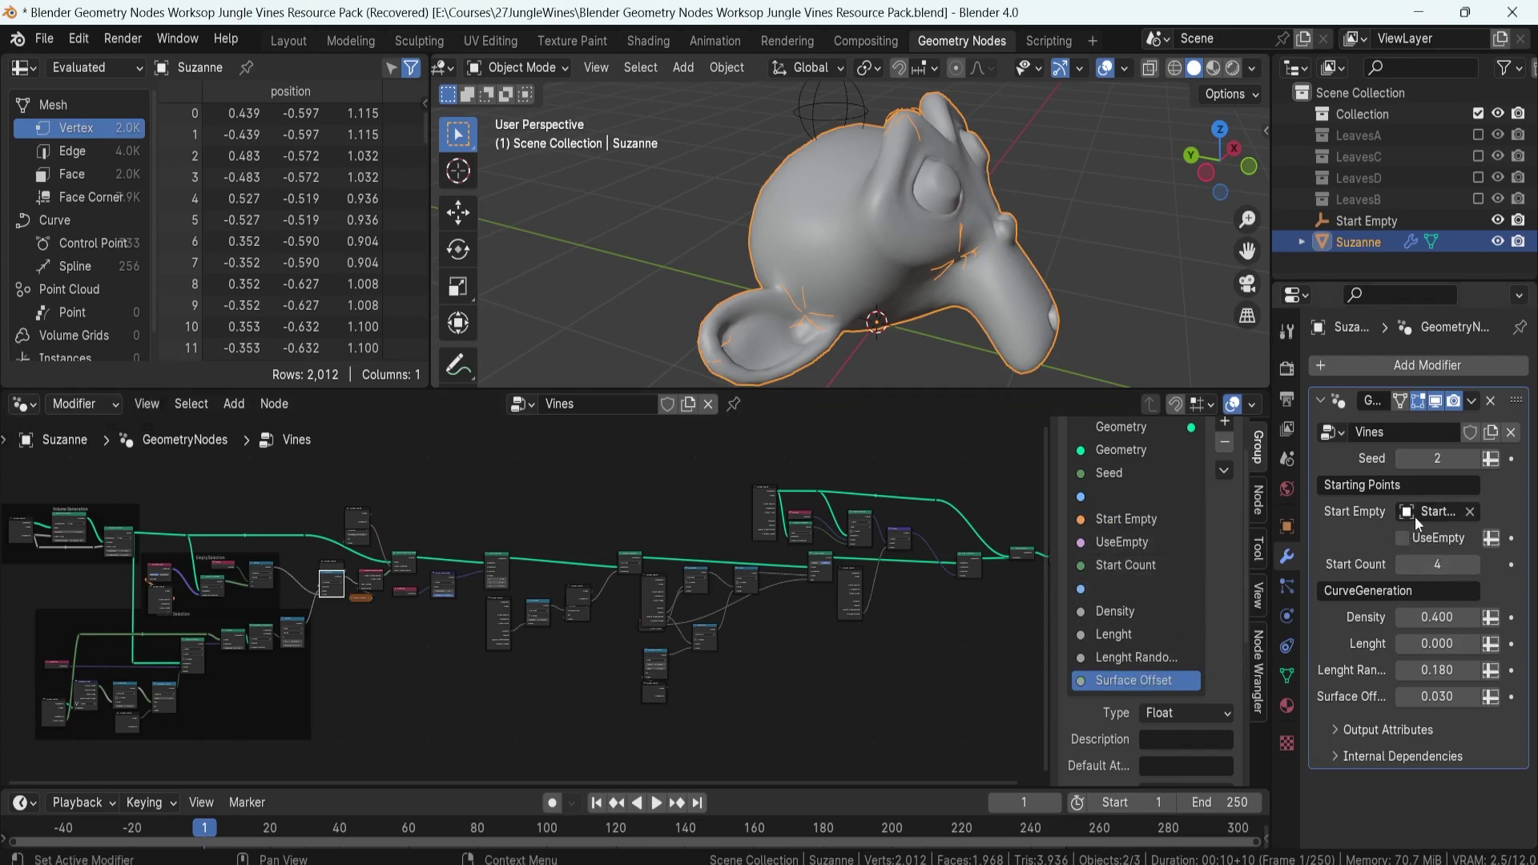
{"action": "scroll", "coordinate": [818, 661], "scroll_direction": "down", "scroll_amount": 7}
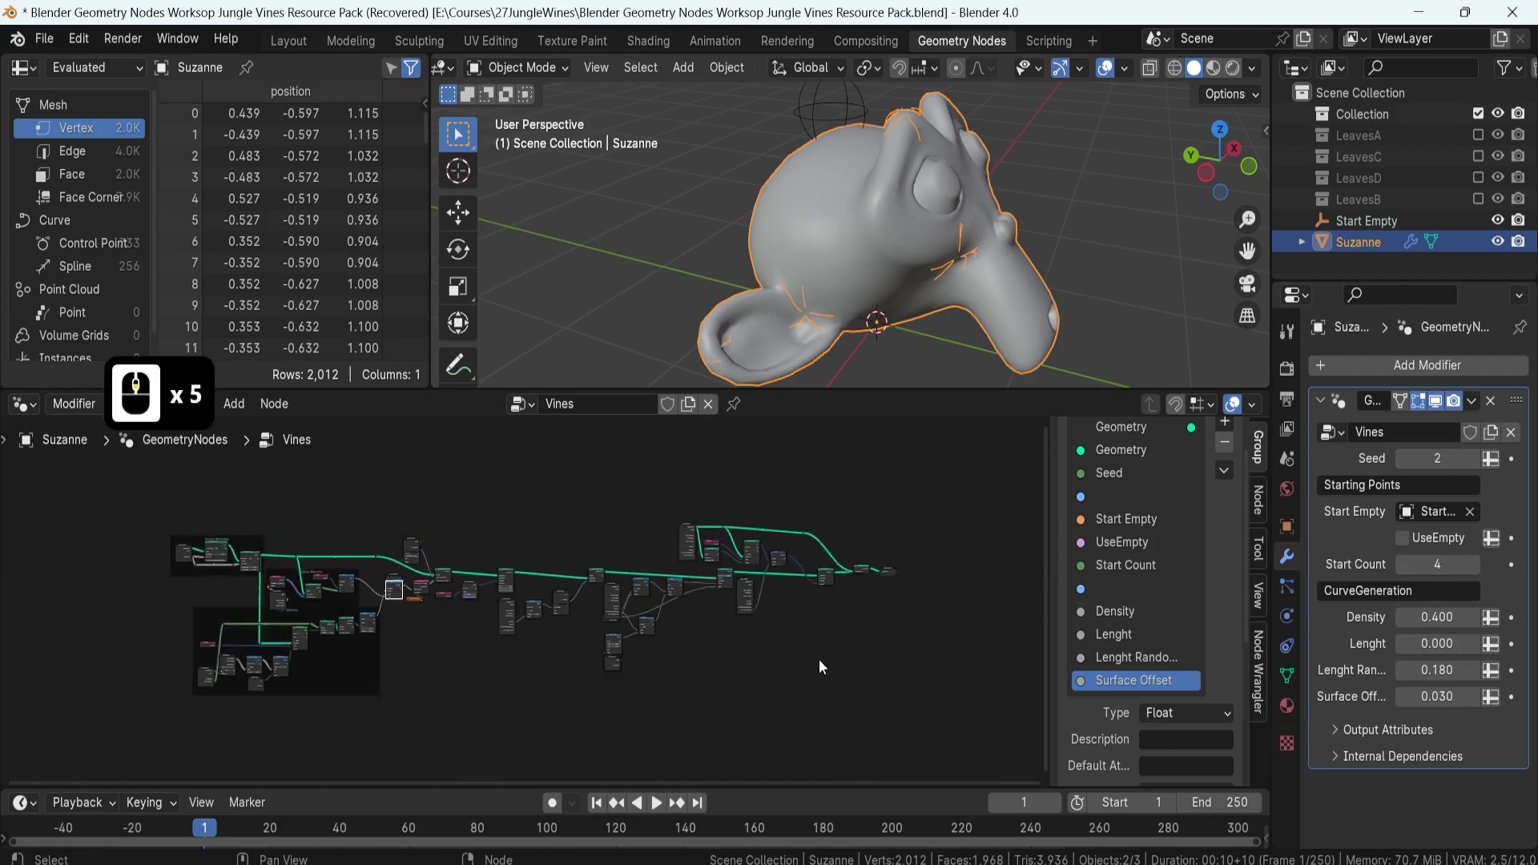
{"action": "scroll", "coordinate": [822, 627], "scroll_direction": "up", "scroll_amount": 5}
{"action": "scroll", "coordinate": [660, 561], "scroll_direction": "up", "scroll_amount": 6}
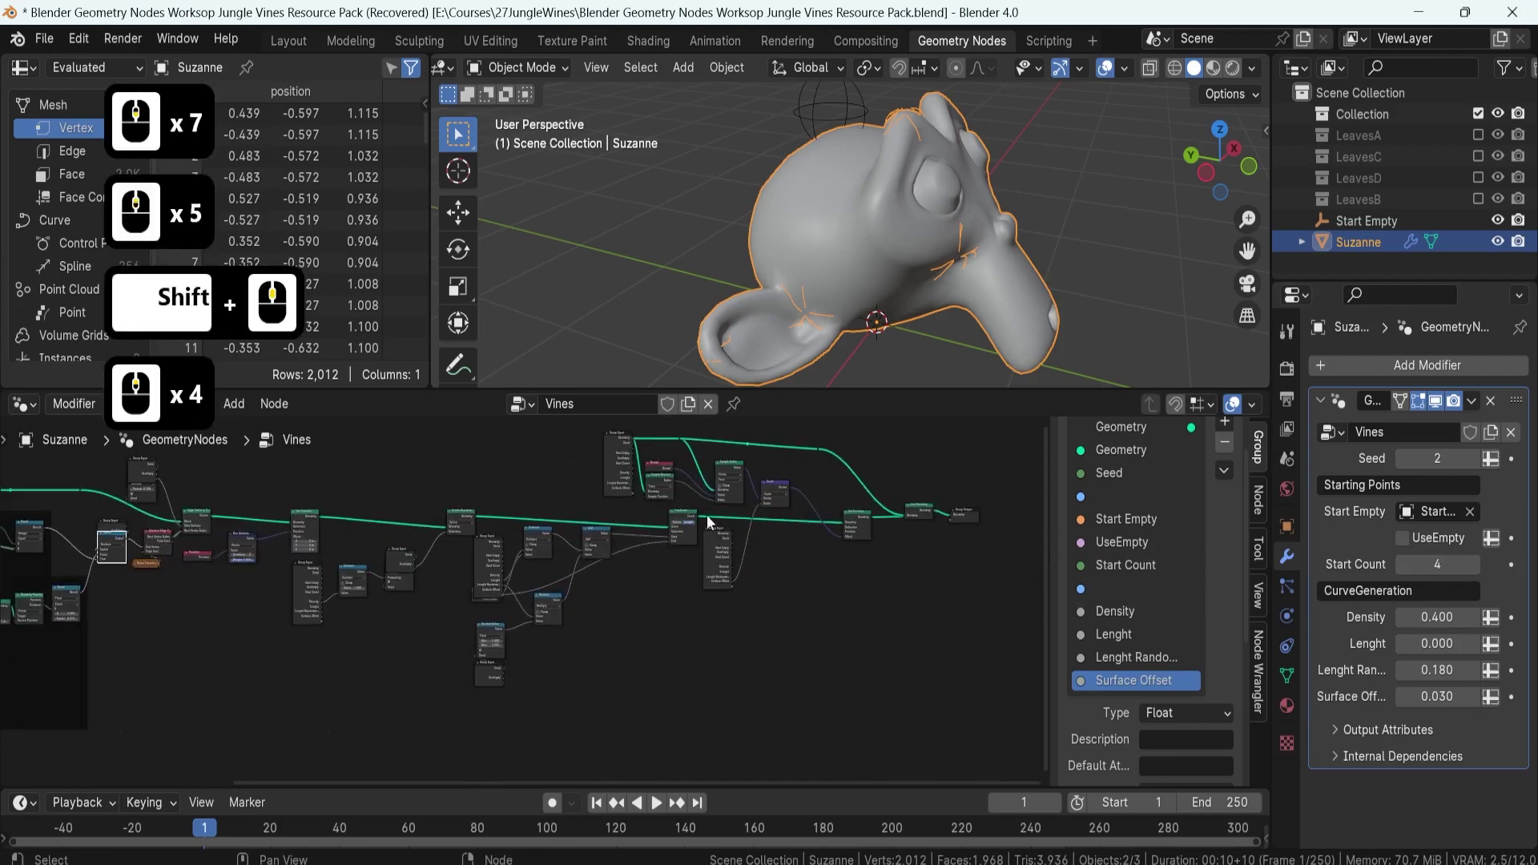
- Examine the unframed nodes between the framed selection sections and Delete Geometry, from the Random Value node to Set Position
{"action": "scroll", "coordinate": [469, 565], "scroll_direction": "down", "scroll_amount": 2, "text": "shift"}
{"action": "scroll", "coordinate": [433, 553], "scroll_direction": "up", "scroll_amount": 4}
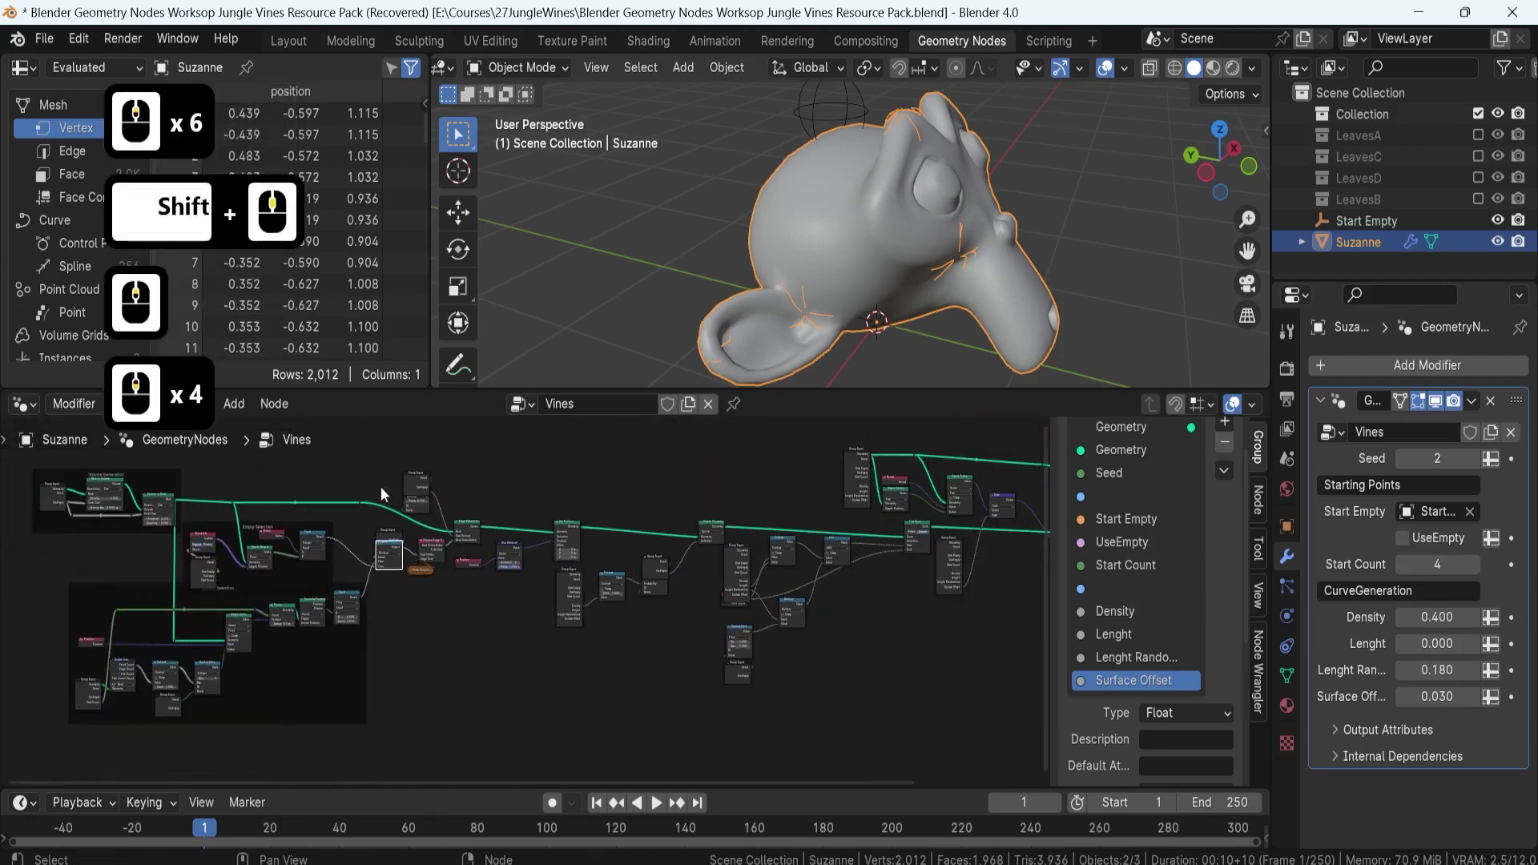
{"action": "left_click_drag", "start_coordinate": [372, 455], "coordinate": [652, 629]}
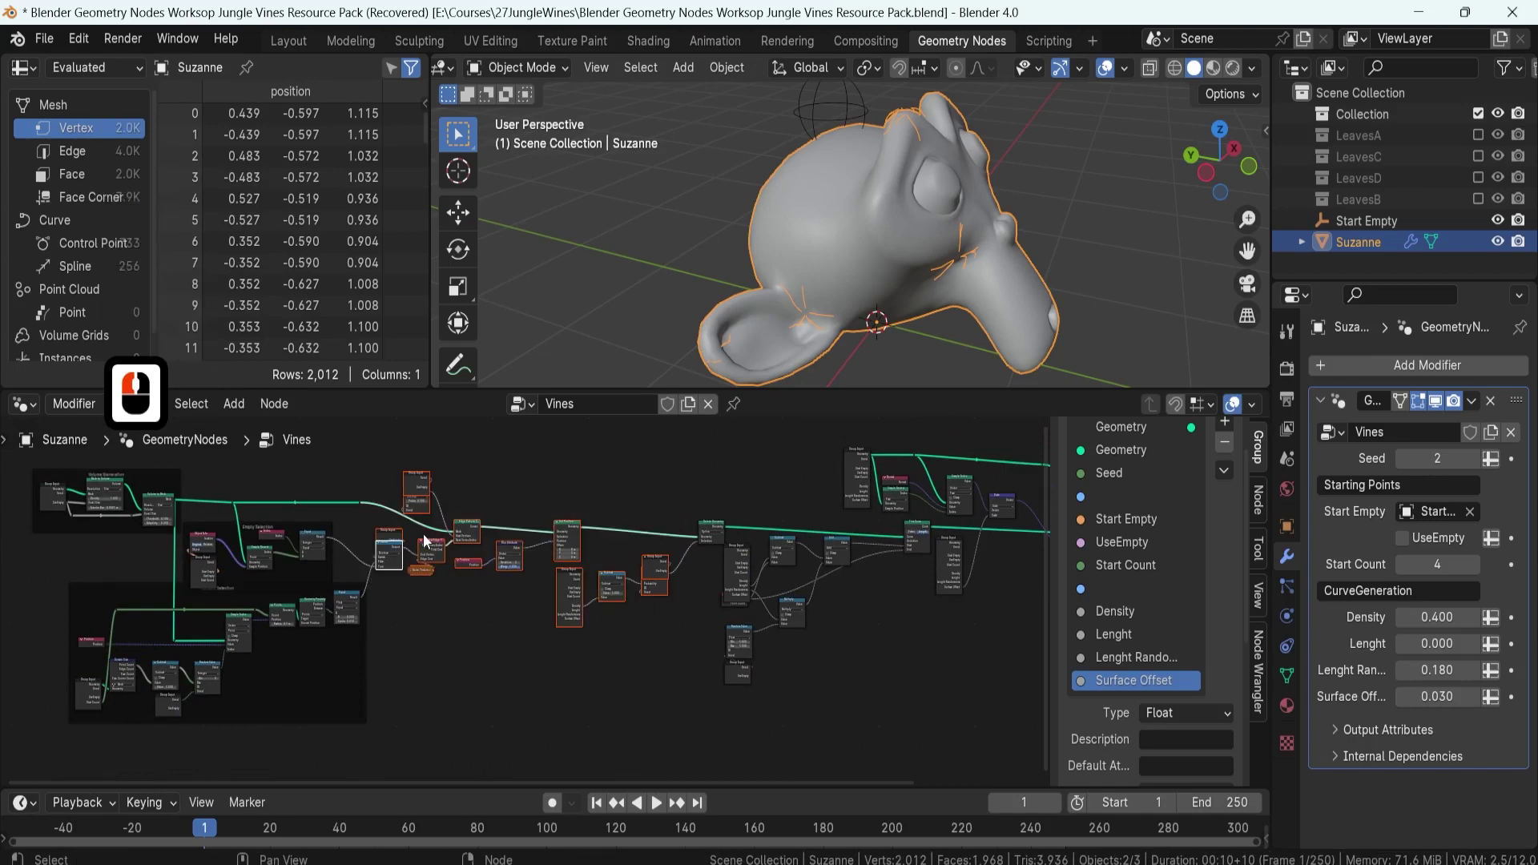
{"action": "scroll", "coordinate": [587, 569], "scroll_direction": "up", "scroll_amount": 1, "text": "shift"}
{"action": "scroll", "coordinate": [588, 569], "scroll_direction": "up", "scroll_amount": 1, "text": "shift"}
{"action": "scroll", "coordinate": [628, 589], "scroll_direction": "up", "scroll_amount": 5}
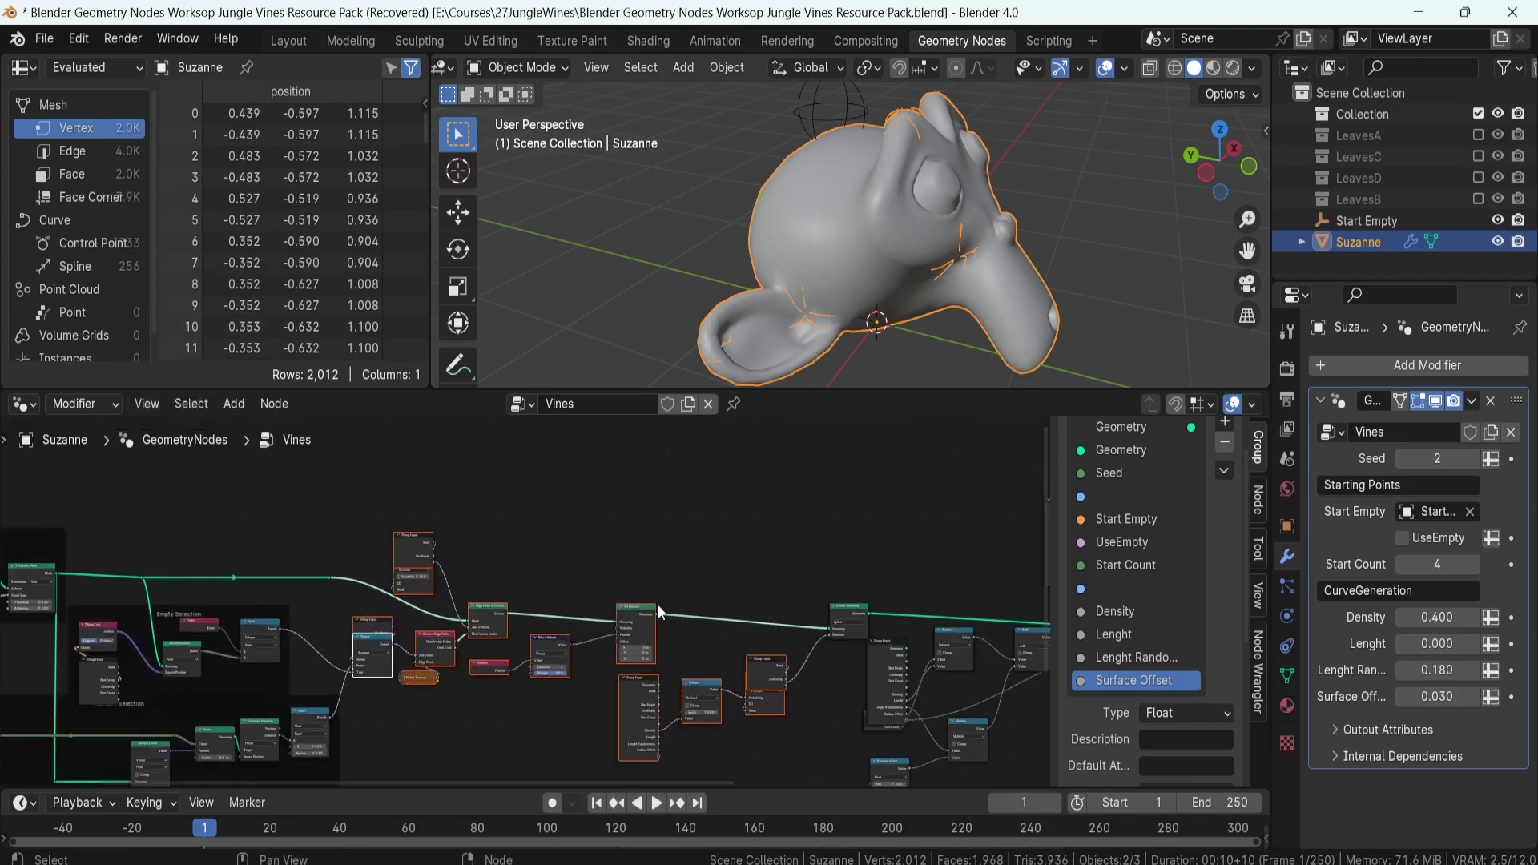
{"action": "scroll", "coordinate": [613, 625], "scroll_direction": "up", "scroll_amount": 2}
{"action": "middle_click_drag", "start_coordinate": [599, 617], "coordinate": [570, 522], "text": "shift"}
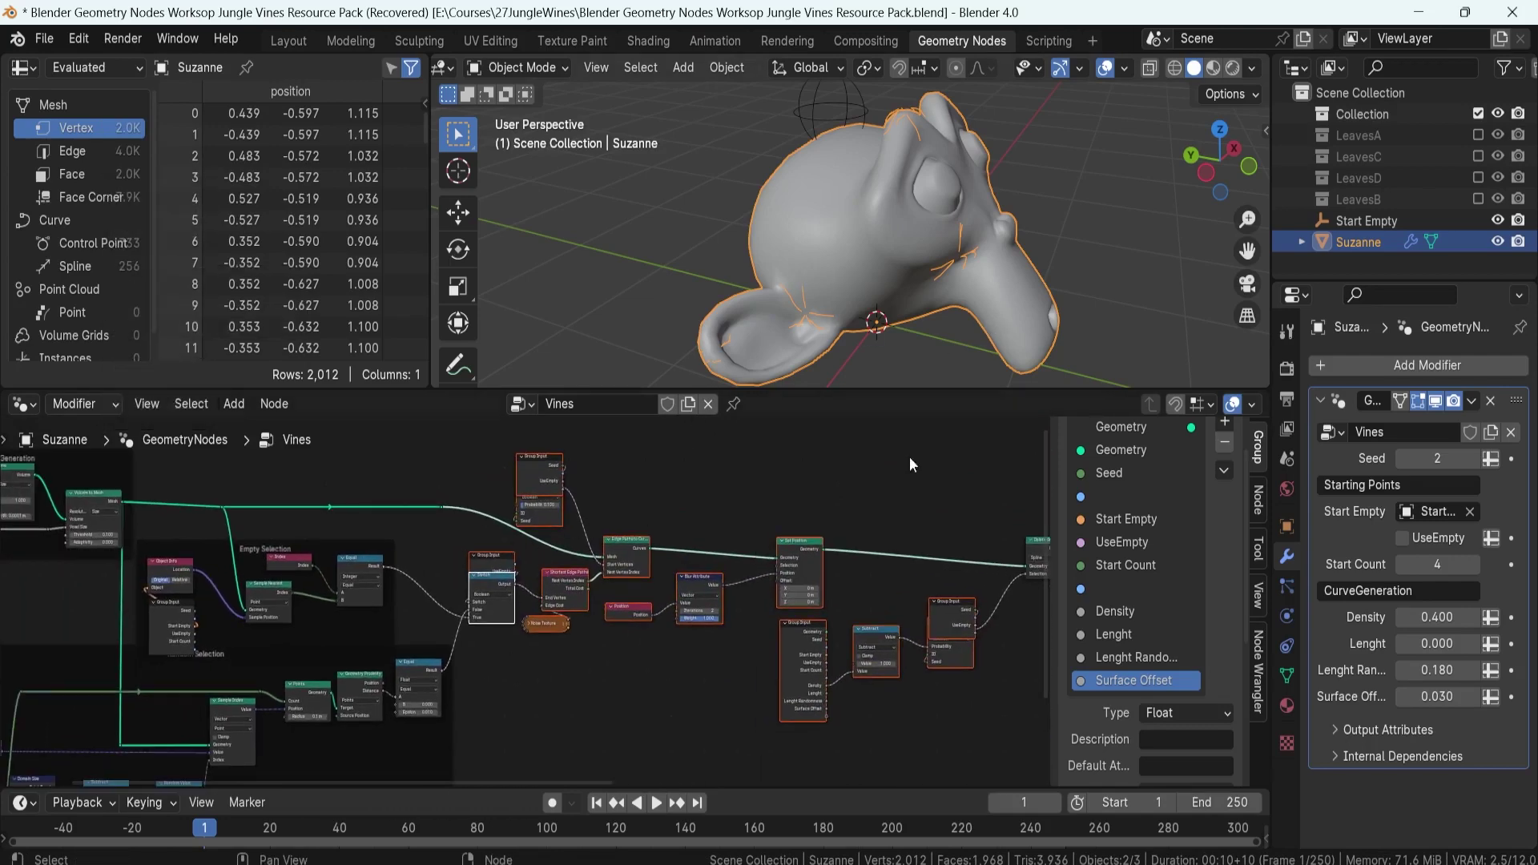
- Select the framed node sections at the start of the tree and move them farther from the unframed curve nodes
{"action": "scroll", "coordinate": [846, 593], "scroll_direction": "down", "scroll_amount": 6}
{"action": "mouse_move", "coordinate": [877, 587]}
{"action": "middle_mouse_down", "text": "shift"}
{"action": "mouse_move", "coordinate": [625, 573]}
{"action": "mouse_move", "coordinate": [900, 577]}
{"action": "middle_mouse_up", "text": "shift"}
{"action": "left_click_drag", "start_coordinate": [185, 479], "coordinate": [549, 773]}
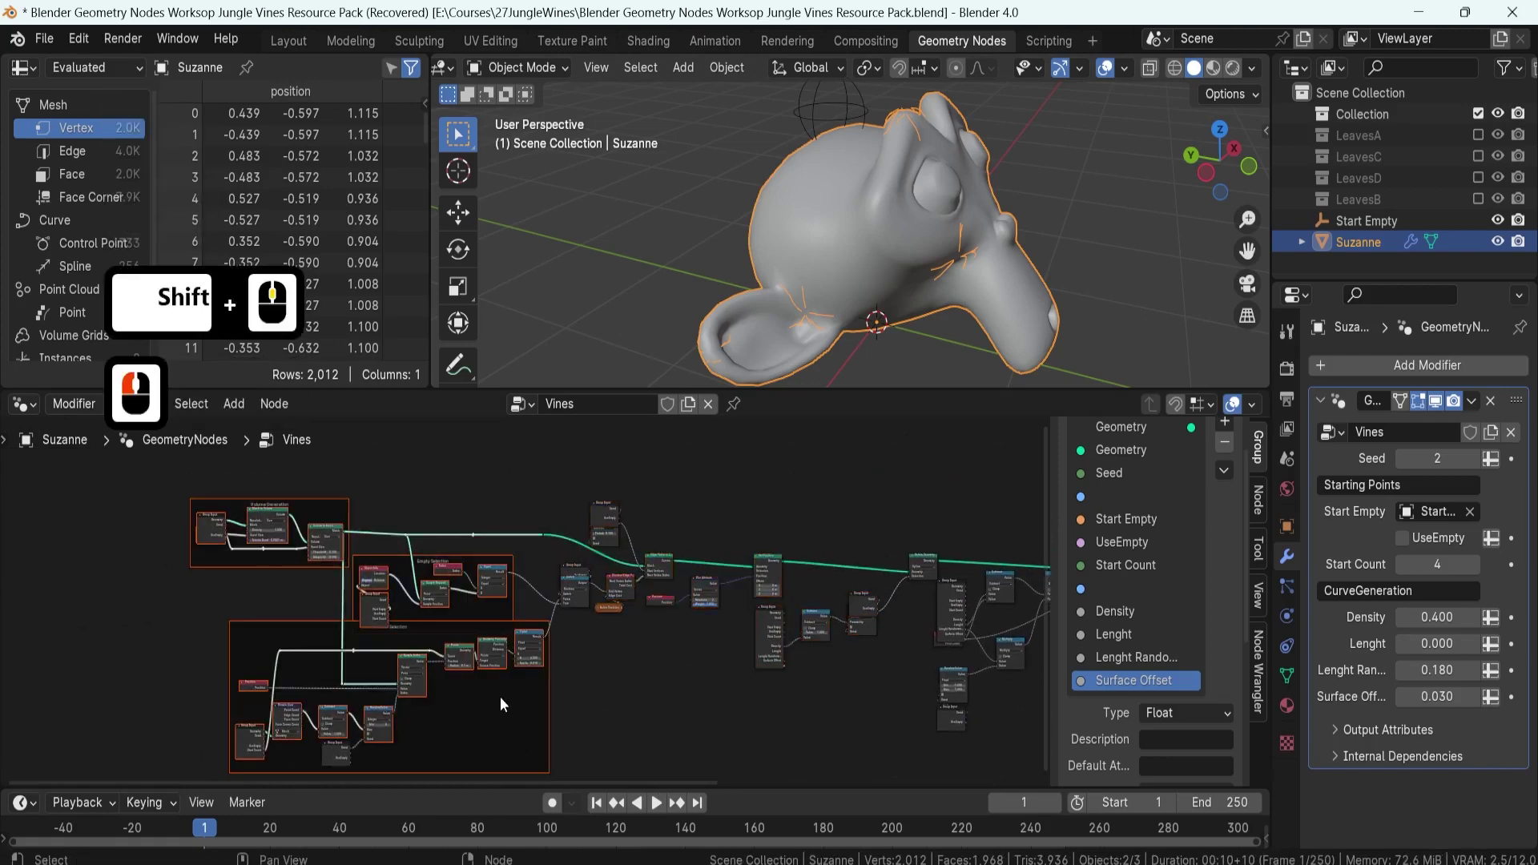
{"action": "key", "text": "g"}
{"action": "left_click", "coordinate": [472, 695]}
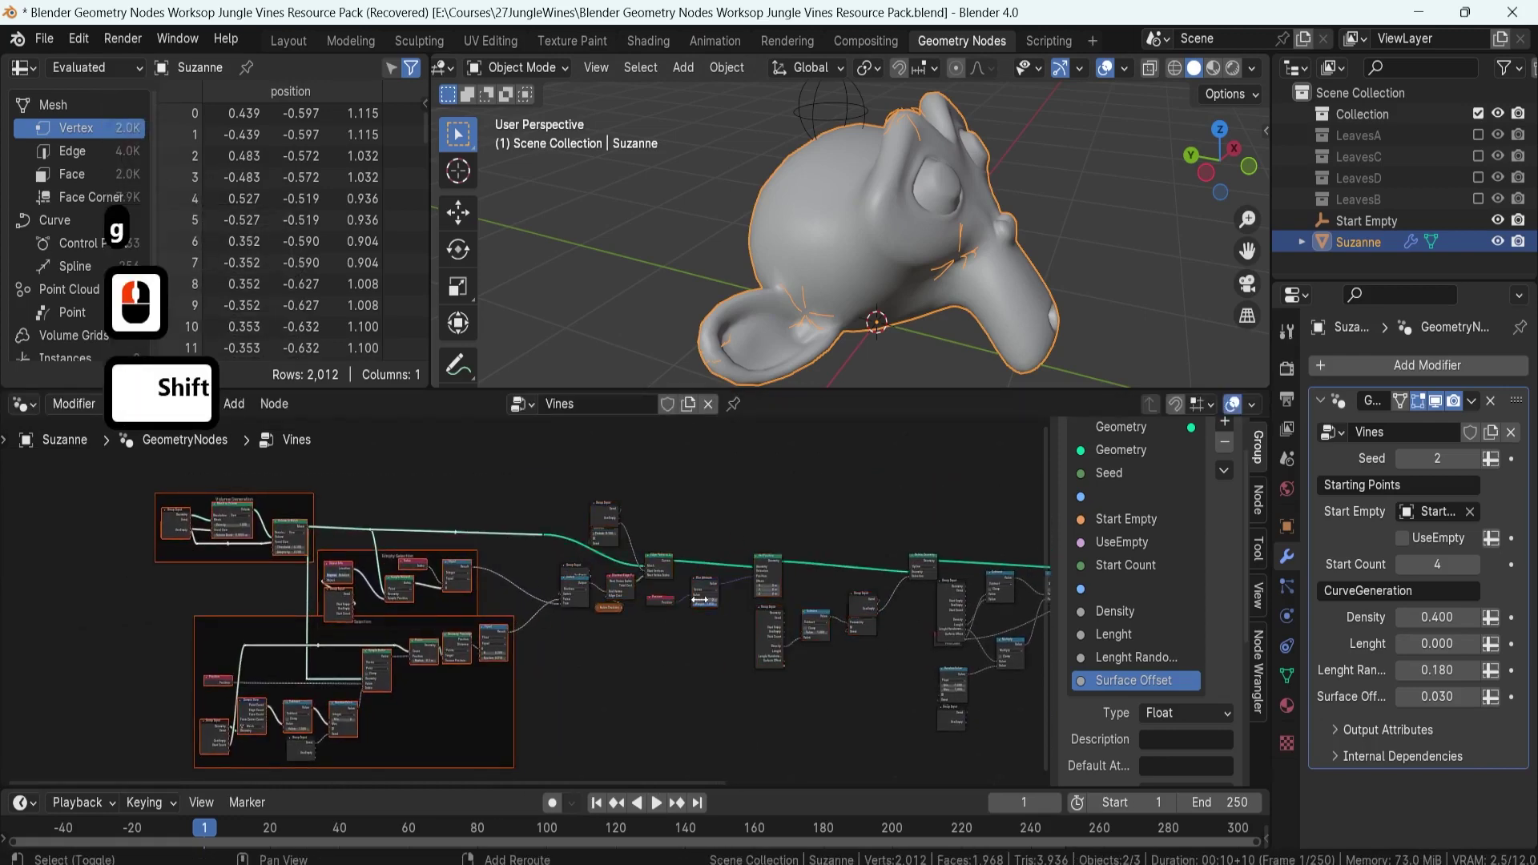
- Move the Group Input node above the Boolean Random Value node that feeds Edge Paths to Curves
{"action": "middle_click_drag", "start_coordinate": [735, 620], "coordinate": [497, 636], "text": "shift"}
{"action": "scroll", "coordinate": [693, 594], "scroll_direction": "down", "scroll_amount": 3}
{"action": "middle_click_drag", "start_coordinate": [694, 595], "coordinate": [610, 530], "text": "shift"}
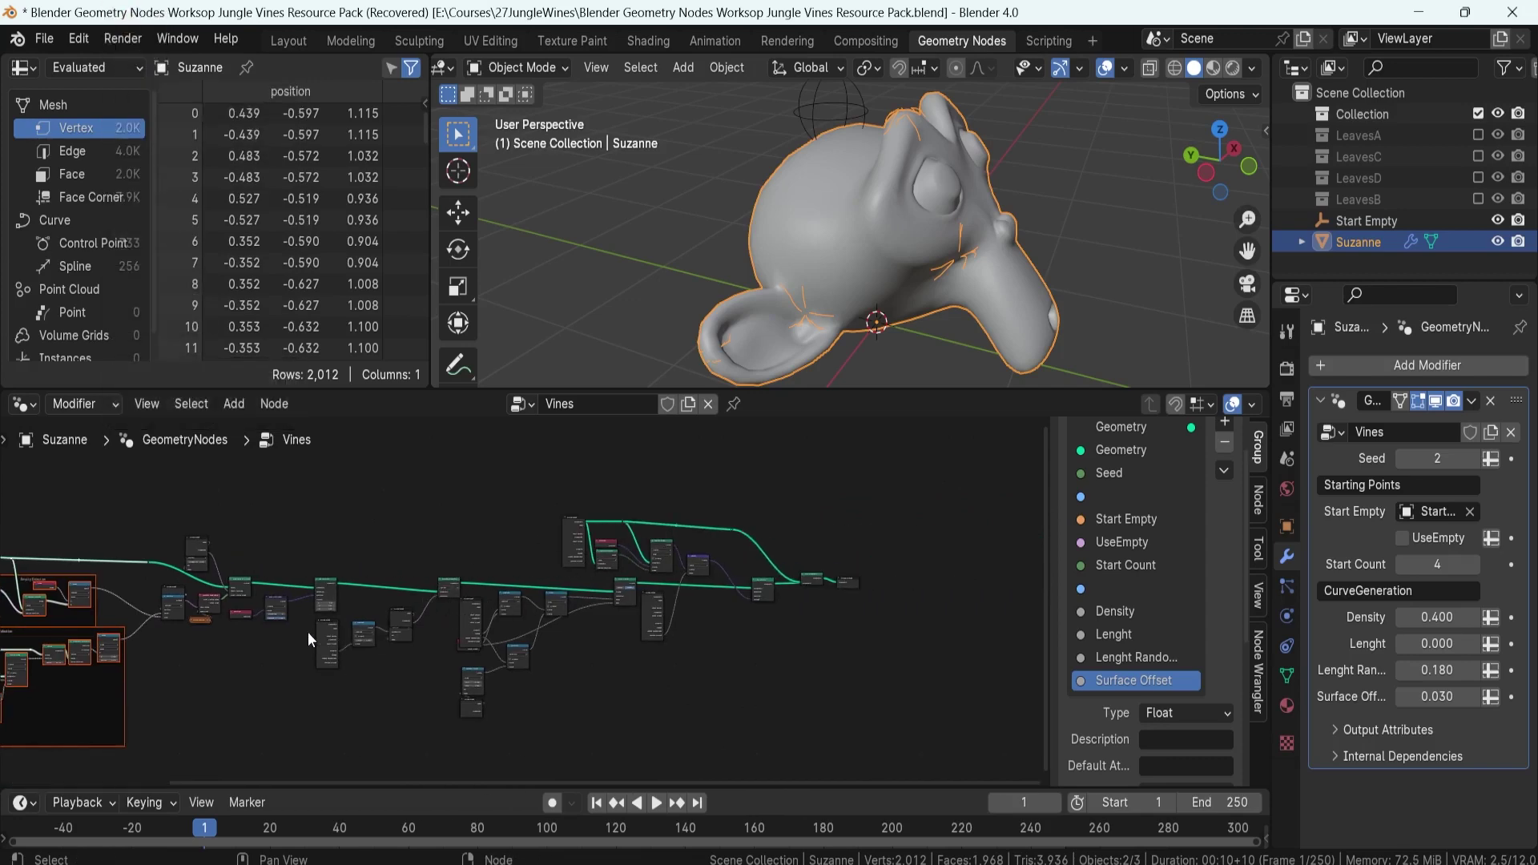
{"action": "middle_click_drag", "start_coordinate": [308, 632], "coordinate": [417, 633], "text": "shift"}
{"action": "scroll", "coordinate": [416, 633], "scroll_direction": "up", "scroll_amount": 6}
{"action": "scroll", "coordinate": [583, 636], "scroll_direction": "down", "scroll_amount": 1}
{"action": "scroll", "coordinate": [584, 636], "scroll_direction": "up", "scroll_amount": 5}
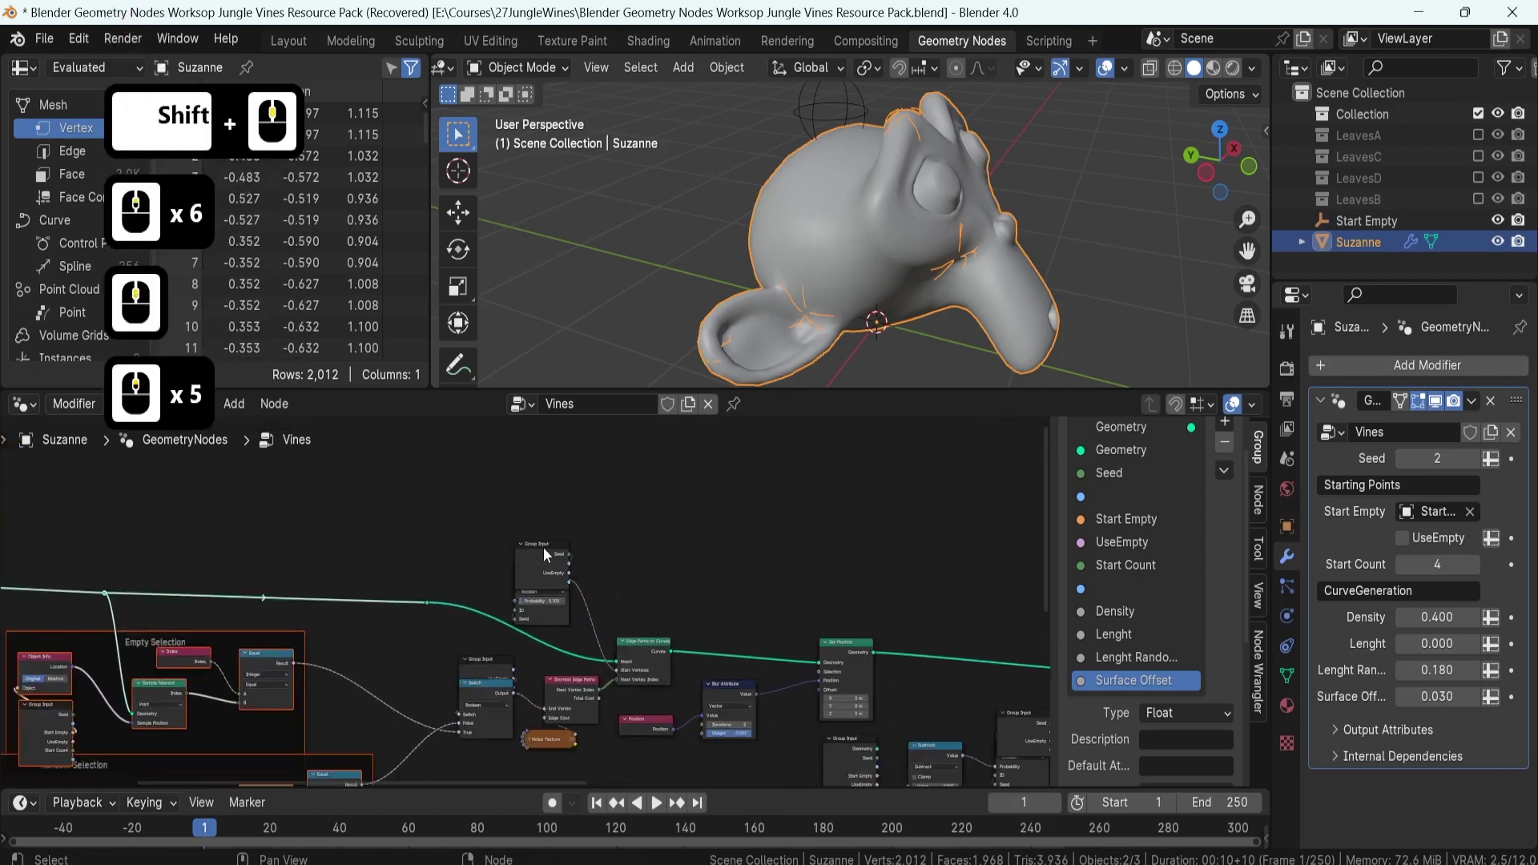
{"action": "left_click", "coordinate": [561, 581]}
{"action": "scroll", "coordinate": [625, 636], "scroll_direction": "up", "scroll_amount": 6}
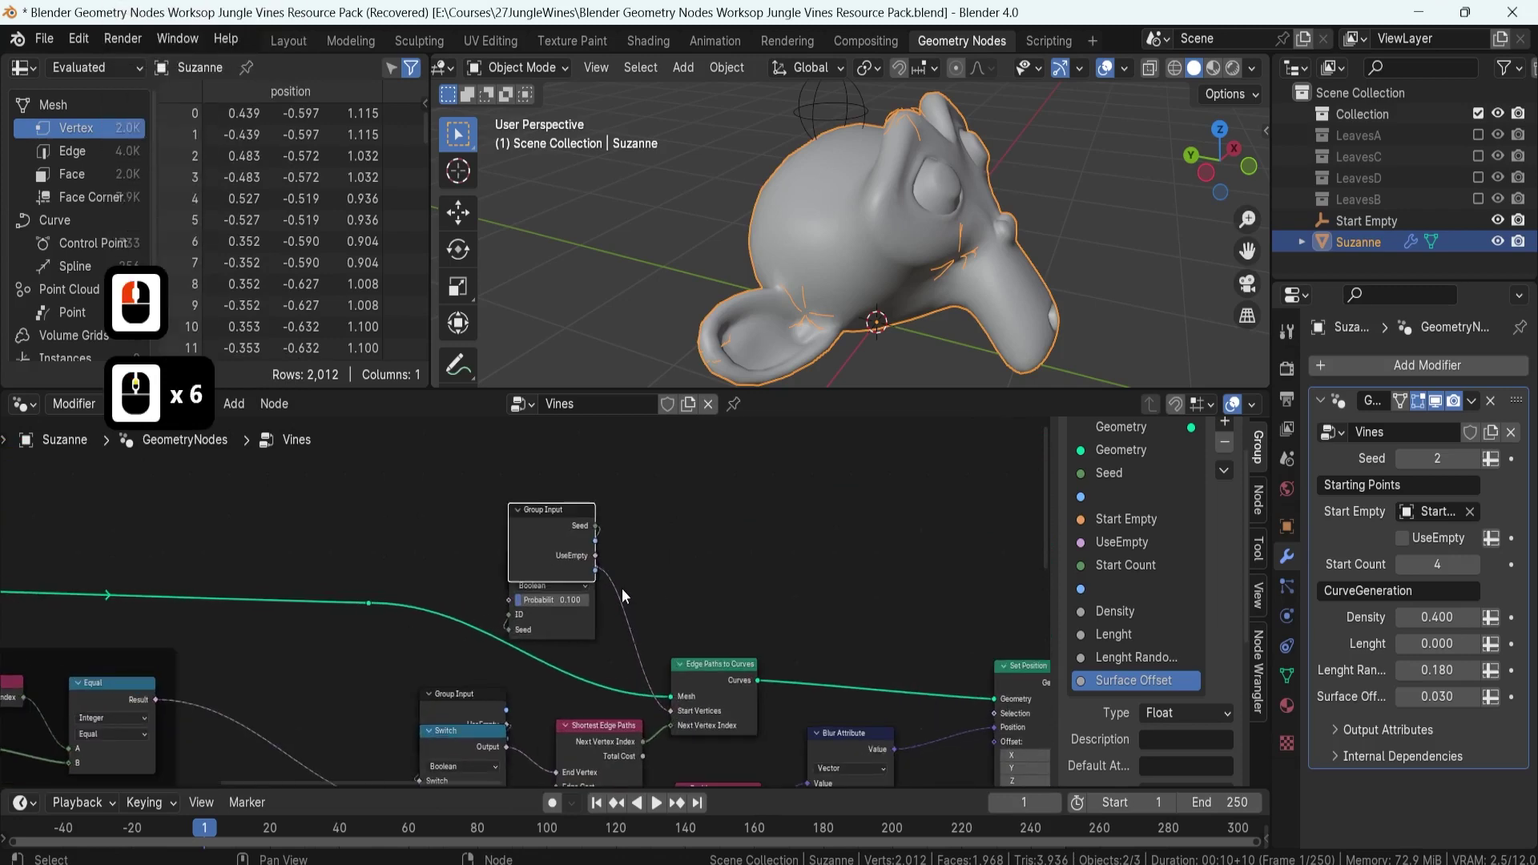
{"action": "scroll", "coordinate": [544, 577], "scroll_direction": "up", "scroll_amount": 5}
{"action": "key", "text": "g"}
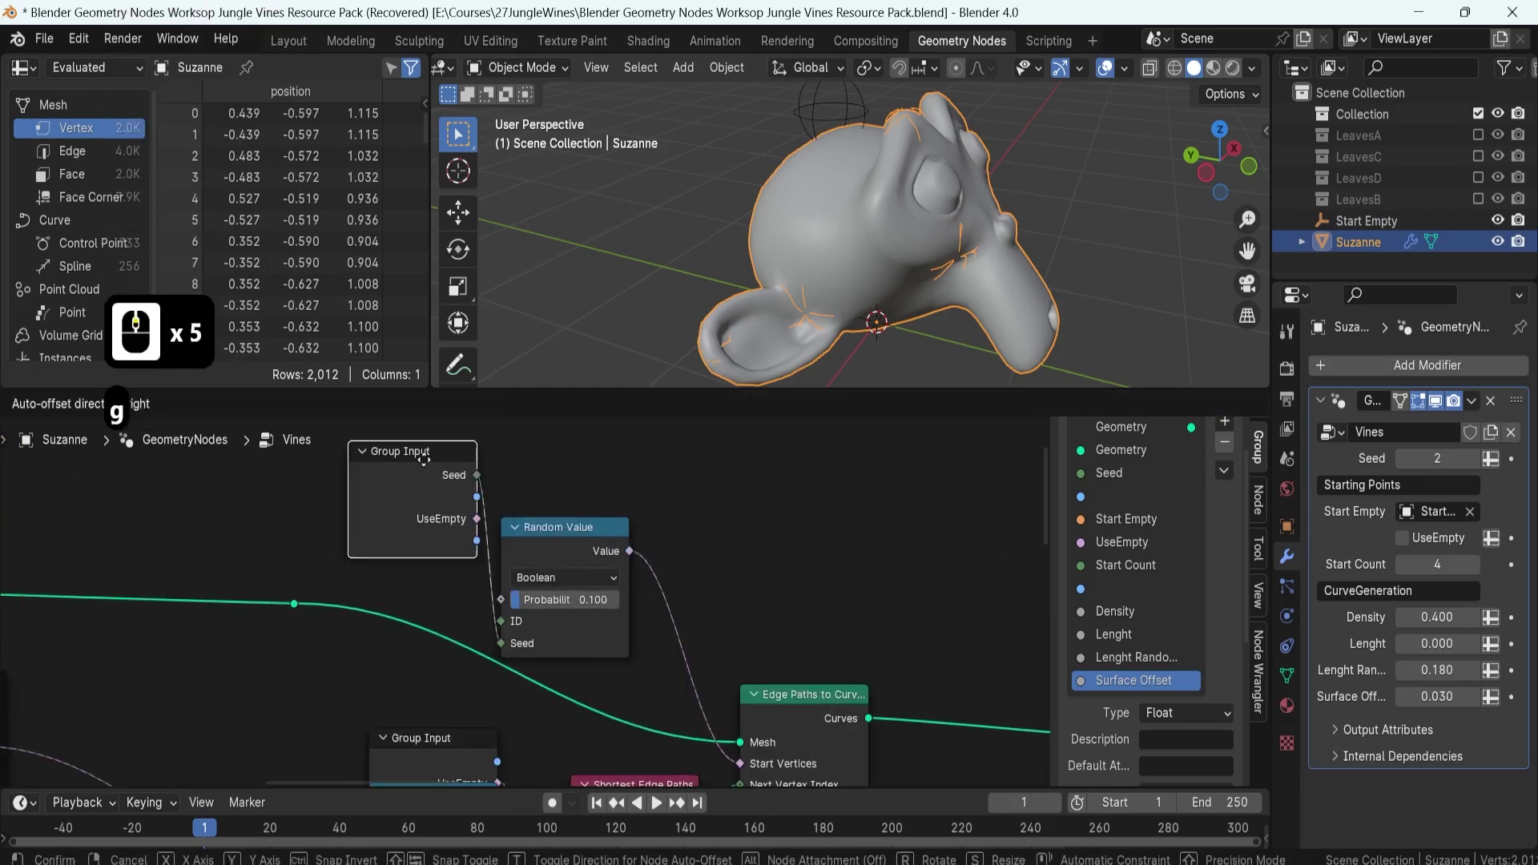
{"action": "left_click", "coordinate": [576, 609]}
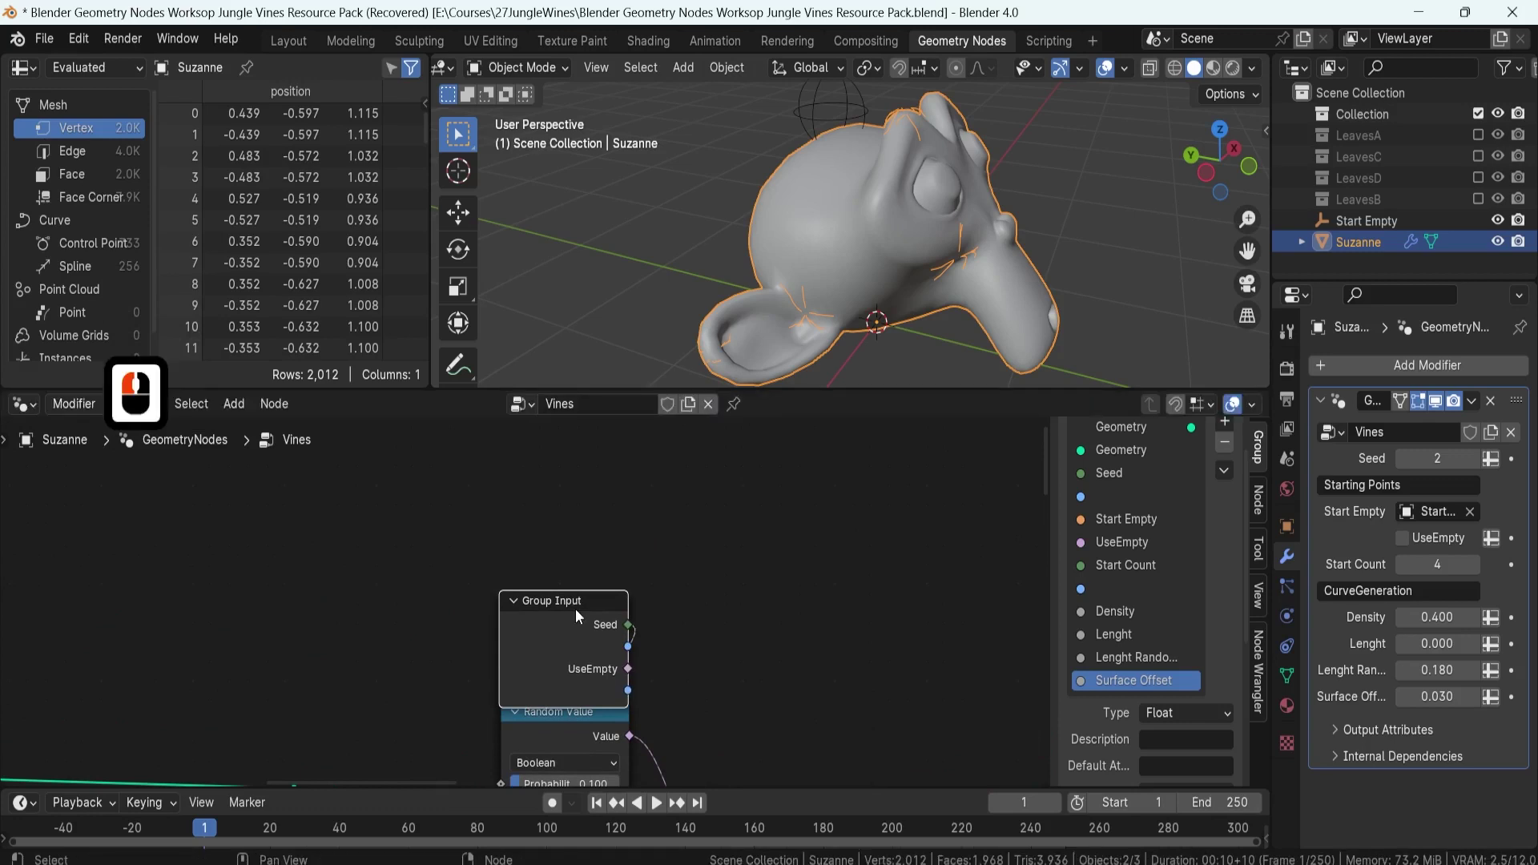
- Hide the unused sockets of the Group Input above the Boolean Random Value, keeping only Seed and the node expanded
{"action": "key", "text": "ctrl+h"}
{"action": "key", "text": "ctrl+h"}
{"action": "key", "text": "h"}
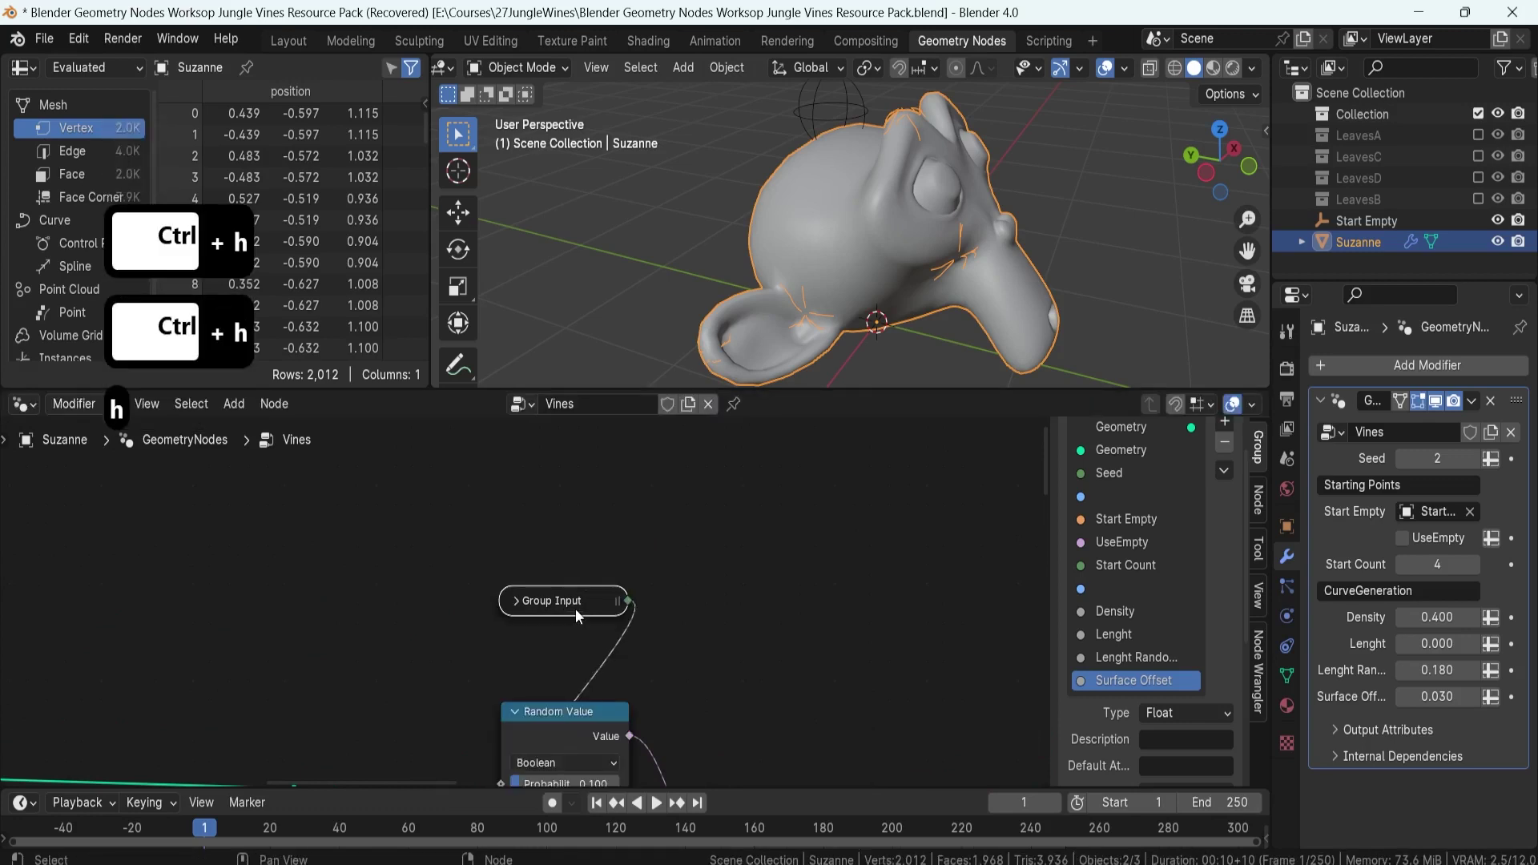
{"action": "key", "text": "h"}
{"action": "left_click", "coordinate": [575, 608]}
{"action": "key", "text": "g"}
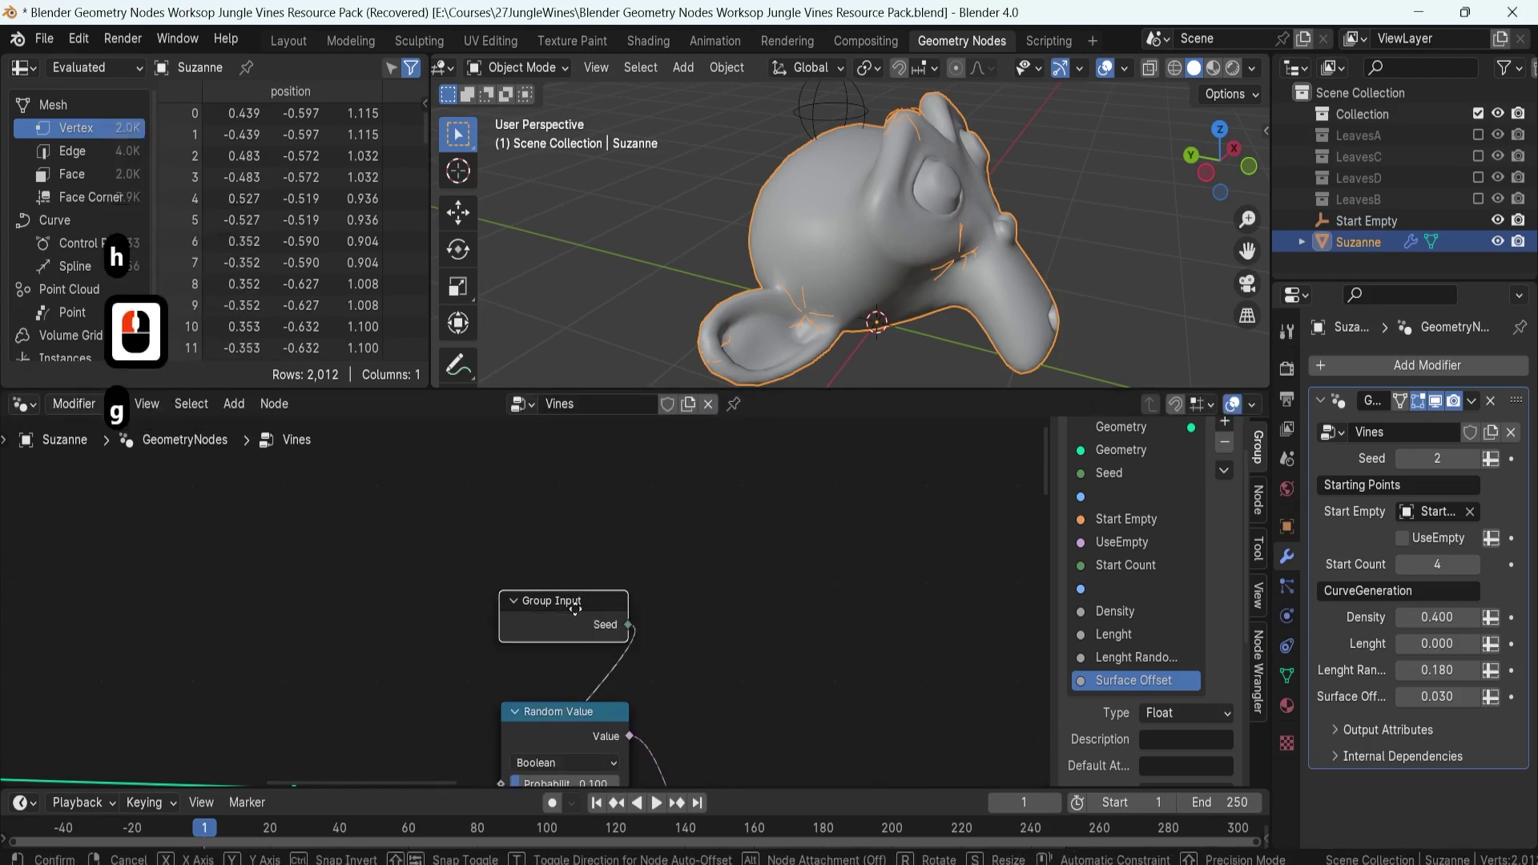
{"action": "left_click", "coordinate": [576, 609]}
- Hide the unused sockets of the Group Input supplying Density and move it level with the Subtract node's lower input
{"action": "scroll", "coordinate": [705, 709], "scroll_direction": "down", "scroll_amount": 6}
{"action": "scroll", "coordinate": [534, 749], "scroll_direction": "down", "scroll_amount": 1, "text": "shift"}
{"action": "scroll", "coordinate": [540, 641], "scroll_direction": "up", "scroll_amount": 4}
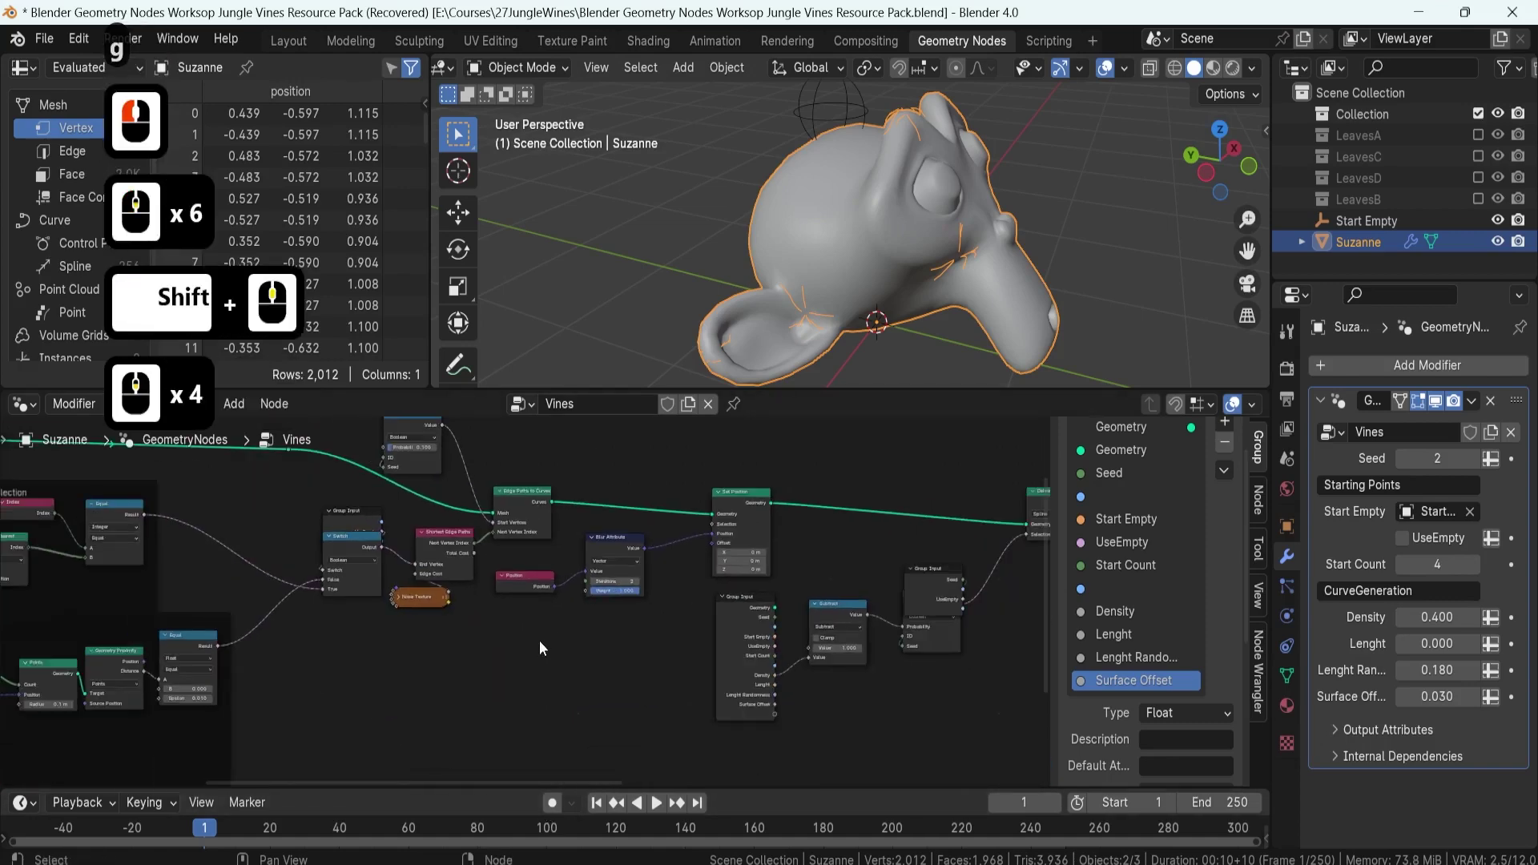
{"action": "scroll", "coordinate": [481, 633], "scroll_direction": "down", "scroll_amount": 1, "text": "shift"}
{"action": "scroll", "coordinate": [367, 616], "scroll_direction": "up", "scroll_amount": 3}
{"action": "left_click", "coordinate": [352, 608]}
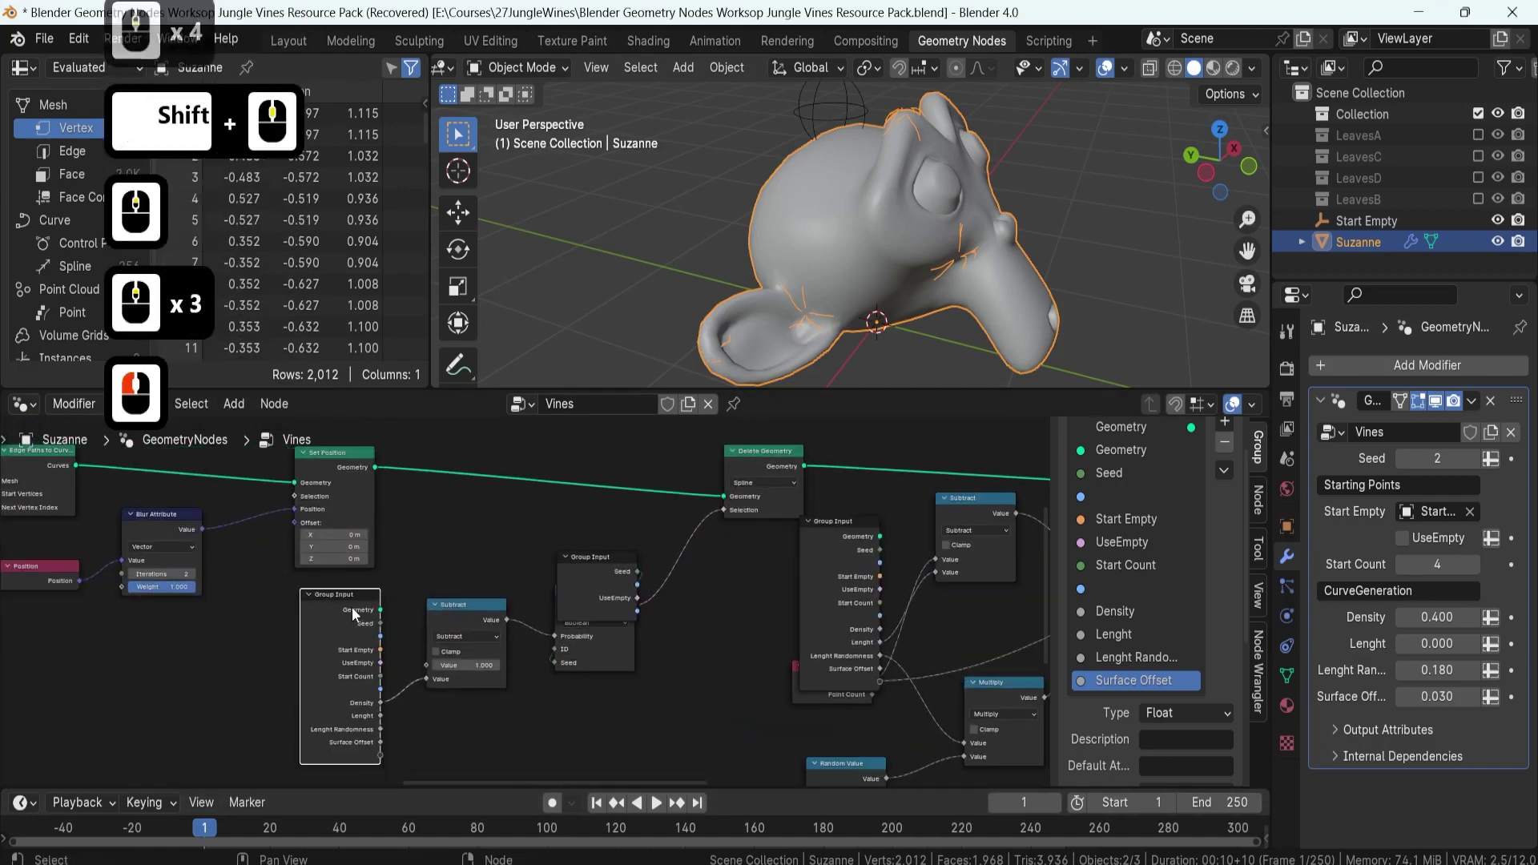
{"action": "key", "text": "ctrl+h"}
{"action": "left_click", "coordinate": [348, 603]}
{"action": "key", "text": "g"}
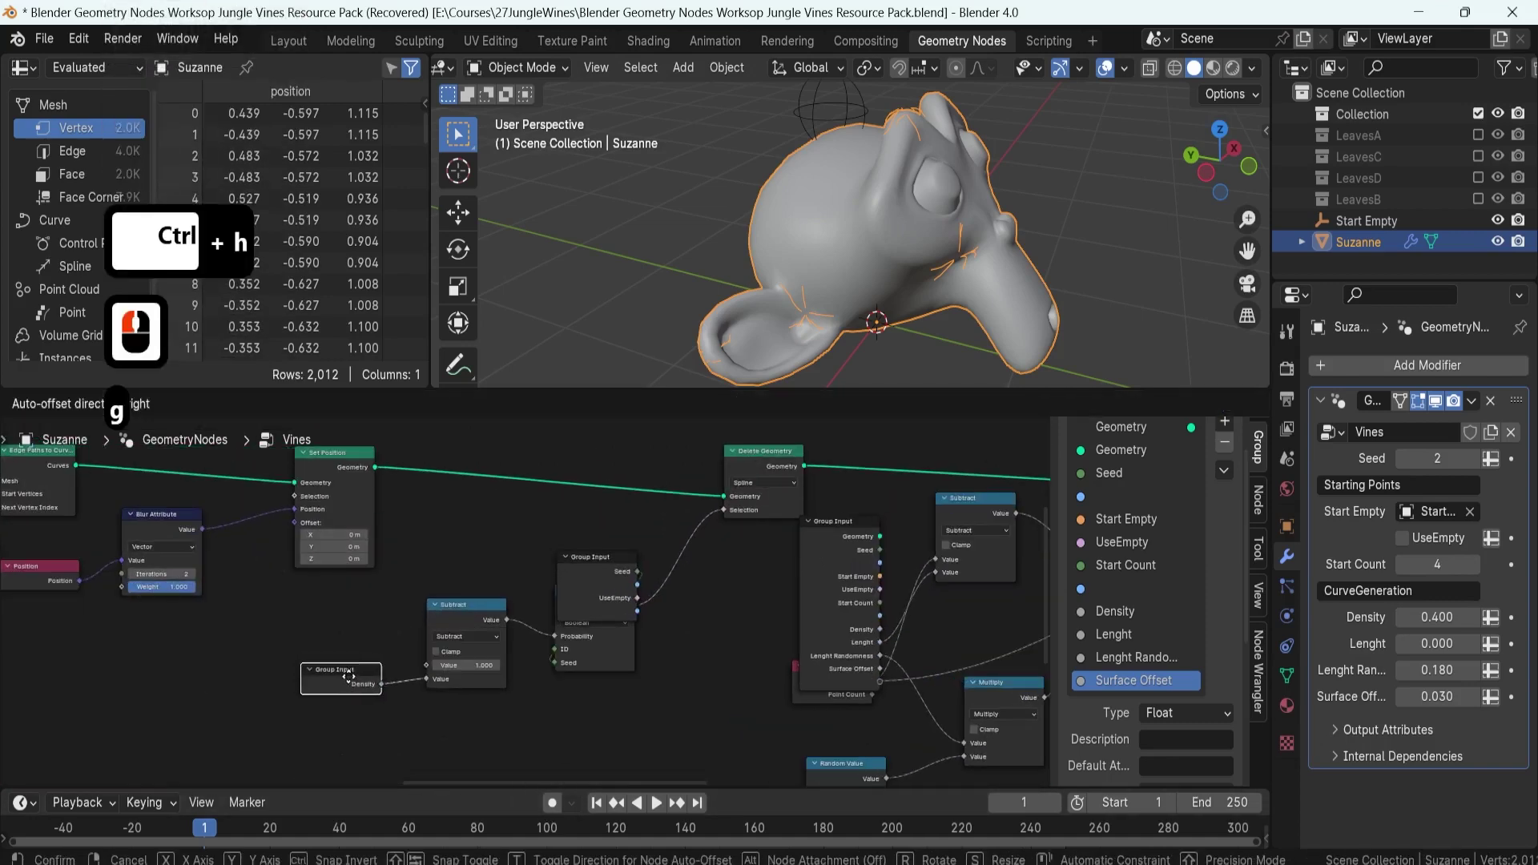
{"action": "left_click", "coordinate": [349, 677]}
- Move the Spline Length node down, clear of the Group Input that overlaps it
{"action": "scroll", "coordinate": [416, 641], "scroll_direction": "down", "scroll_amount": 6}
{"action": "scroll", "coordinate": [483, 636], "scroll_direction": "up", "scroll_amount": 5}
{"action": "left_click", "coordinate": [455, 671]}
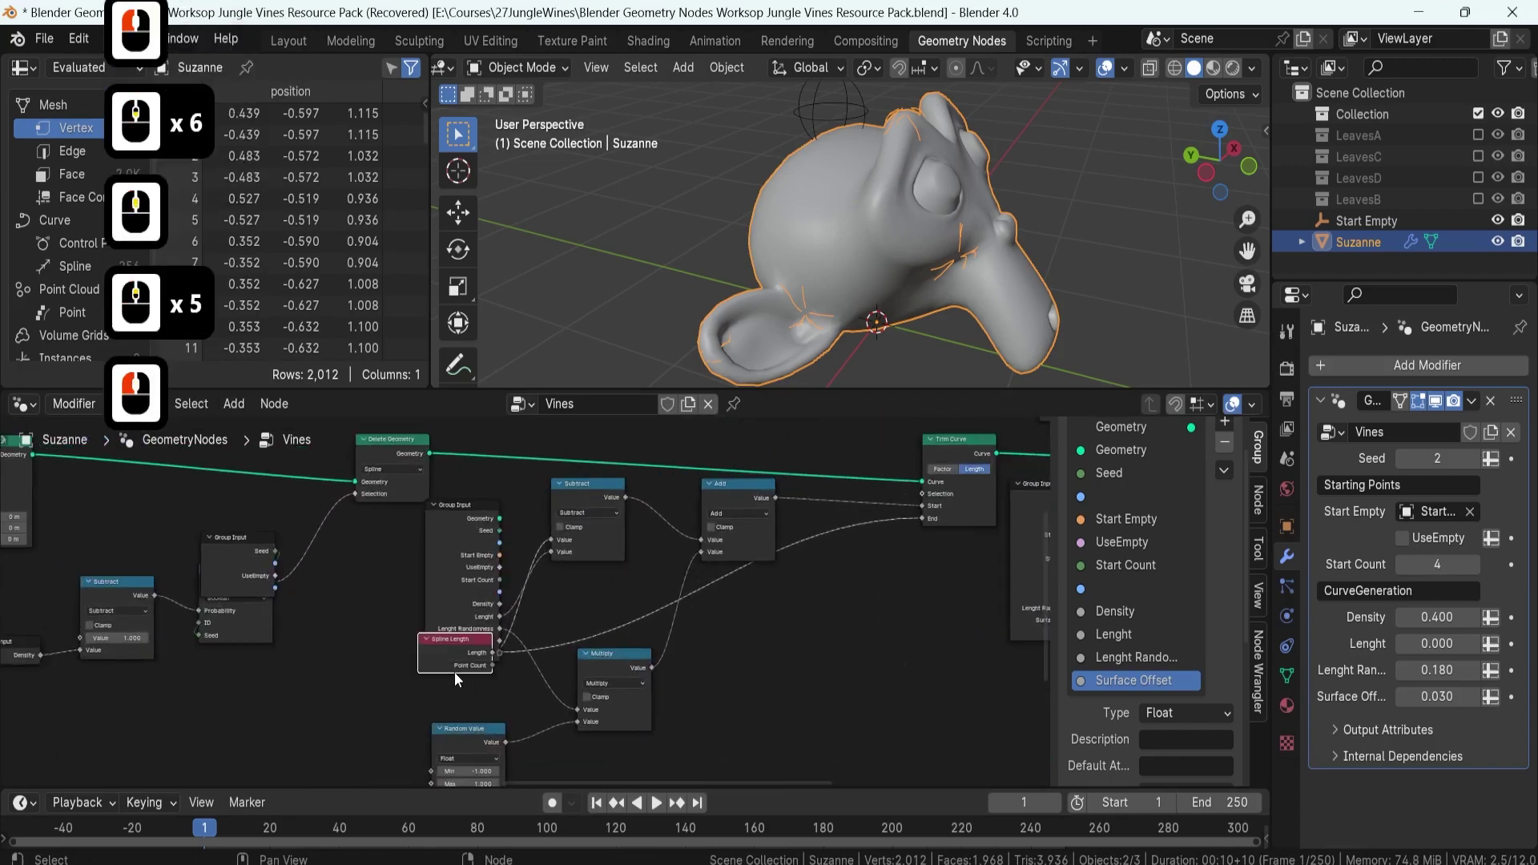
{"action": "key", "text": "g"}
{"action": "left_click", "coordinate": [458, 707]}
- Hide the unused sockets of the Group Input supplying Lenght and Lenght Randomness, and move it closer to the Subtract node's inputs
{"action": "left_click", "coordinate": [459, 511]}
{"action": "key", "text": "ctrl+h"}
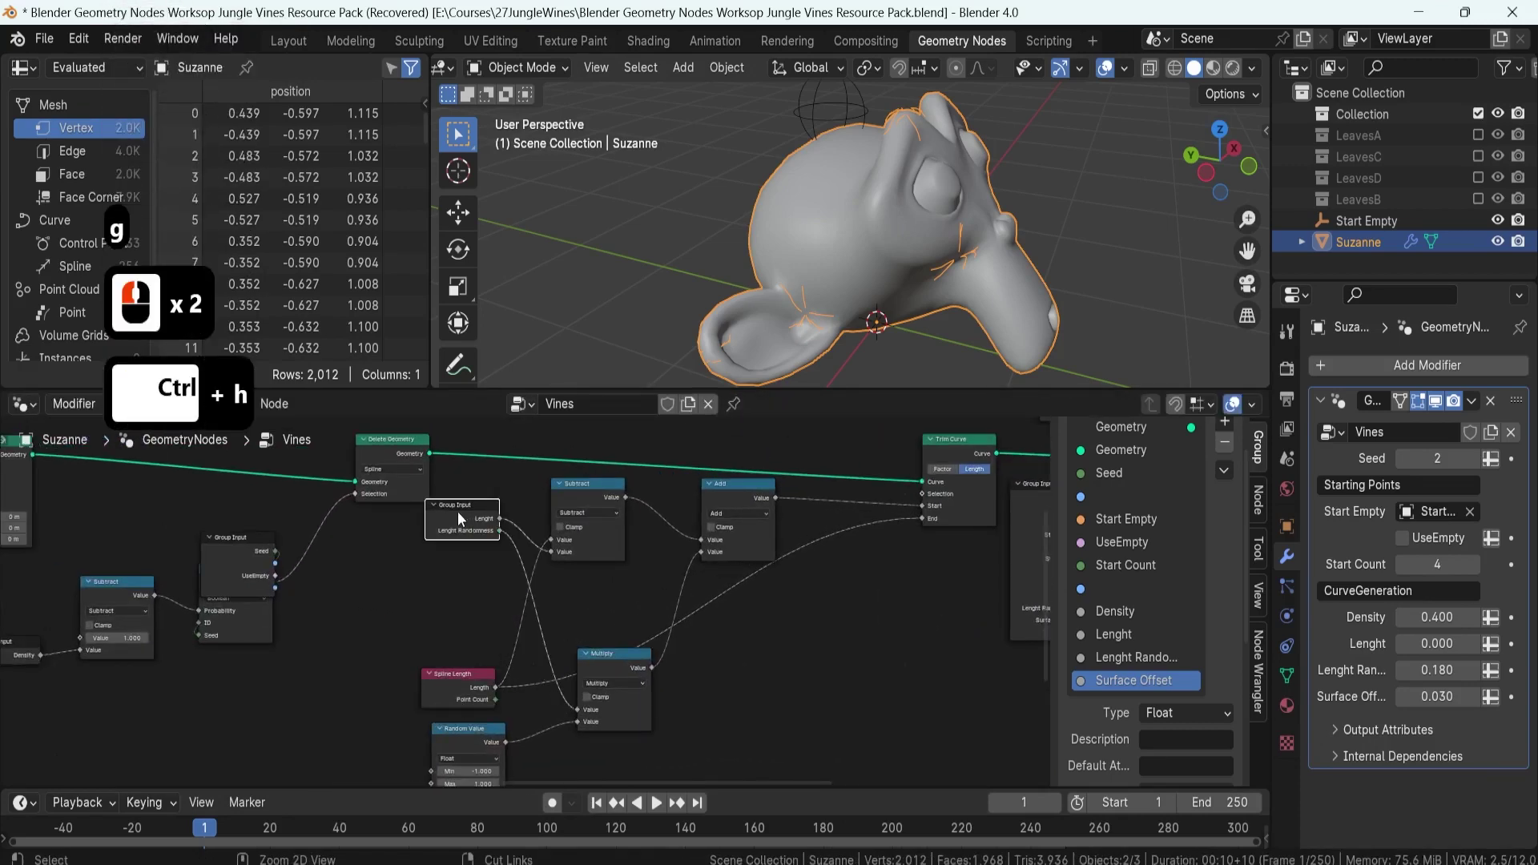
{"action": "key", "text": "g"}
{"action": "left_click", "coordinate": [471, 551]}
- Shift the Multiply node away from the Subtract node and place Spline Length directly below the Lenght Group Input
{"action": "scroll", "coordinate": [589, 580], "scroll_direction": "down", "scroll_amount": 4}
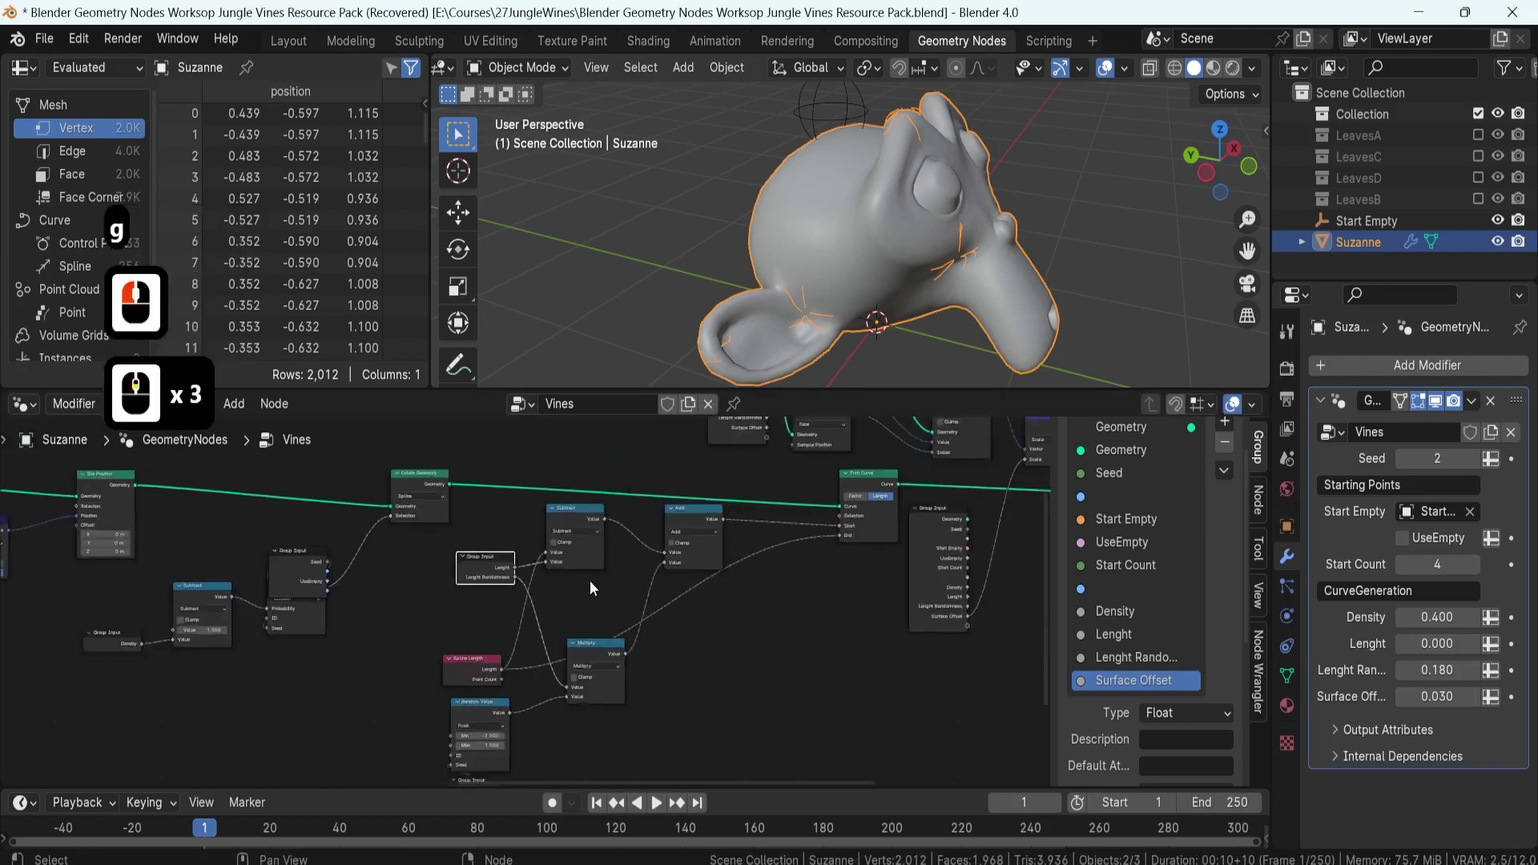
{"action": "scroll", "coordinate": [412, 620], "scroll_direction": "up", "scroll_amount": 5}
{"action": "scroll", "coordinate": [410, 622], "scroll_direction": "up", "scroll_amount": 2, "text": "shift"}
{"action": "scroll", "coordinate": [411, 622], "scroll_direction": "up", "scroll_amount": 2, "text": "shift"}
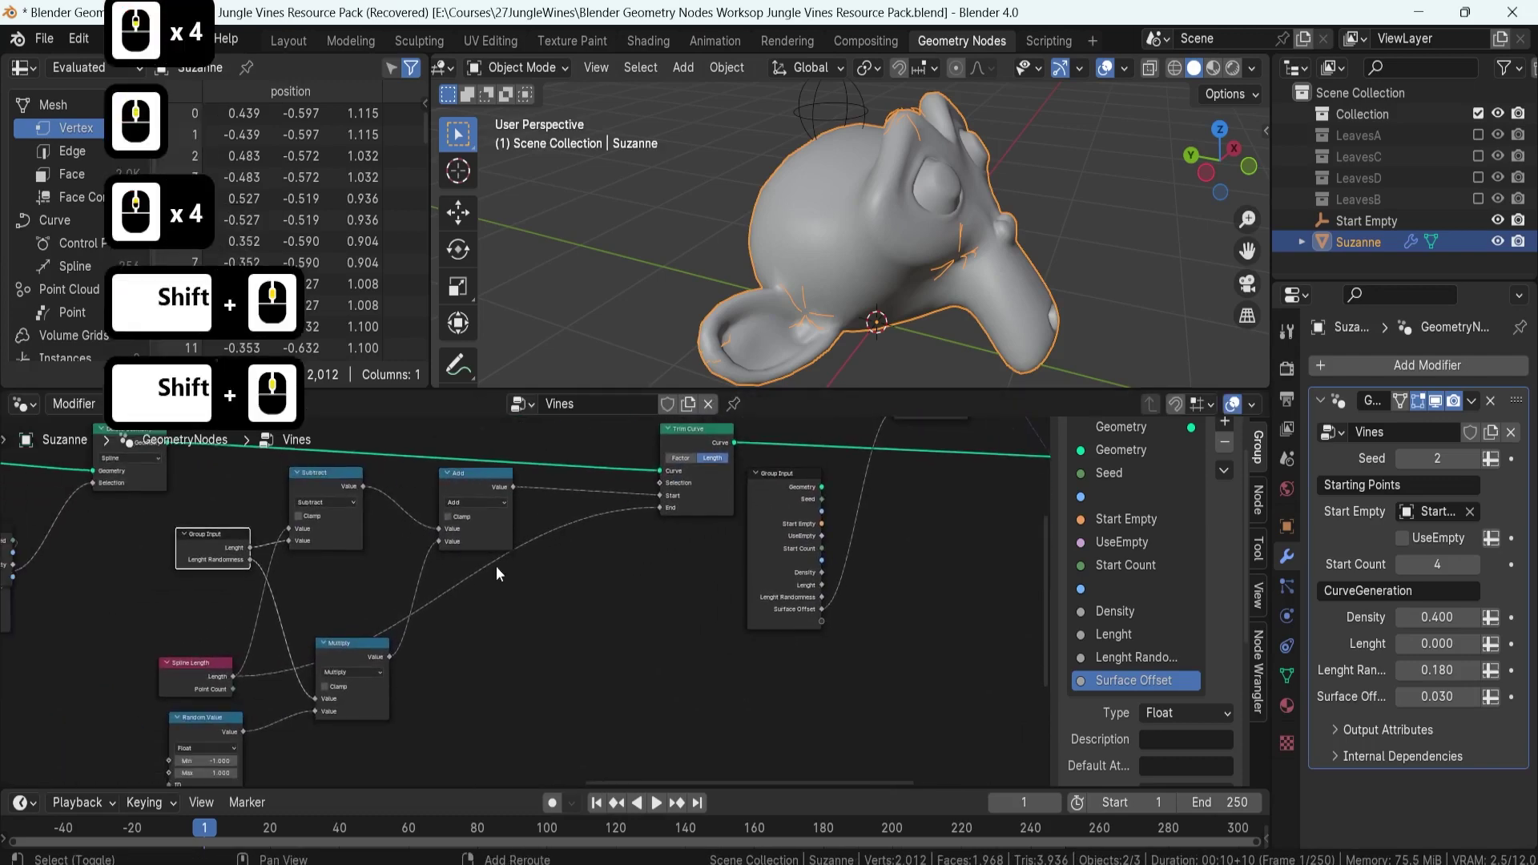
{"action": "left_click", "coordinate": [335, 652]}
{"action": "key", "text": "g"}
{"action": "left_click", "coordinate": [361, 676]}
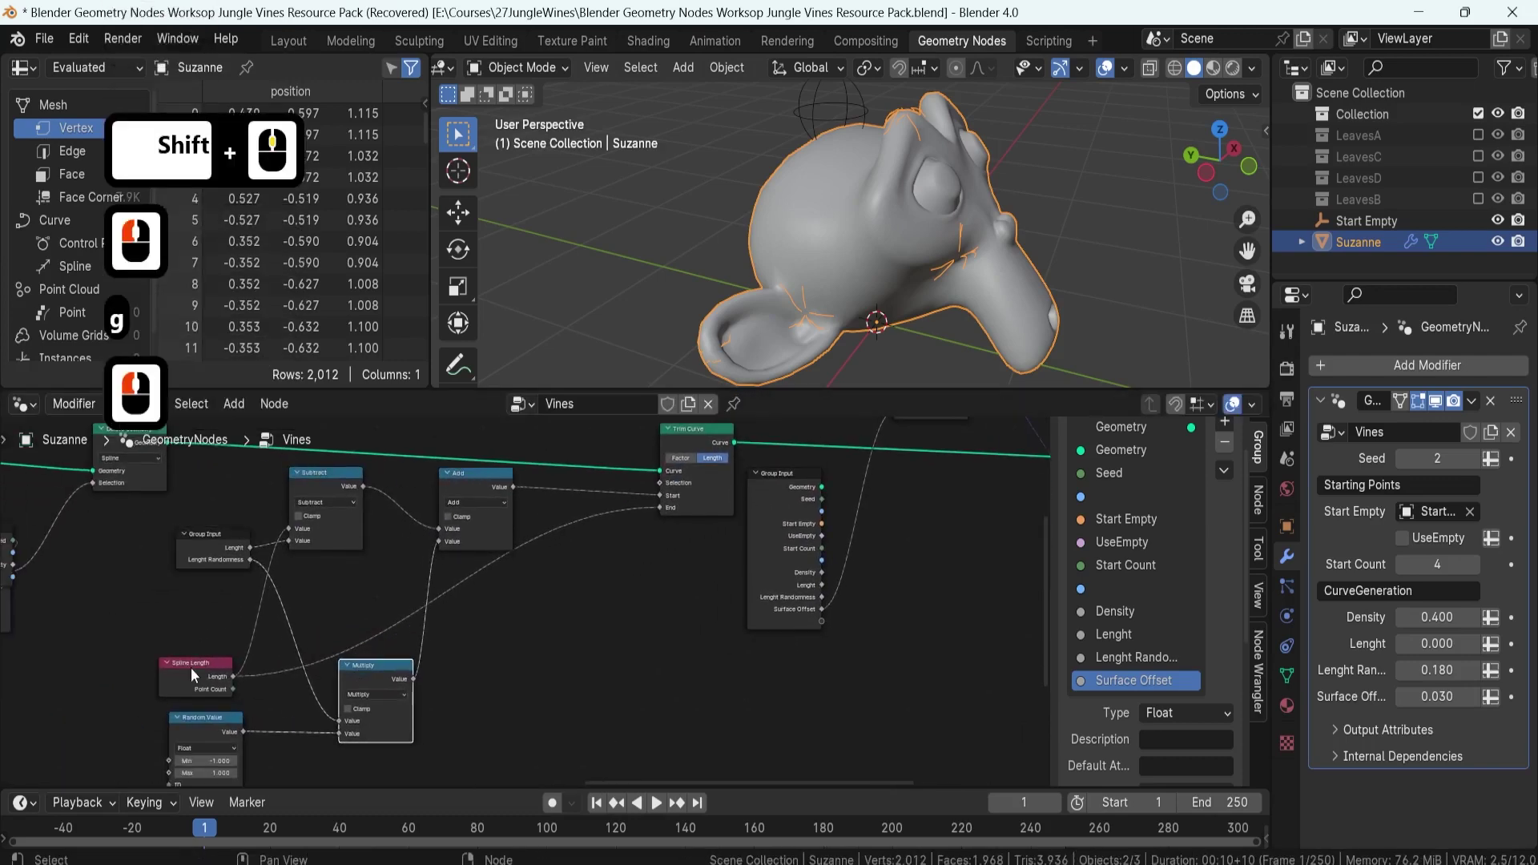
{"action": "left_click", "coordinate": [191, 667]}
{"action": "key", "text": "g"}
{"action": "left_click", "coordinate": [320, 585]}
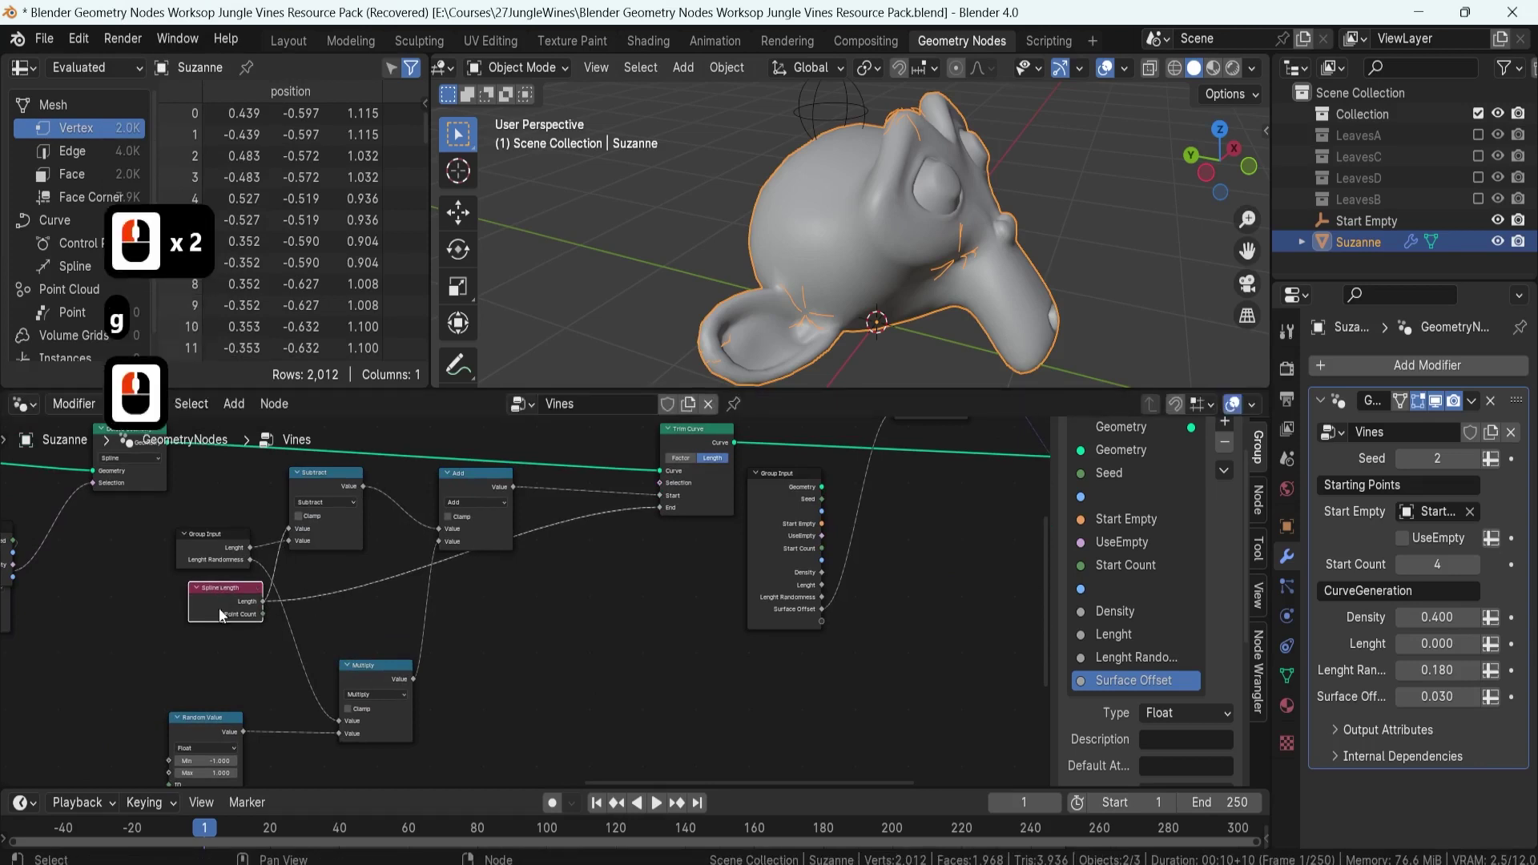
- Add a reroute to the link from Spline Length to Trim Curve's End input and position it below and before Trim Curve
{"action": "left_click", "coordinate": [393, 559]}
{"action": "right_click_drag", "start_coordinate": [387, 563], "coordinate": [394, 596], "text": "shift"}
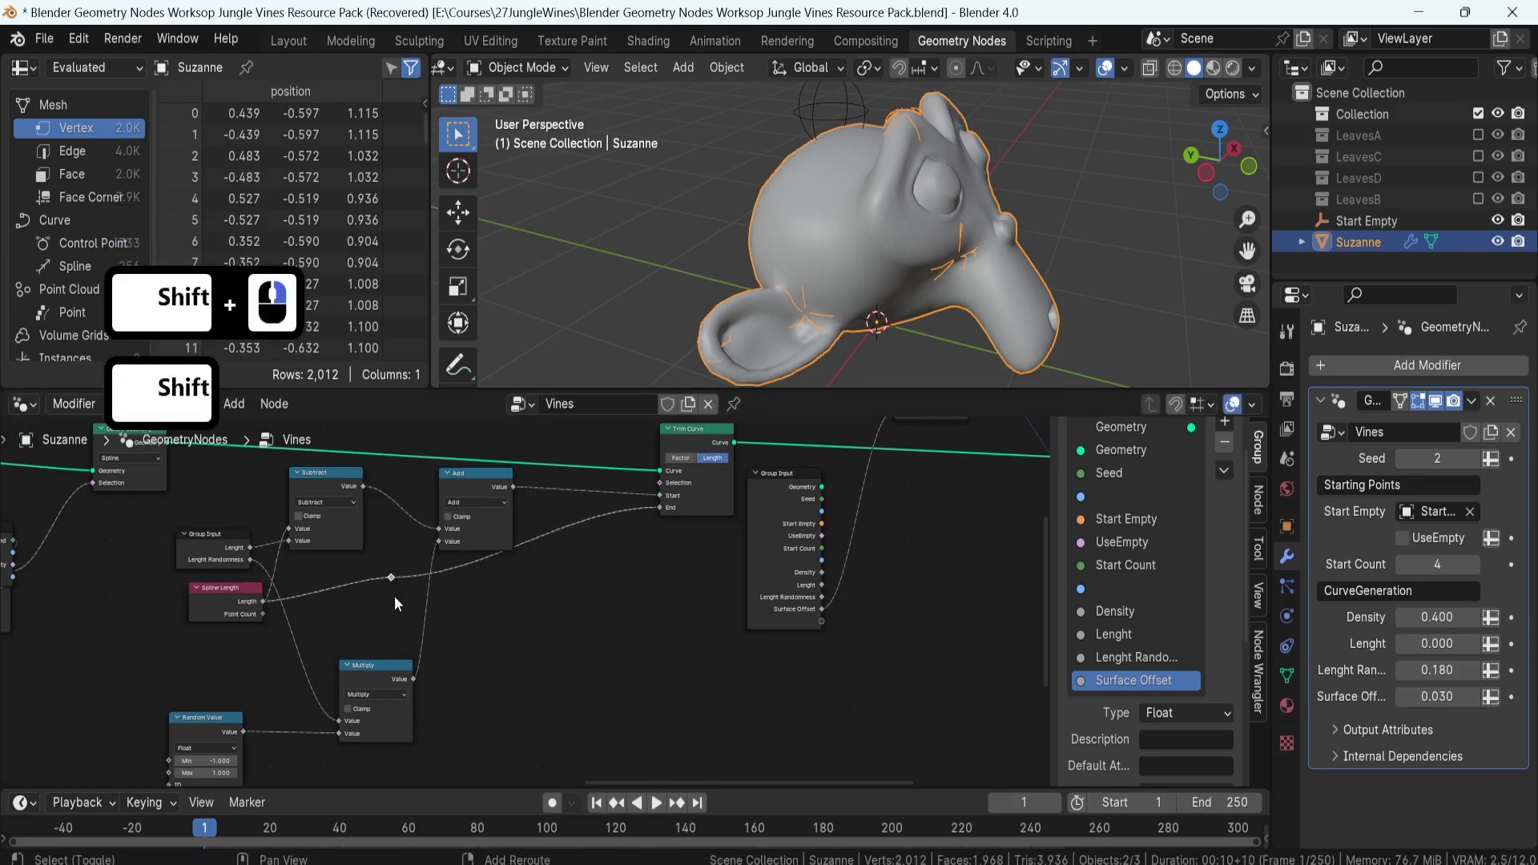
{"action": "key", "text": "g"}
{"action": "left_click", "coordinate": [622, 580]}
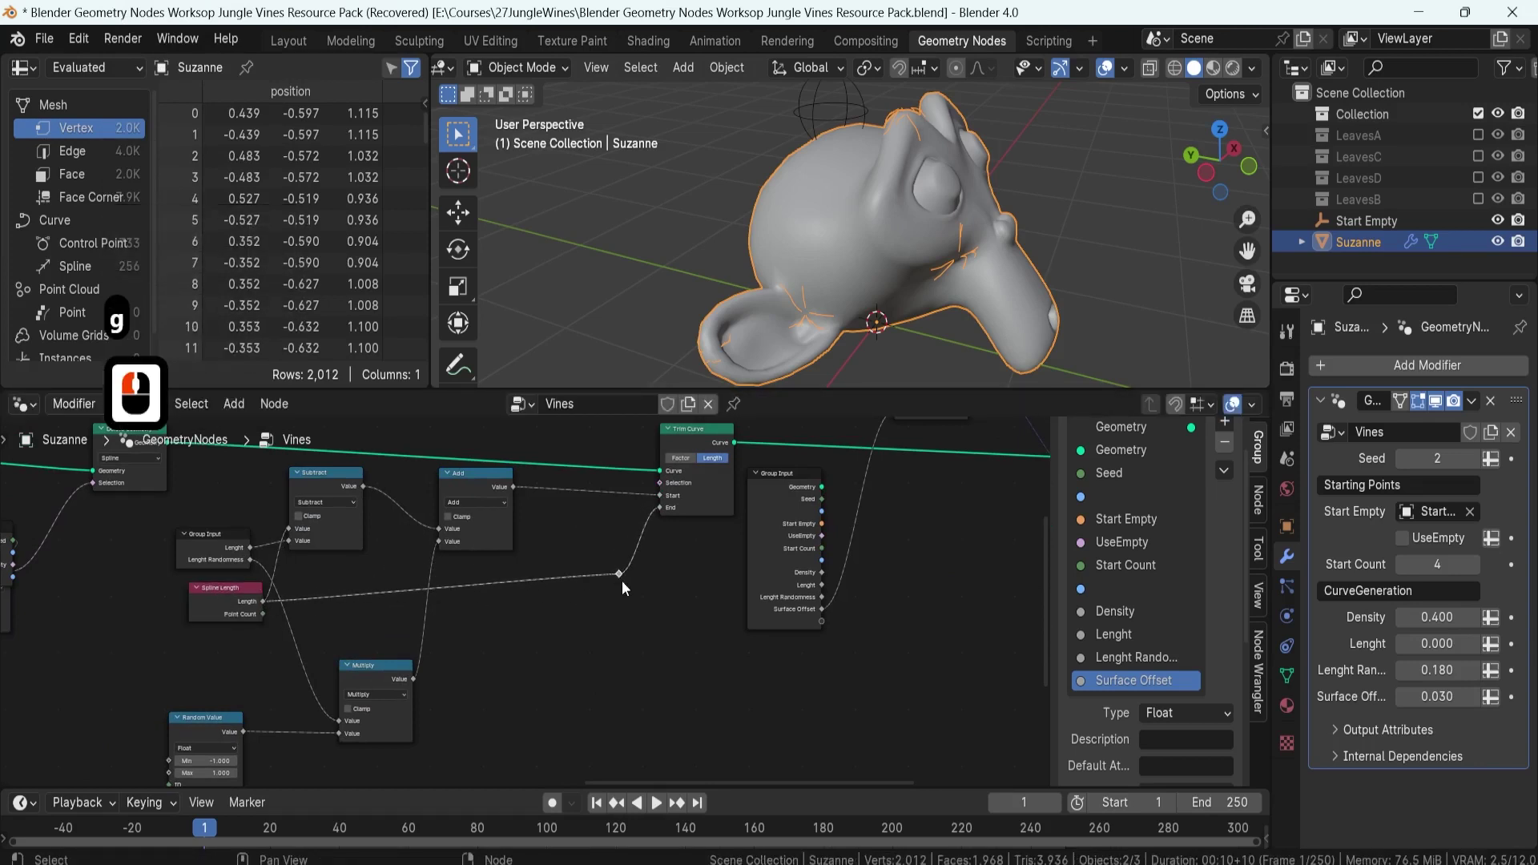
{"action": "key", "text": "g"}
{"action": "left_click", "coordinate": [608, 611]}
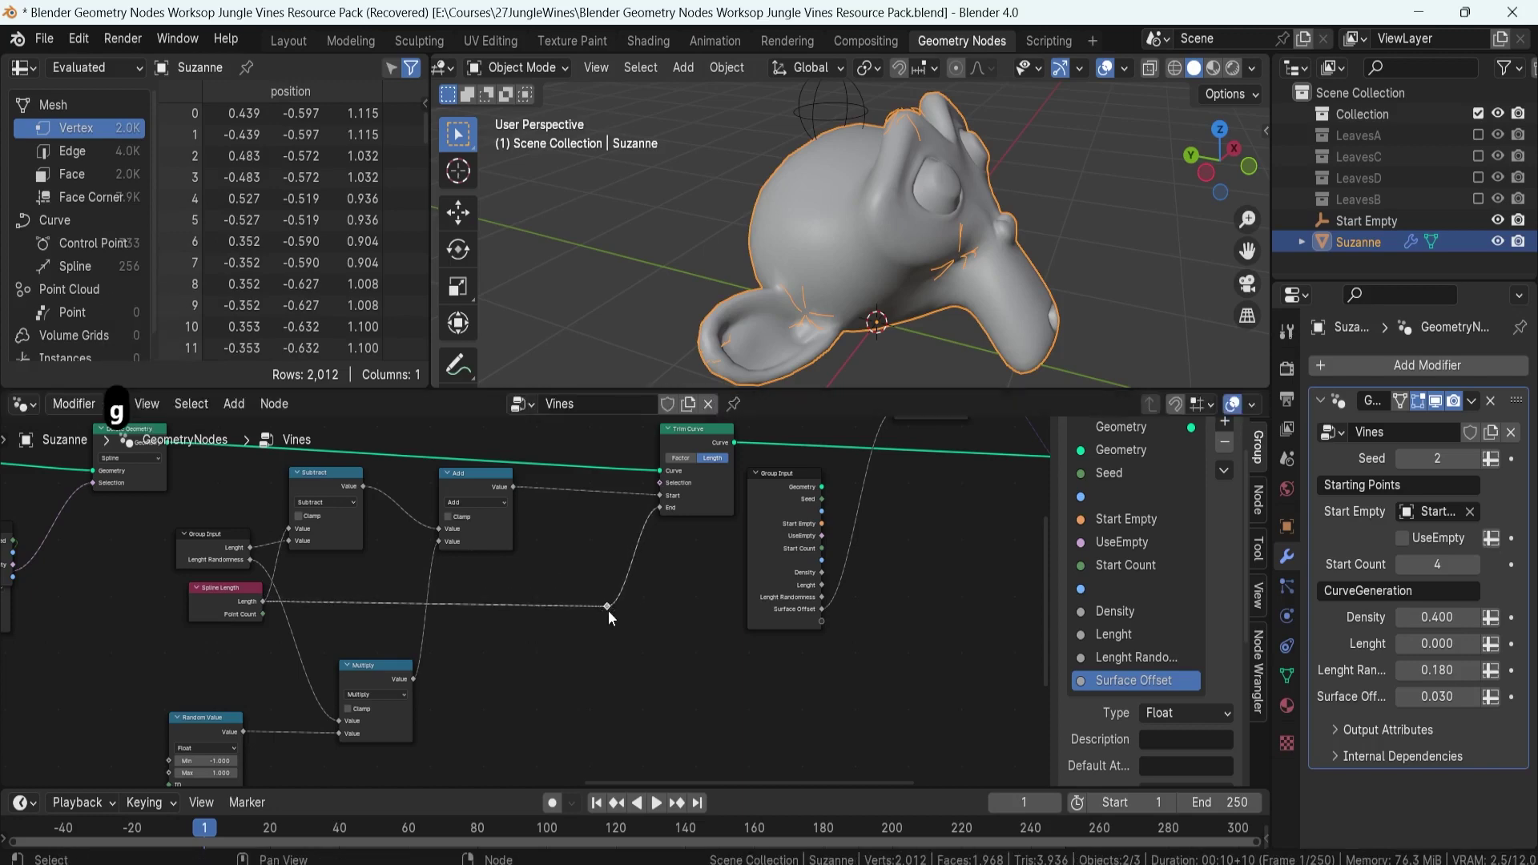
- Nudge the Spline Length node into line beneath the Group Input that supplies Lenght
{"action": "scroll", "coordinate": [608, 611], "scroll_direction": "down", "scroll_amount": 4}
{"action": "middle_click_drag", "start_coordinate": [566, 622], "coordinate": [645, 619], "text": "shift"}
{"action": "left_click", "coordinate": [389, 603]}
{"action": "key", "text": "g"}
{"action": "left_click", "coordinate": [374, 607]}
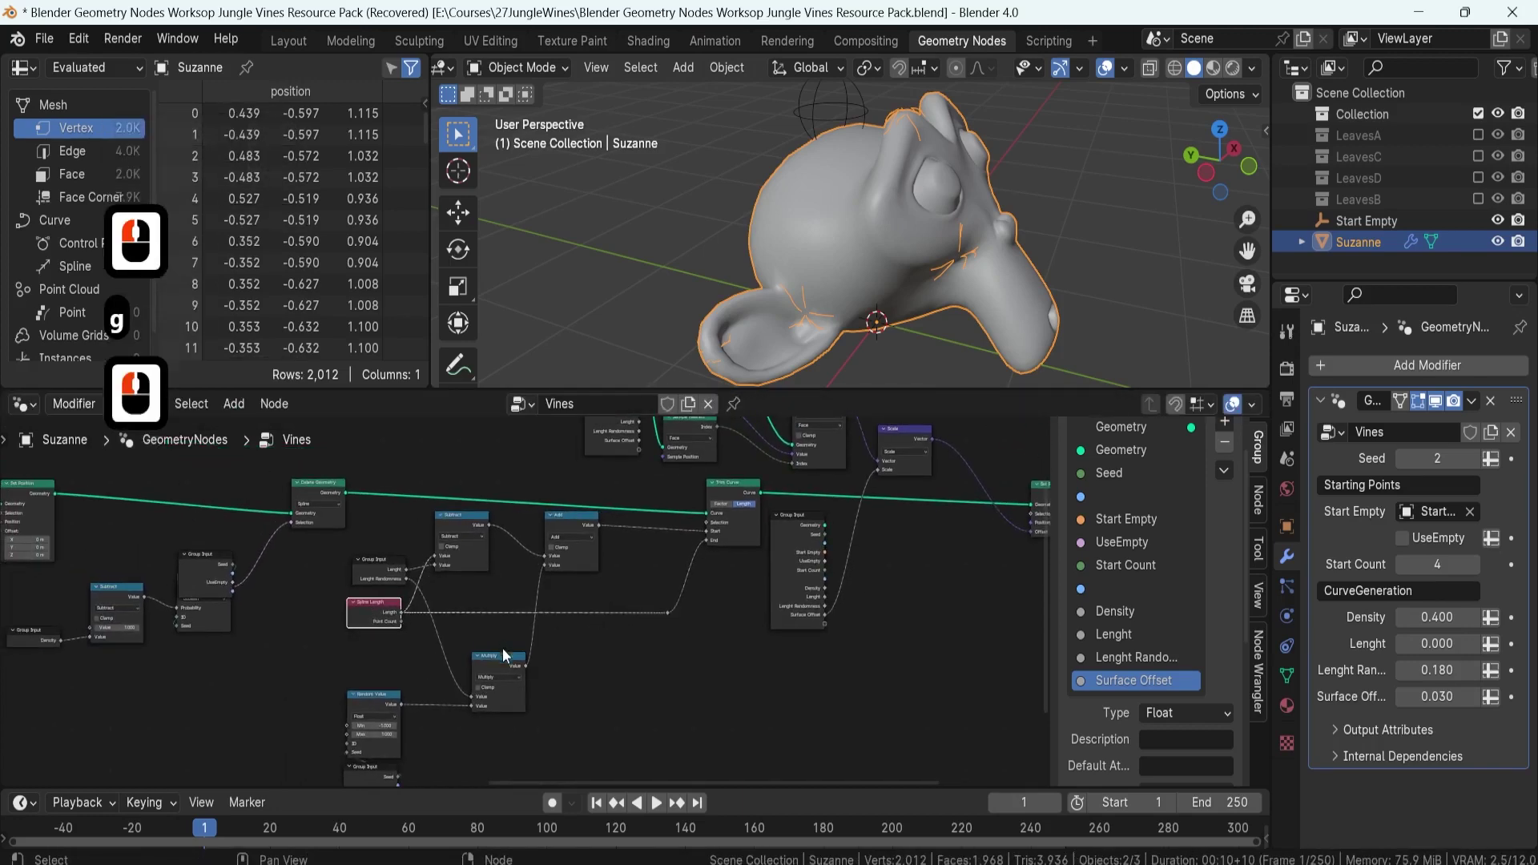
- Hide the unused sockets of the Group Input below the Float Random Value node
{"action": "scroll", "coordinate": [507, 654], "scroll_direction": "down", "scroll_amount": 4}
{"action": "middle_click_drag", "start_coordinate": [506, 654], "coordinate": [529, 566], "text": "shift"}
{"action": "scroll", "coordinate": [417, 614], "scroll_direction": "up", "scroll_amount": 12}
{"action": "left_click", "coordinate": [387, 566]}
{"action": "key", "text": "ctrl+h"}
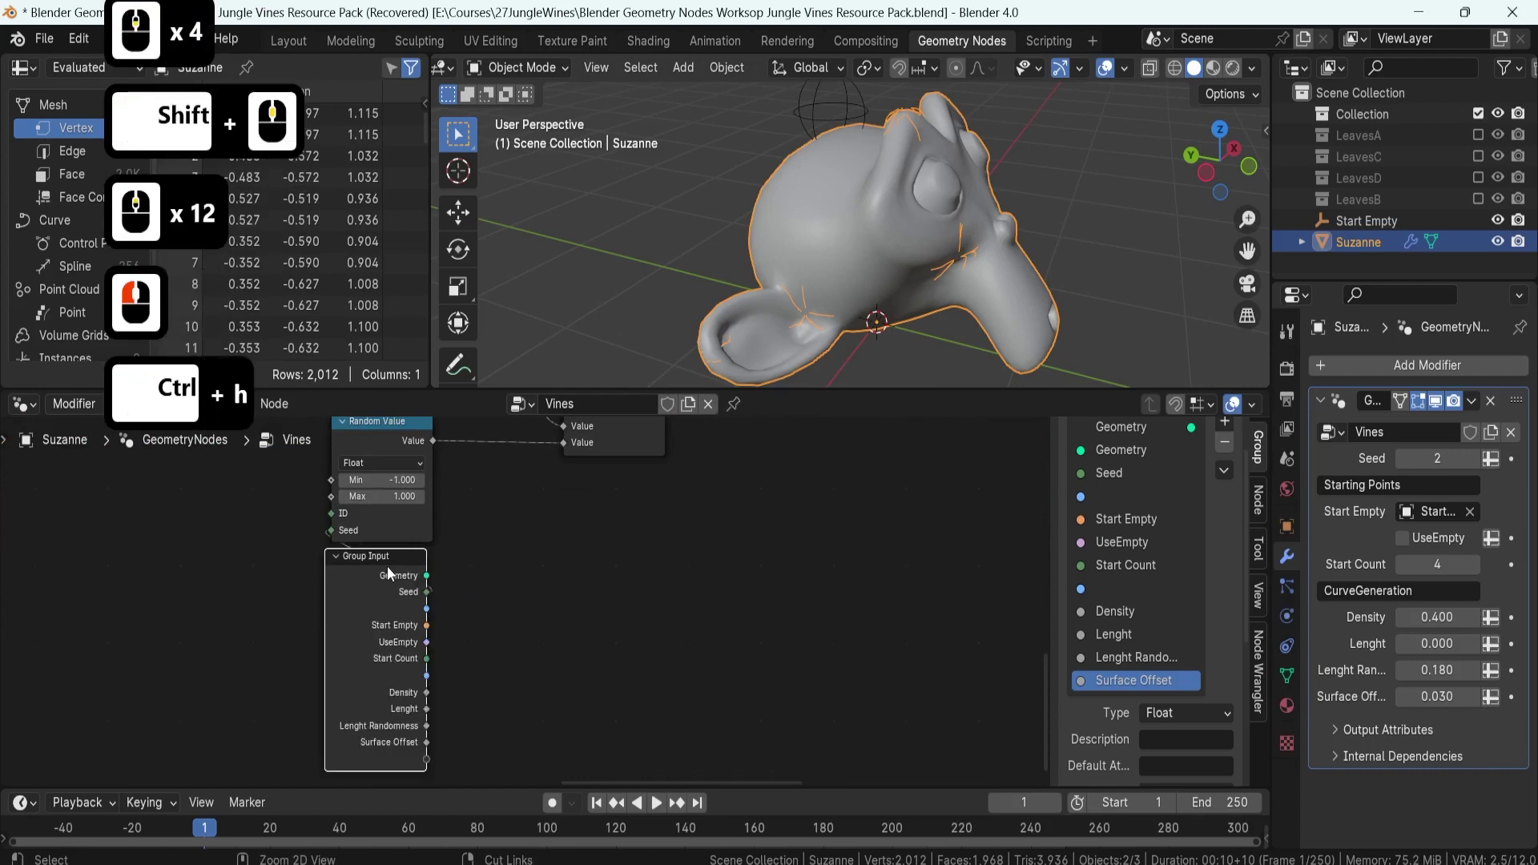
{"action": "key", "text": "ctrl+h"}
- Hide the unused sockets of the Group Input that supplies Surface Offset to the Scale node
{"action": "scroll", "coordinate": [547, 538], "scroll_direction": "down", "scroll_amount": 6}
{"action": "middle_click_drag", "start_coordinate": [546, 539], "coordinate": [463, 657], "text": "shift"}
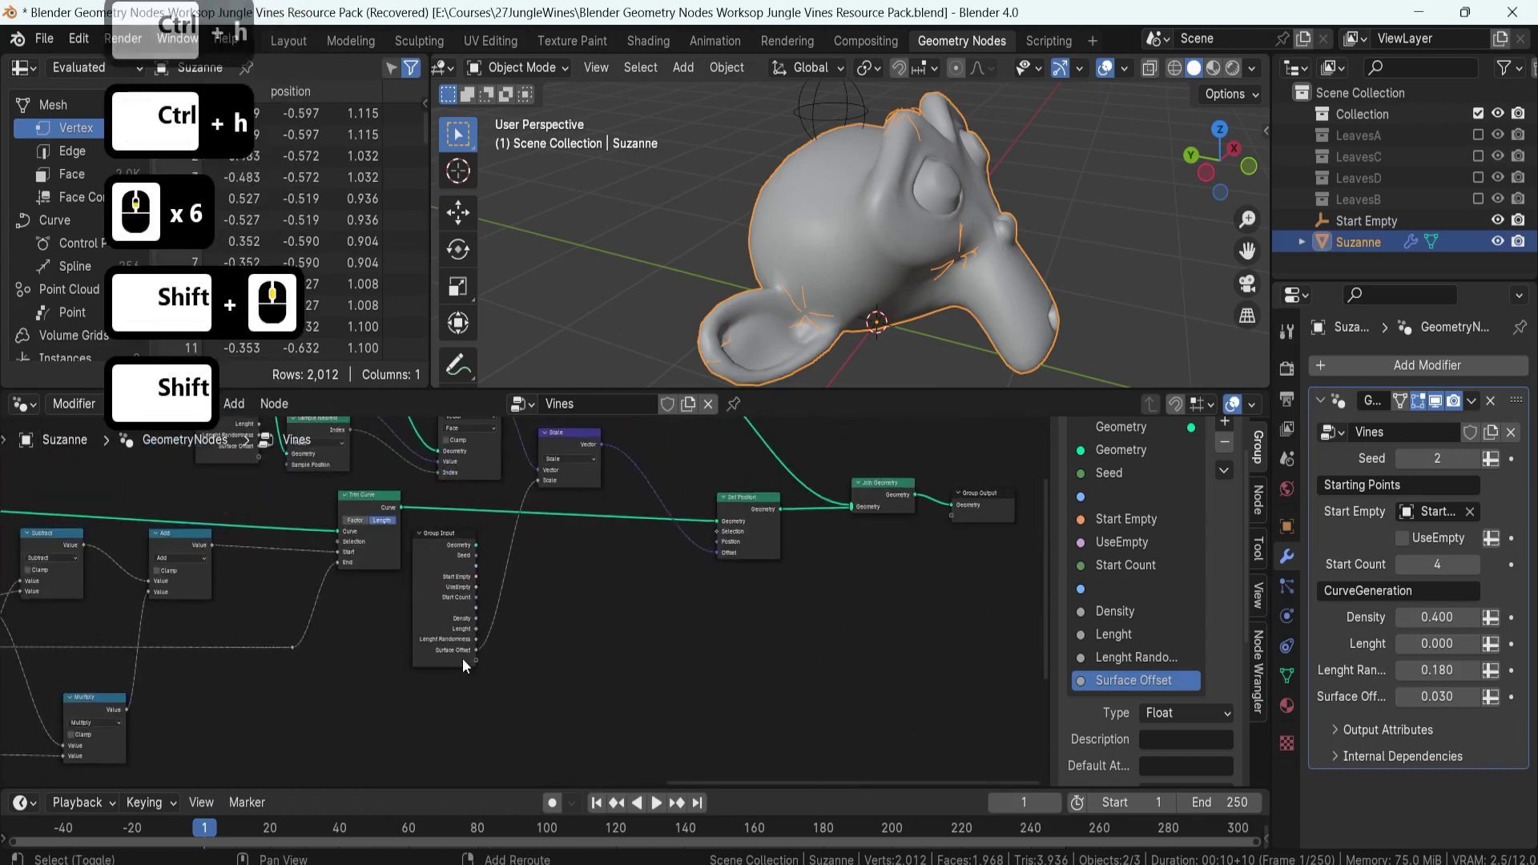
{"action": "middle_click_drag", "start_coordinate": [550, 561], "coordinate": [480, 620], "text": "shift"}
{"action": "left_click", "coordinate": [446, 603]}
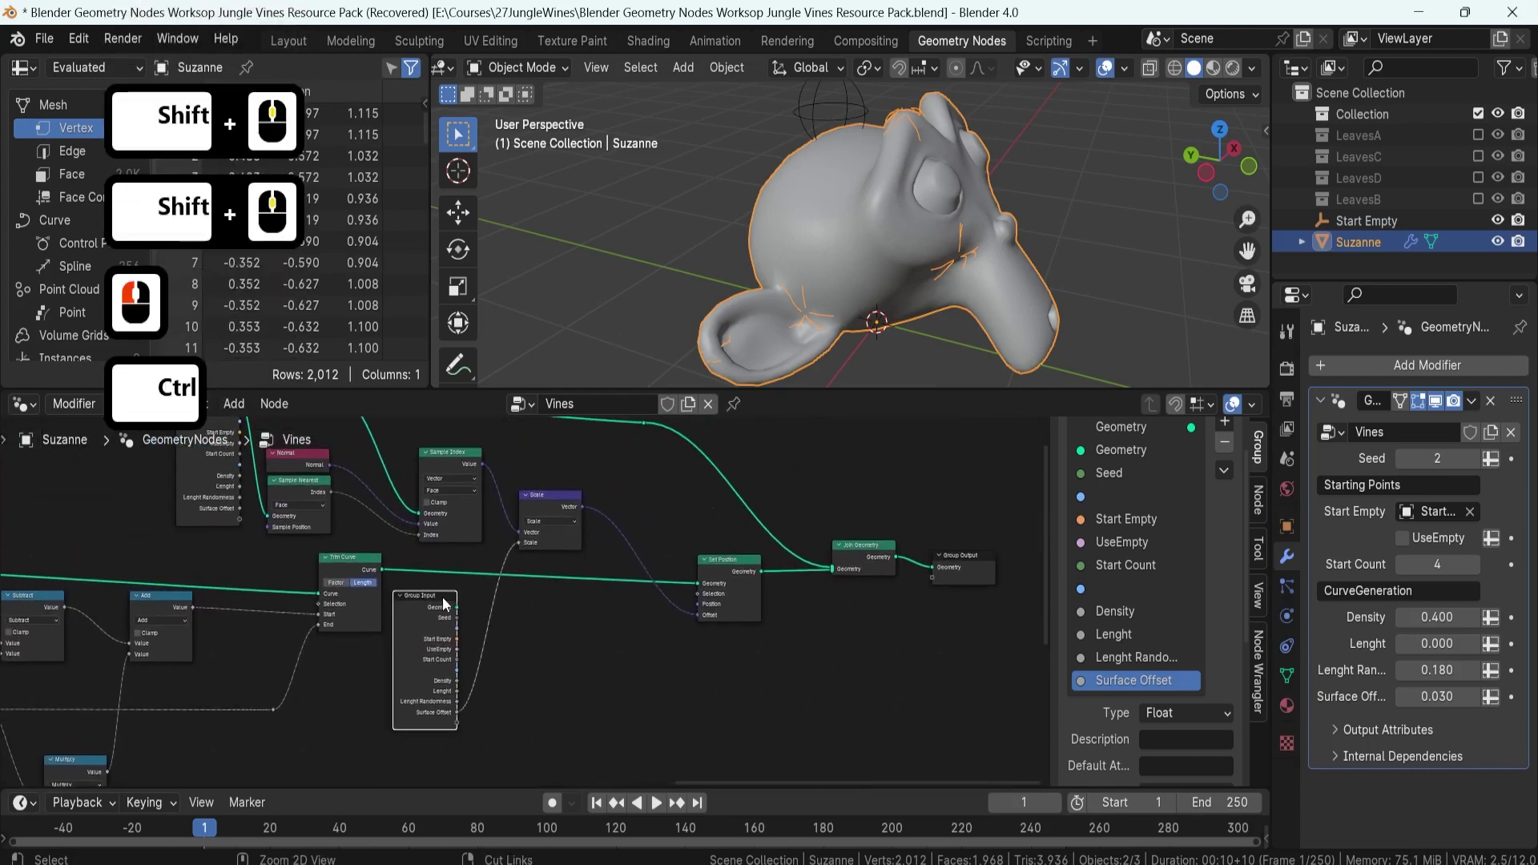
{"action": "key", "text": "ctrl+h"}
- Align the reroutes on the geometry link into Join Geometry horizontally by scaling them to 0 along Y
{"action": "middle_click_drag", "start_coordinate": [845, 555], "coordinate": [663, 616], "text": "shift"}
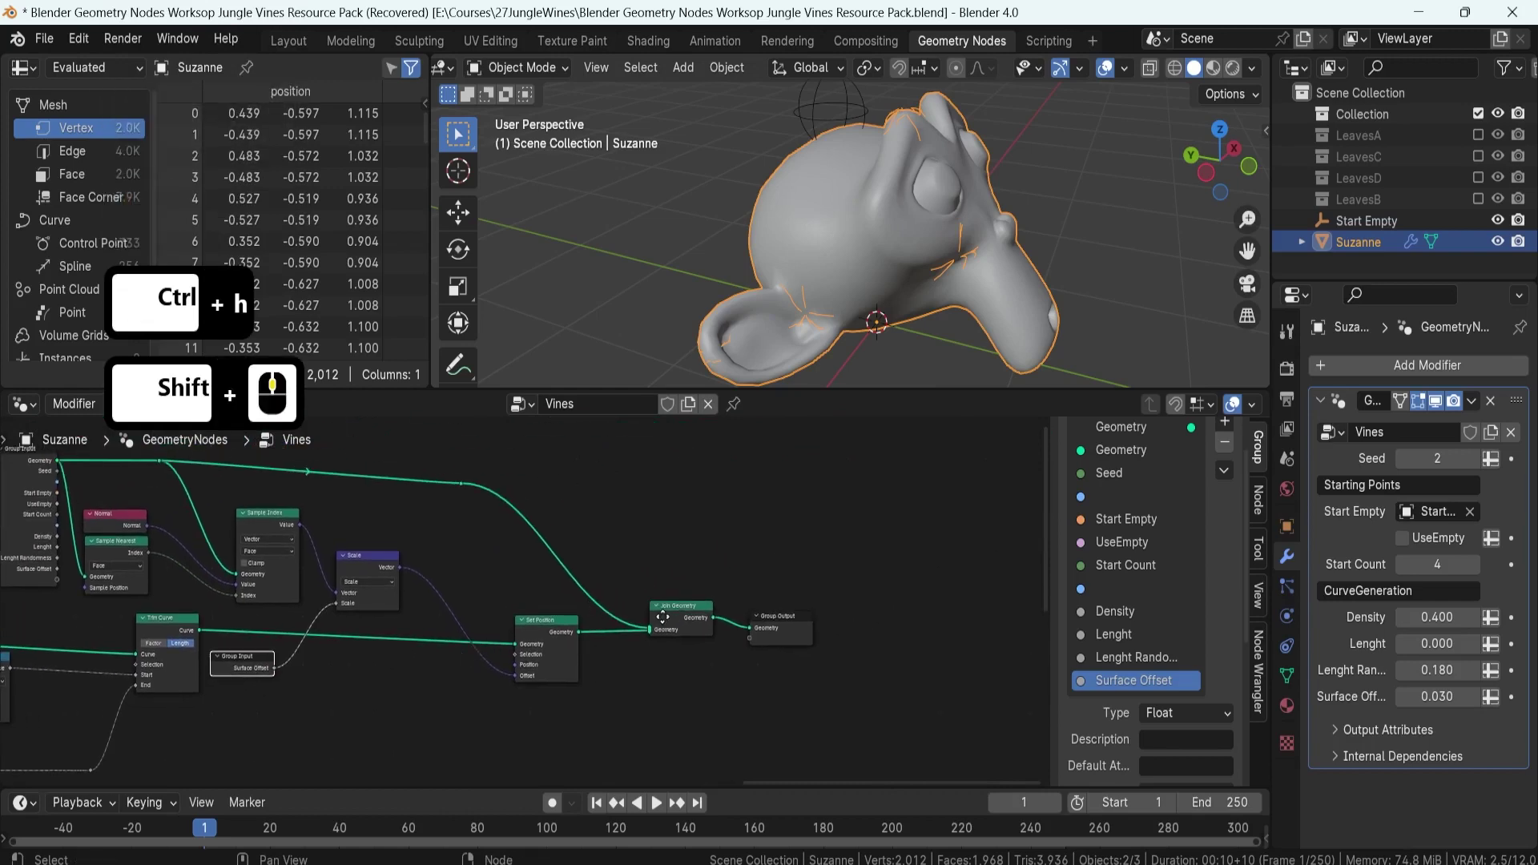
{"action": "scroll", "coordinate": [638, 569], "scroll_direction": "down", "scroll_amount": 5}
{"action": "middle_click_drag", "start_coordinate": [512, 492], "coordinate": [479, 493], "text": "shift"}
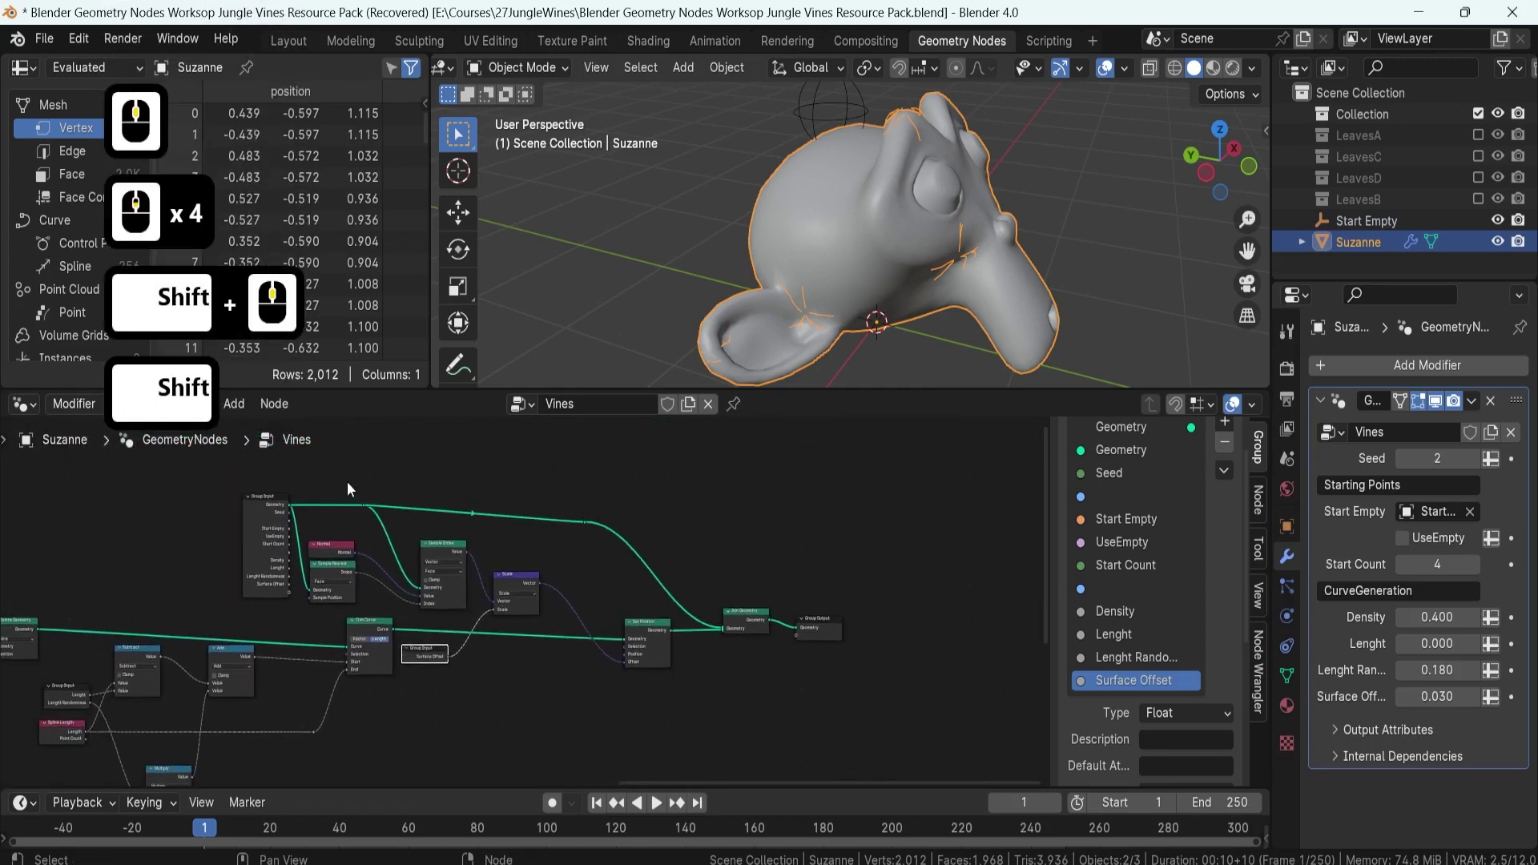
{"action": "left_click_drag", "start_coordinate": [348, 483], "coordinate": [596, 531]}
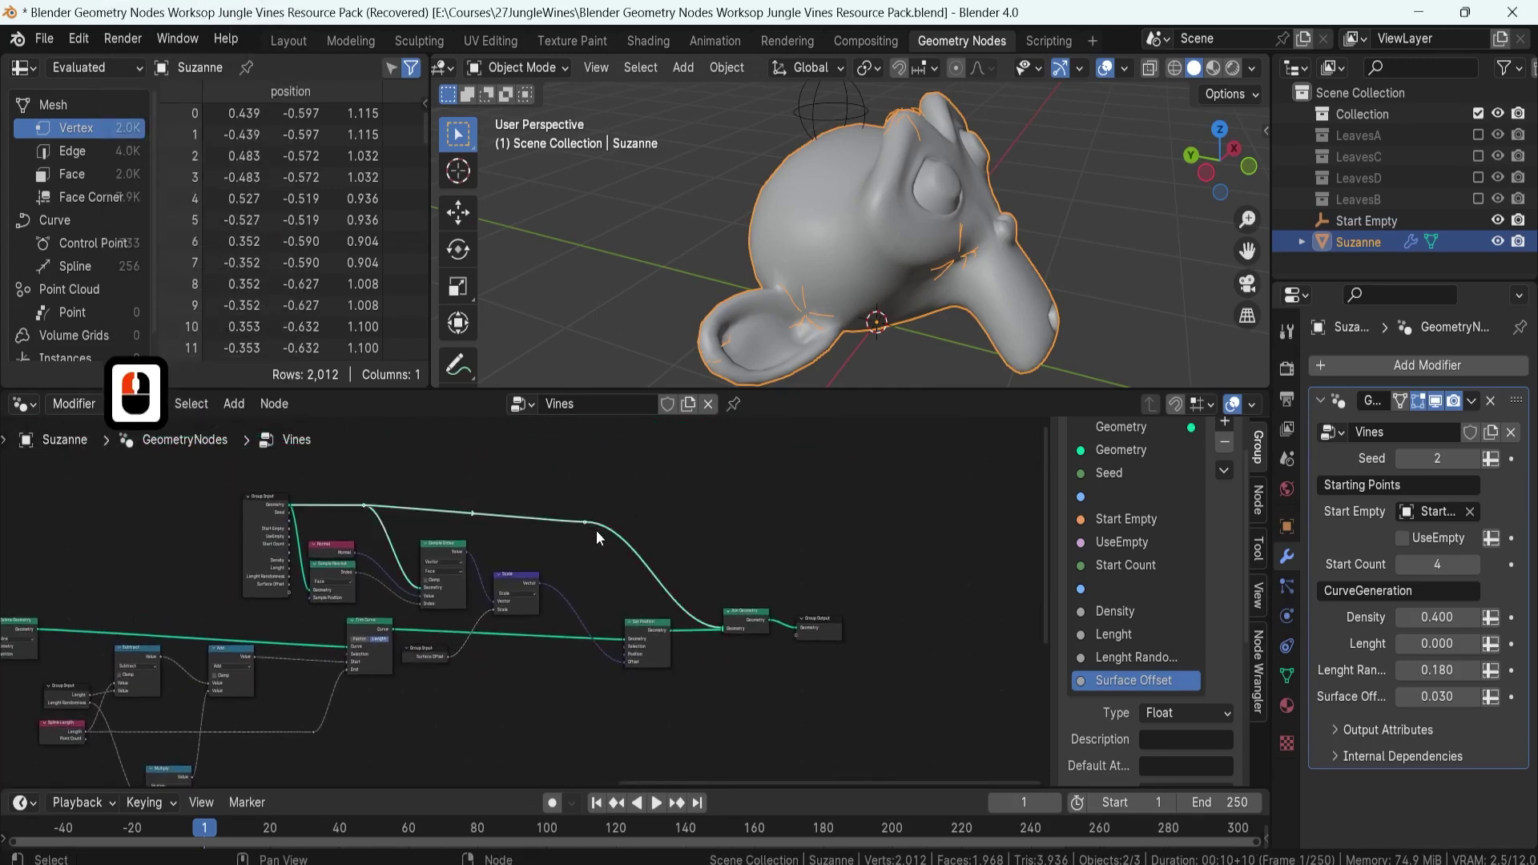
{"action": "key", "text": "s"}
{"action": "key", "text": "y"}
{"action": "key", "text": "0"}
{"action": "key", "text": "Return"}
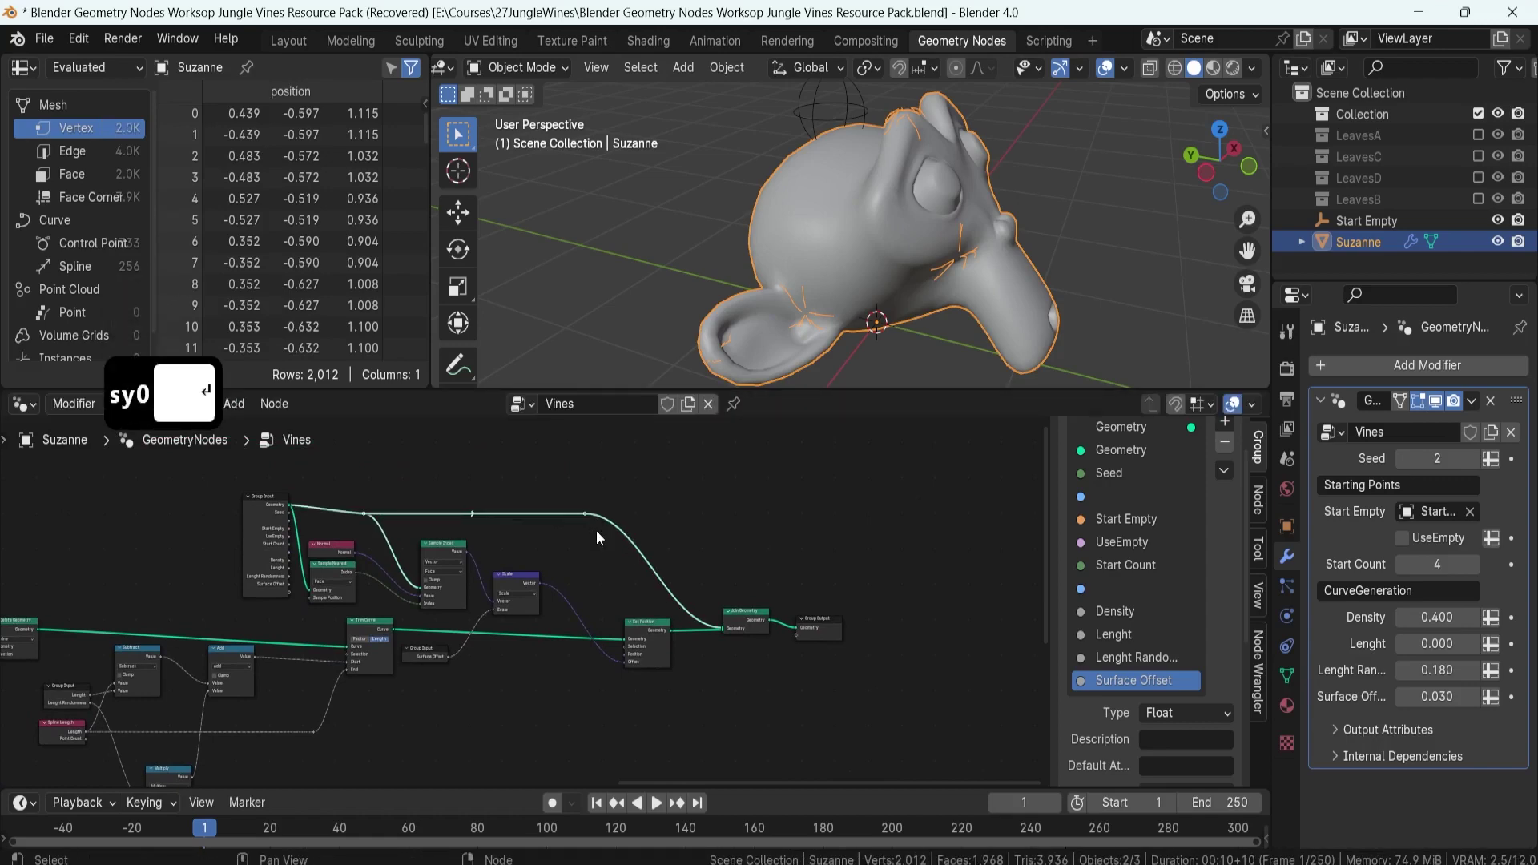
{"action": "middle_click_drag", "start_coordinate": [434, 571], "coordinate": [946, 574], "text": "shift"}
{"action": "scroll", "coordinate": [771, 575], "scroll_direction": "down", "scroll_amount": 3}
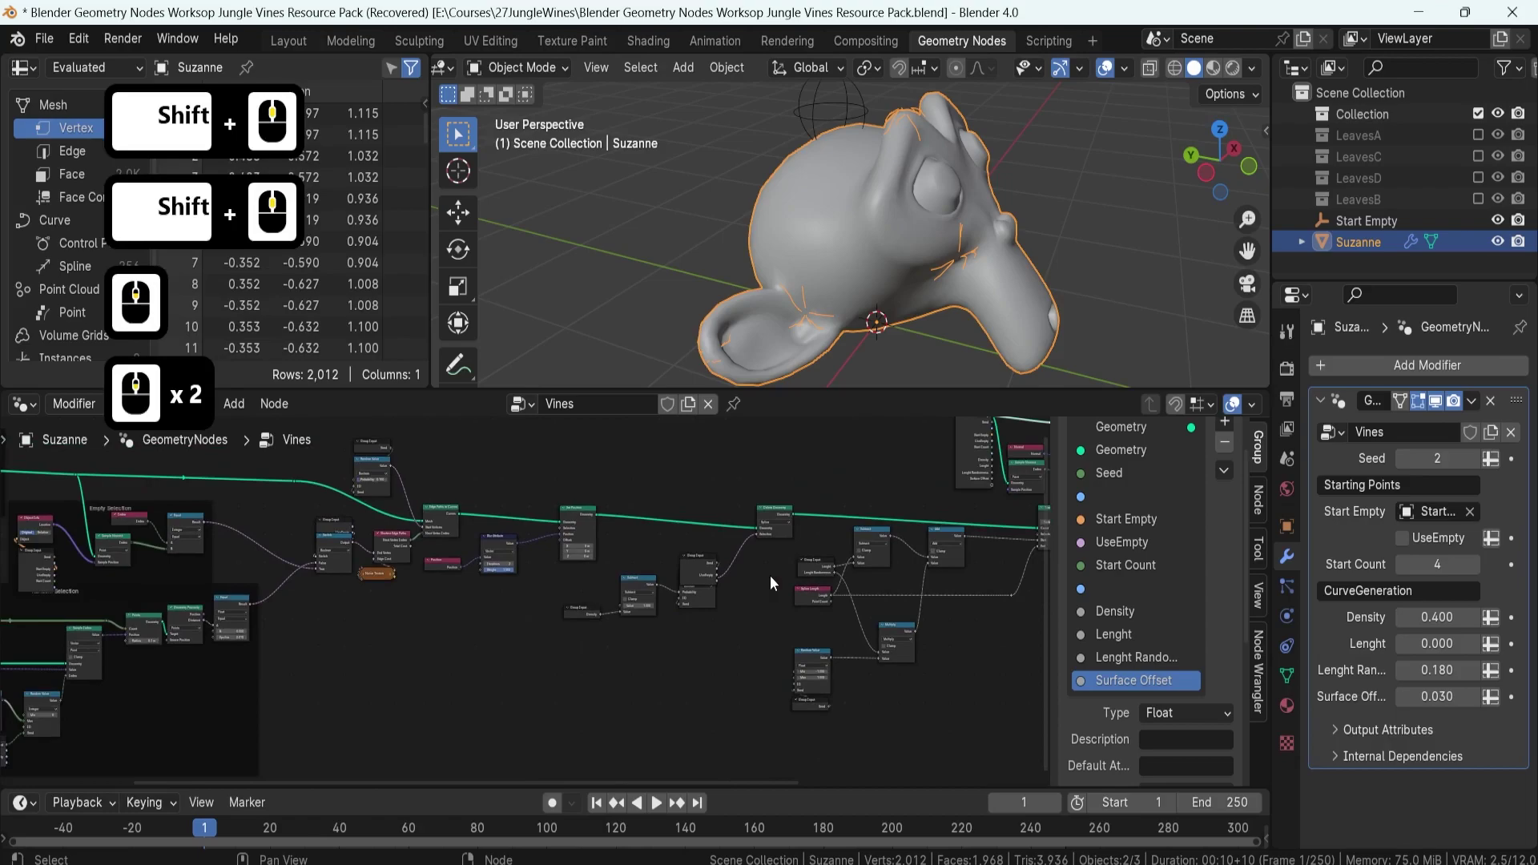